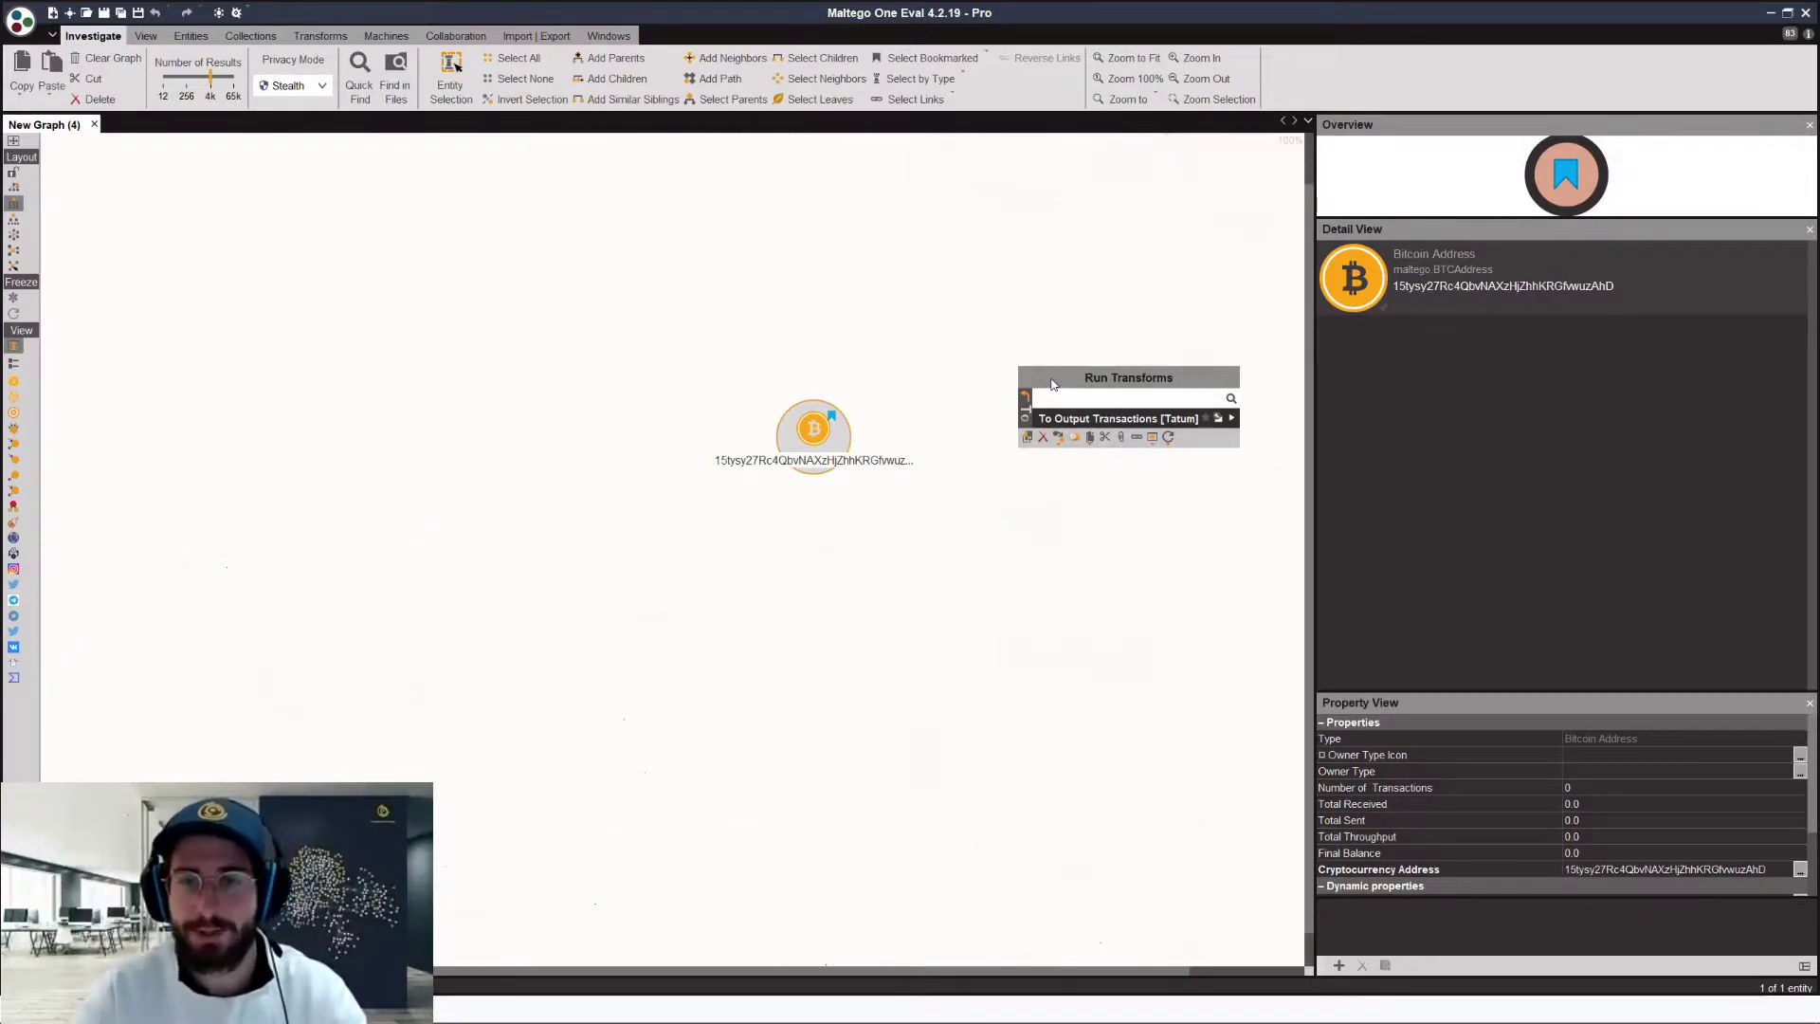
Step: Run To Input Transactions [Tatum] on the Bitcoin address to add its nine transactions
left_click(1115, 424)
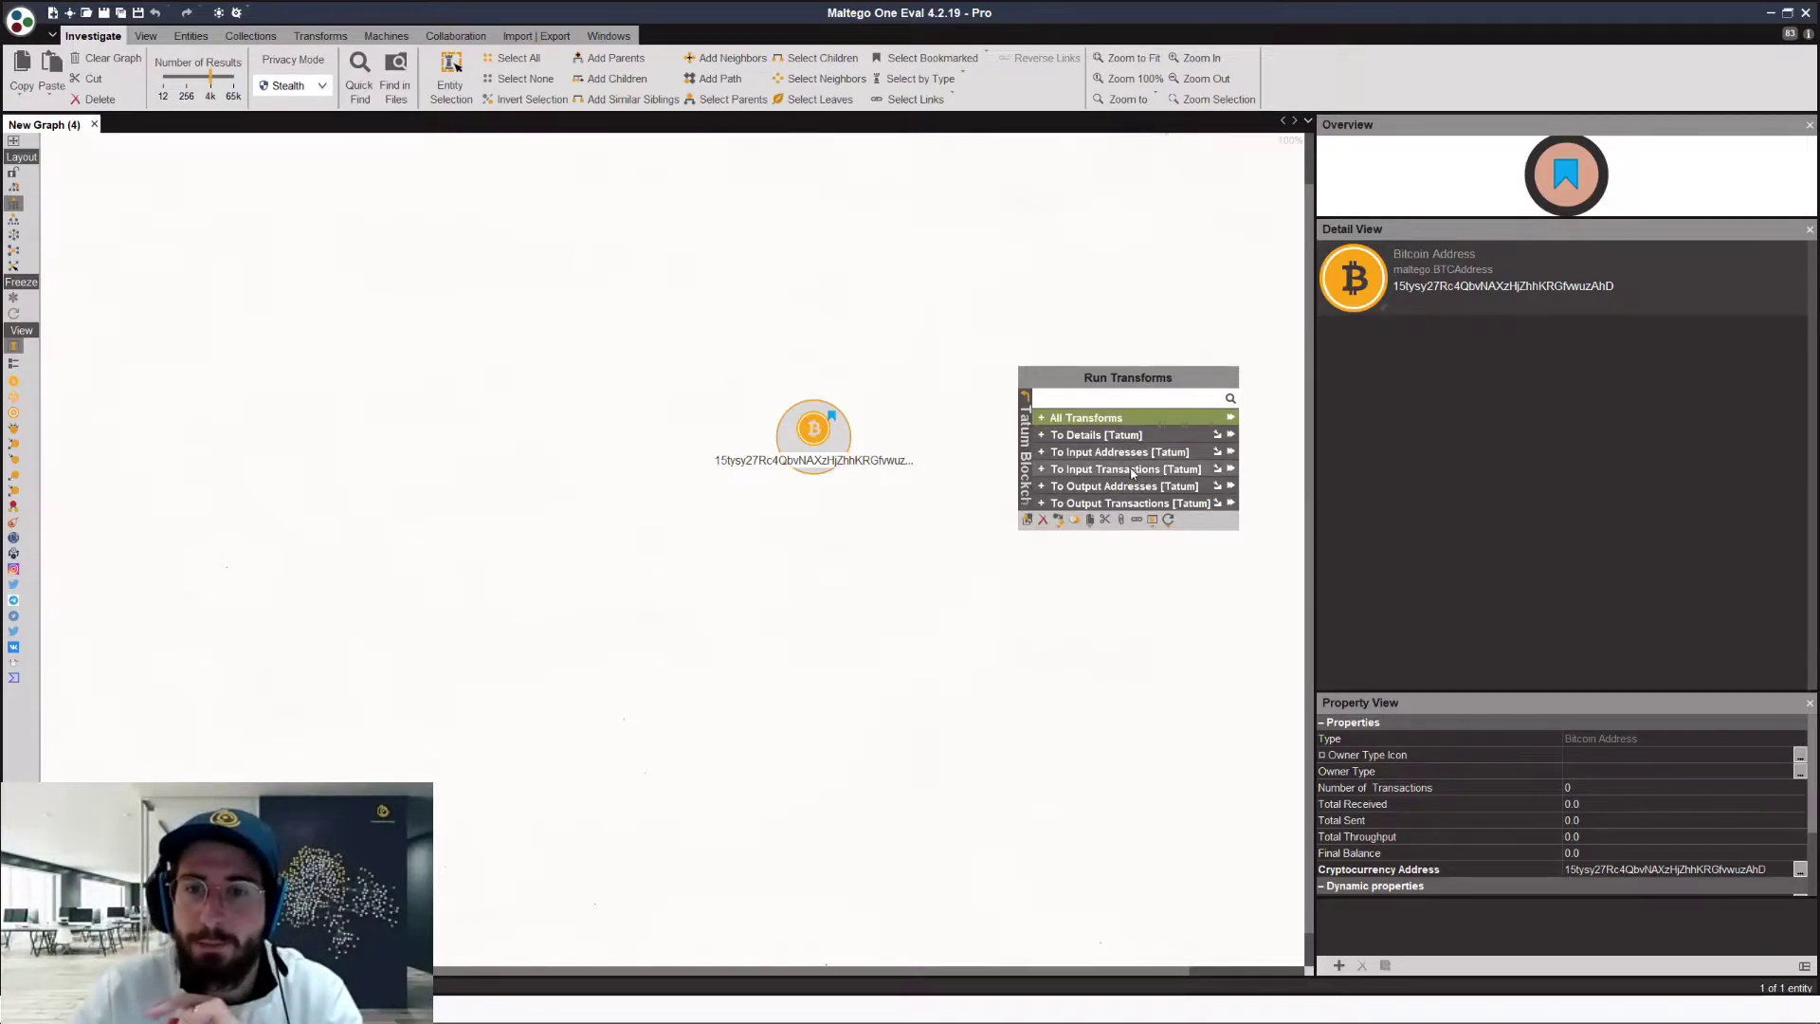
left_click(1131, 470)
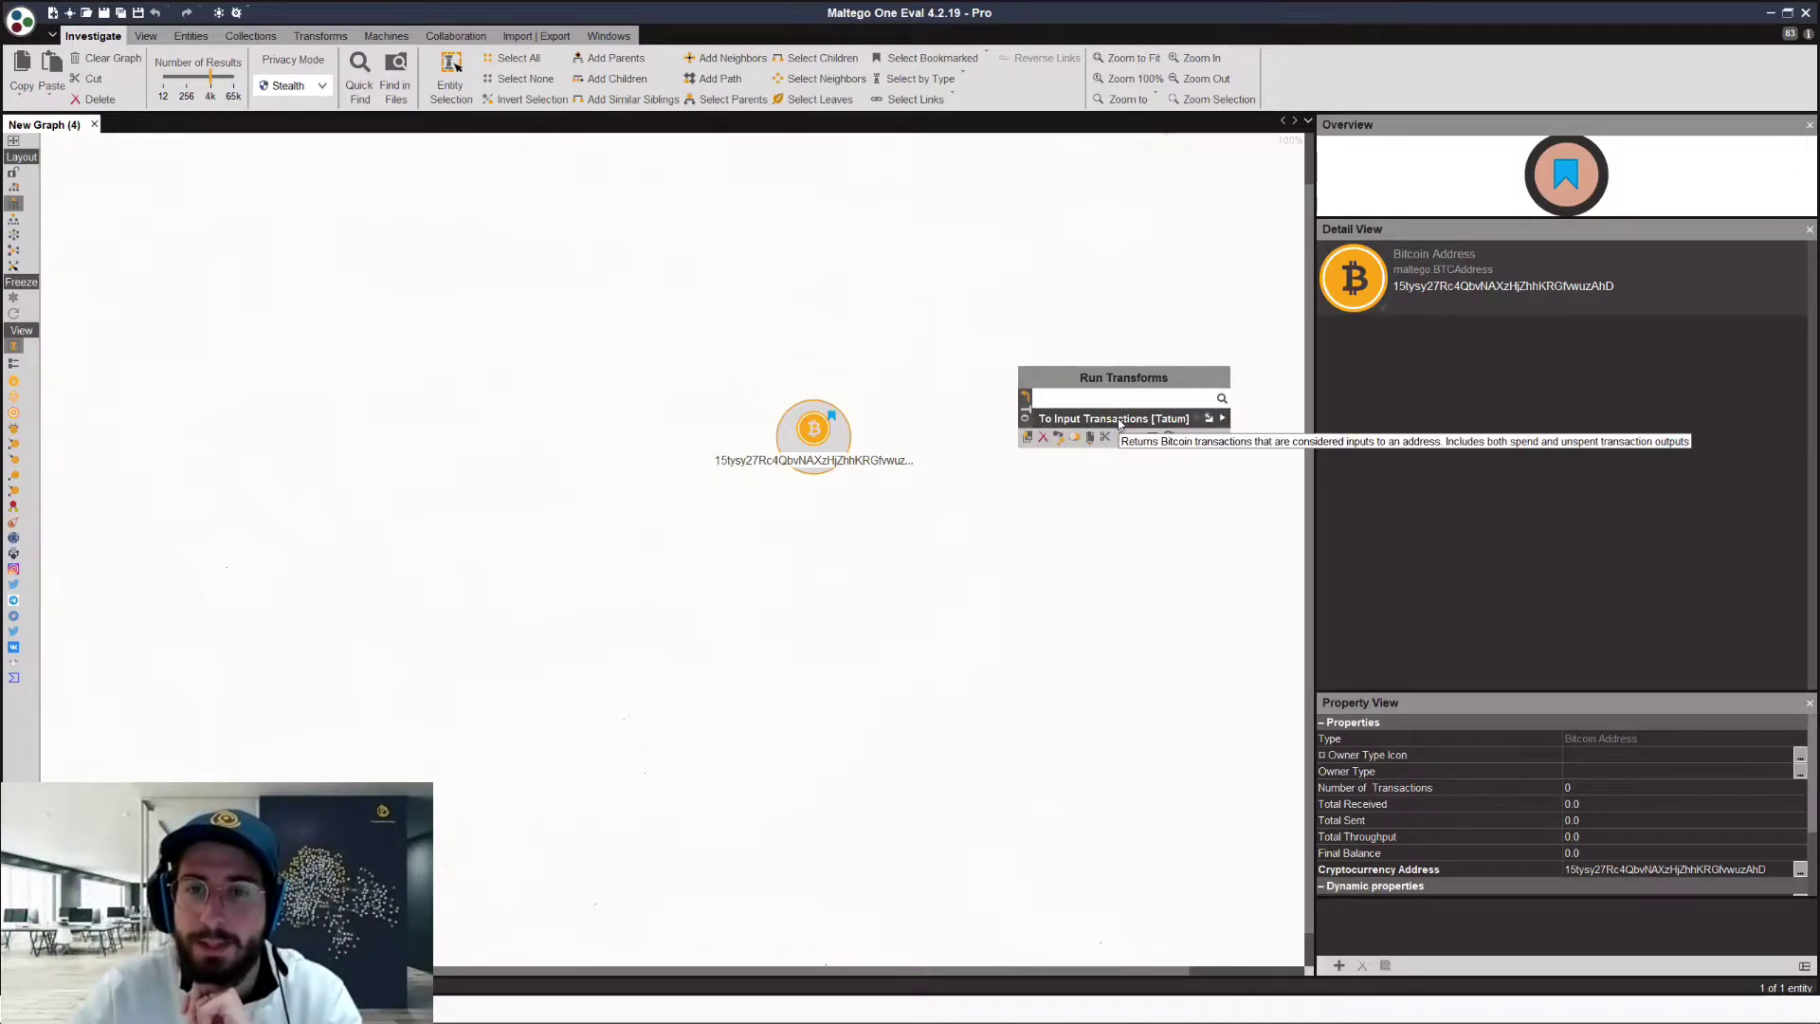
left_click(1119, 422)
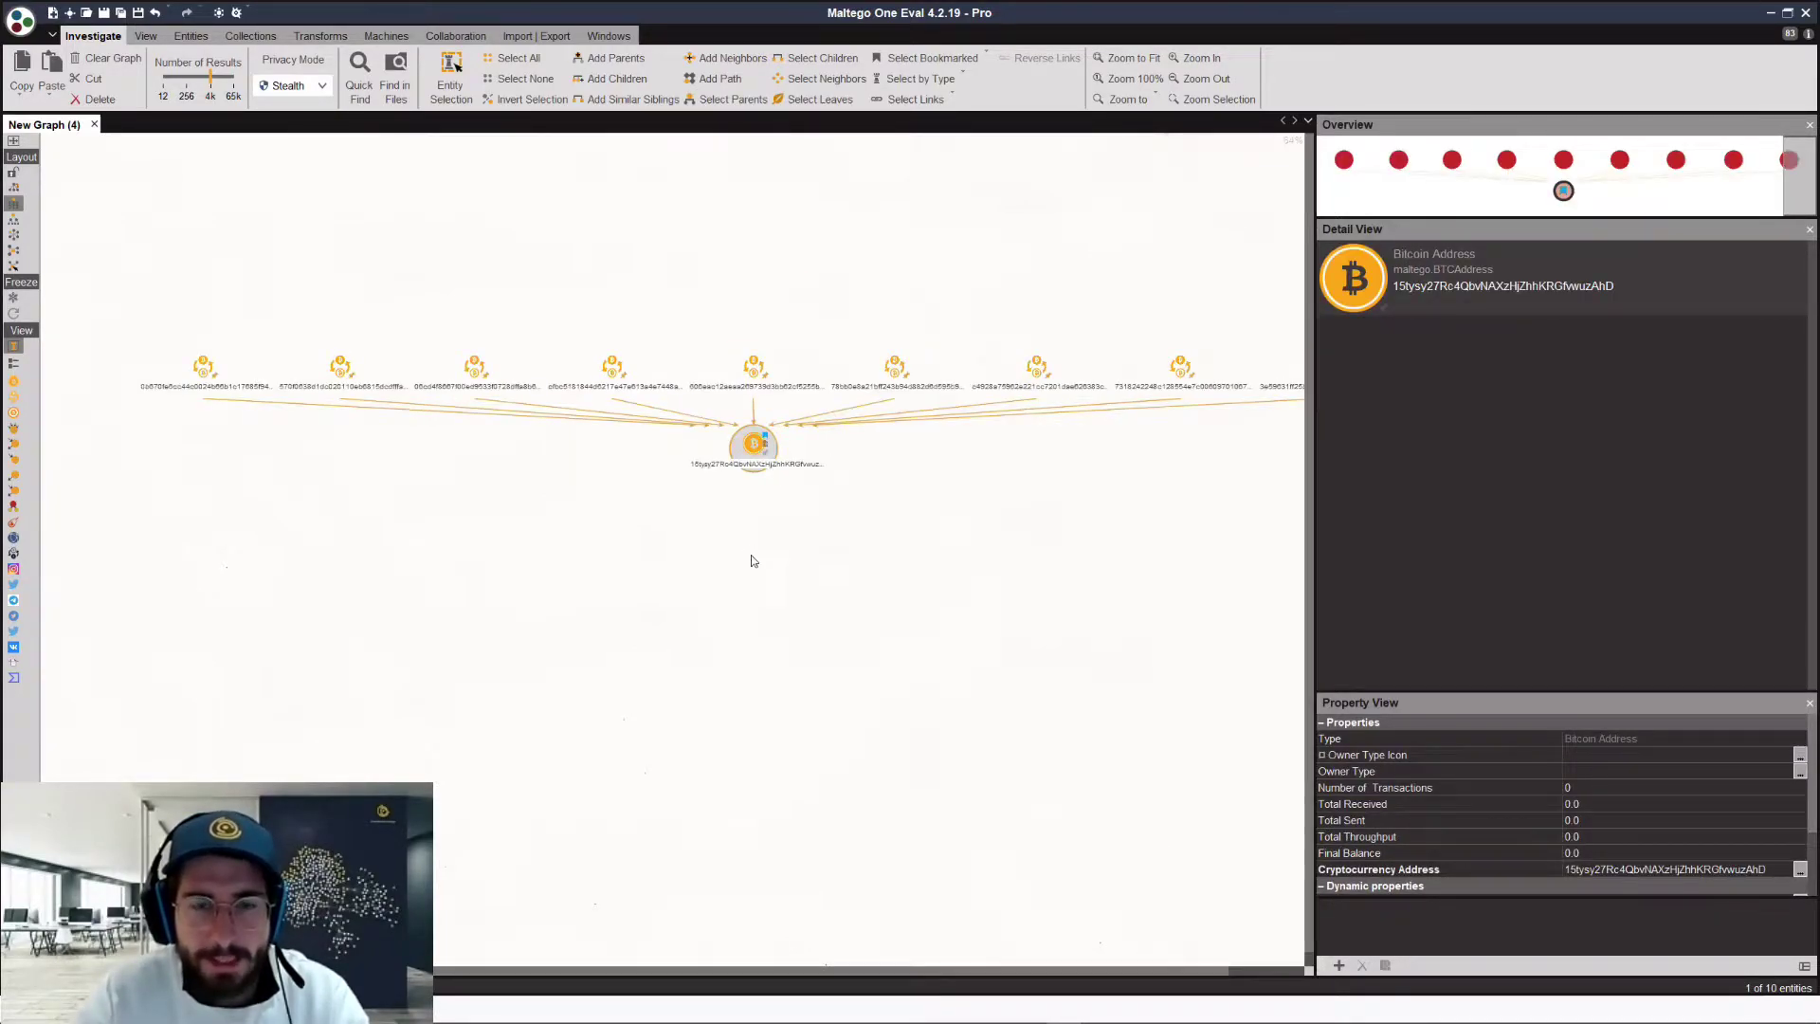
Step: Select all nine transaction nodes and bring up the transforms available for them
left_click(962, 510)
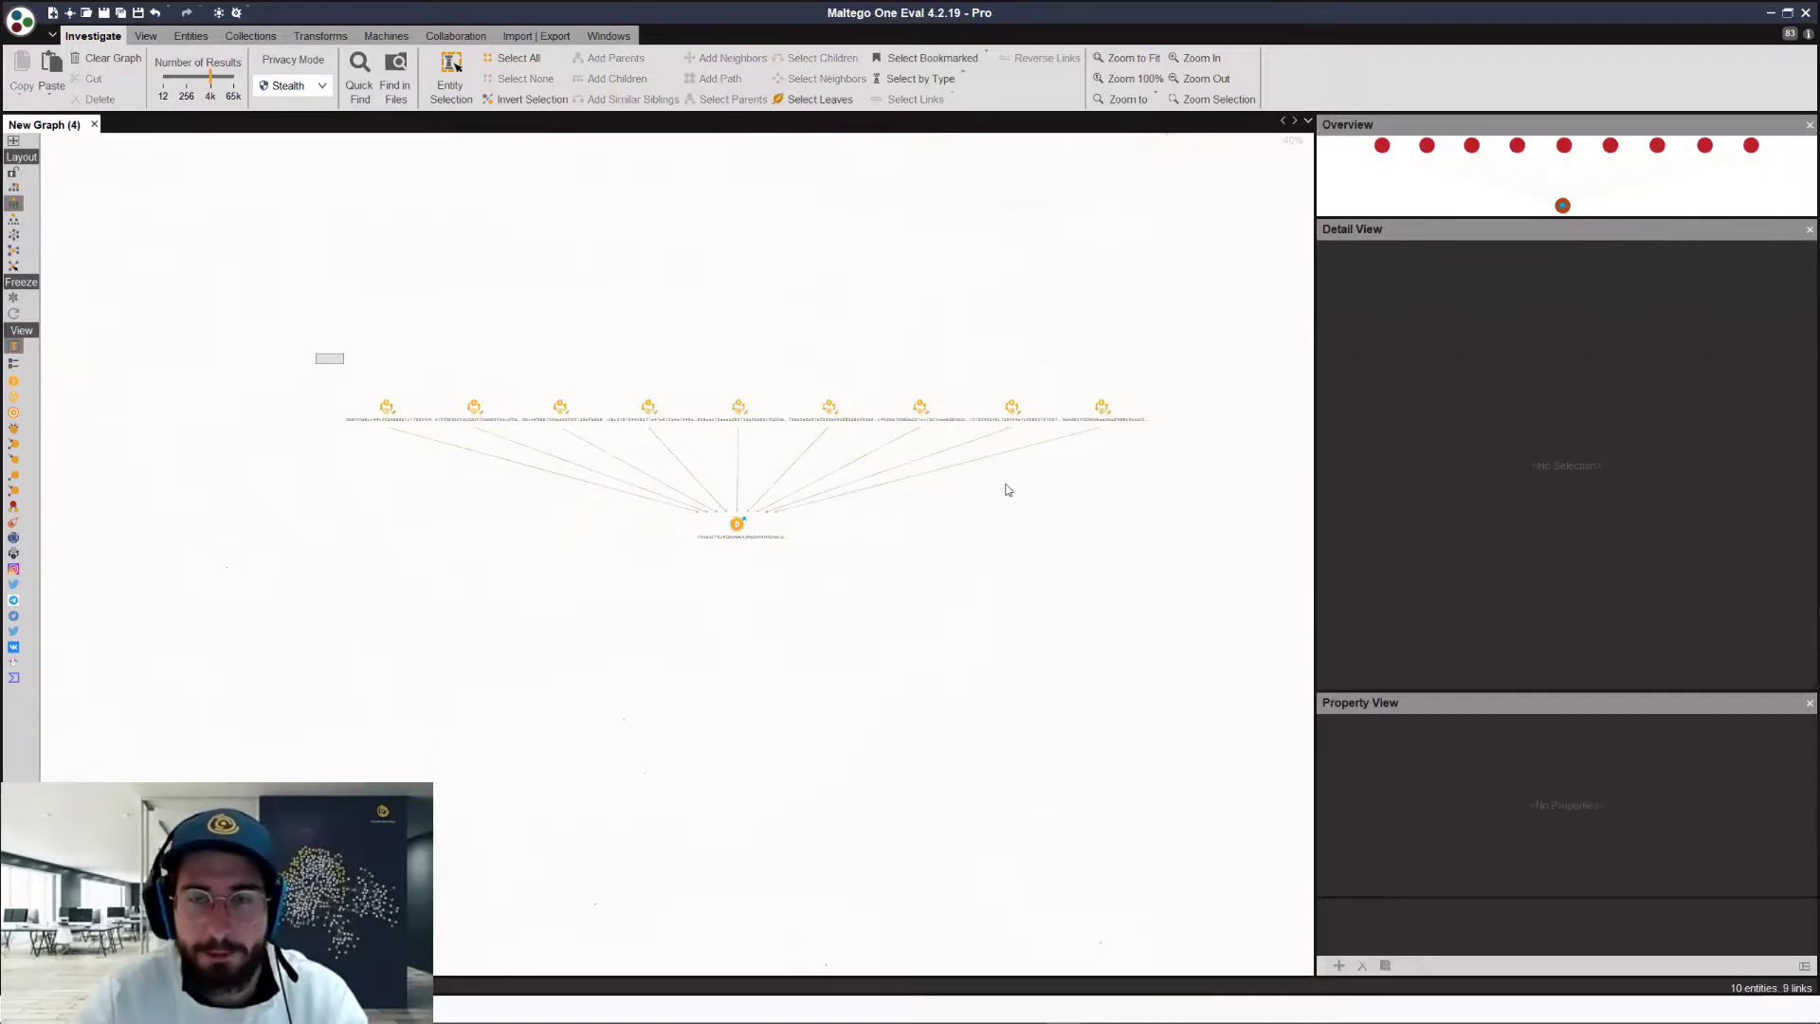
key("ctrl+a")
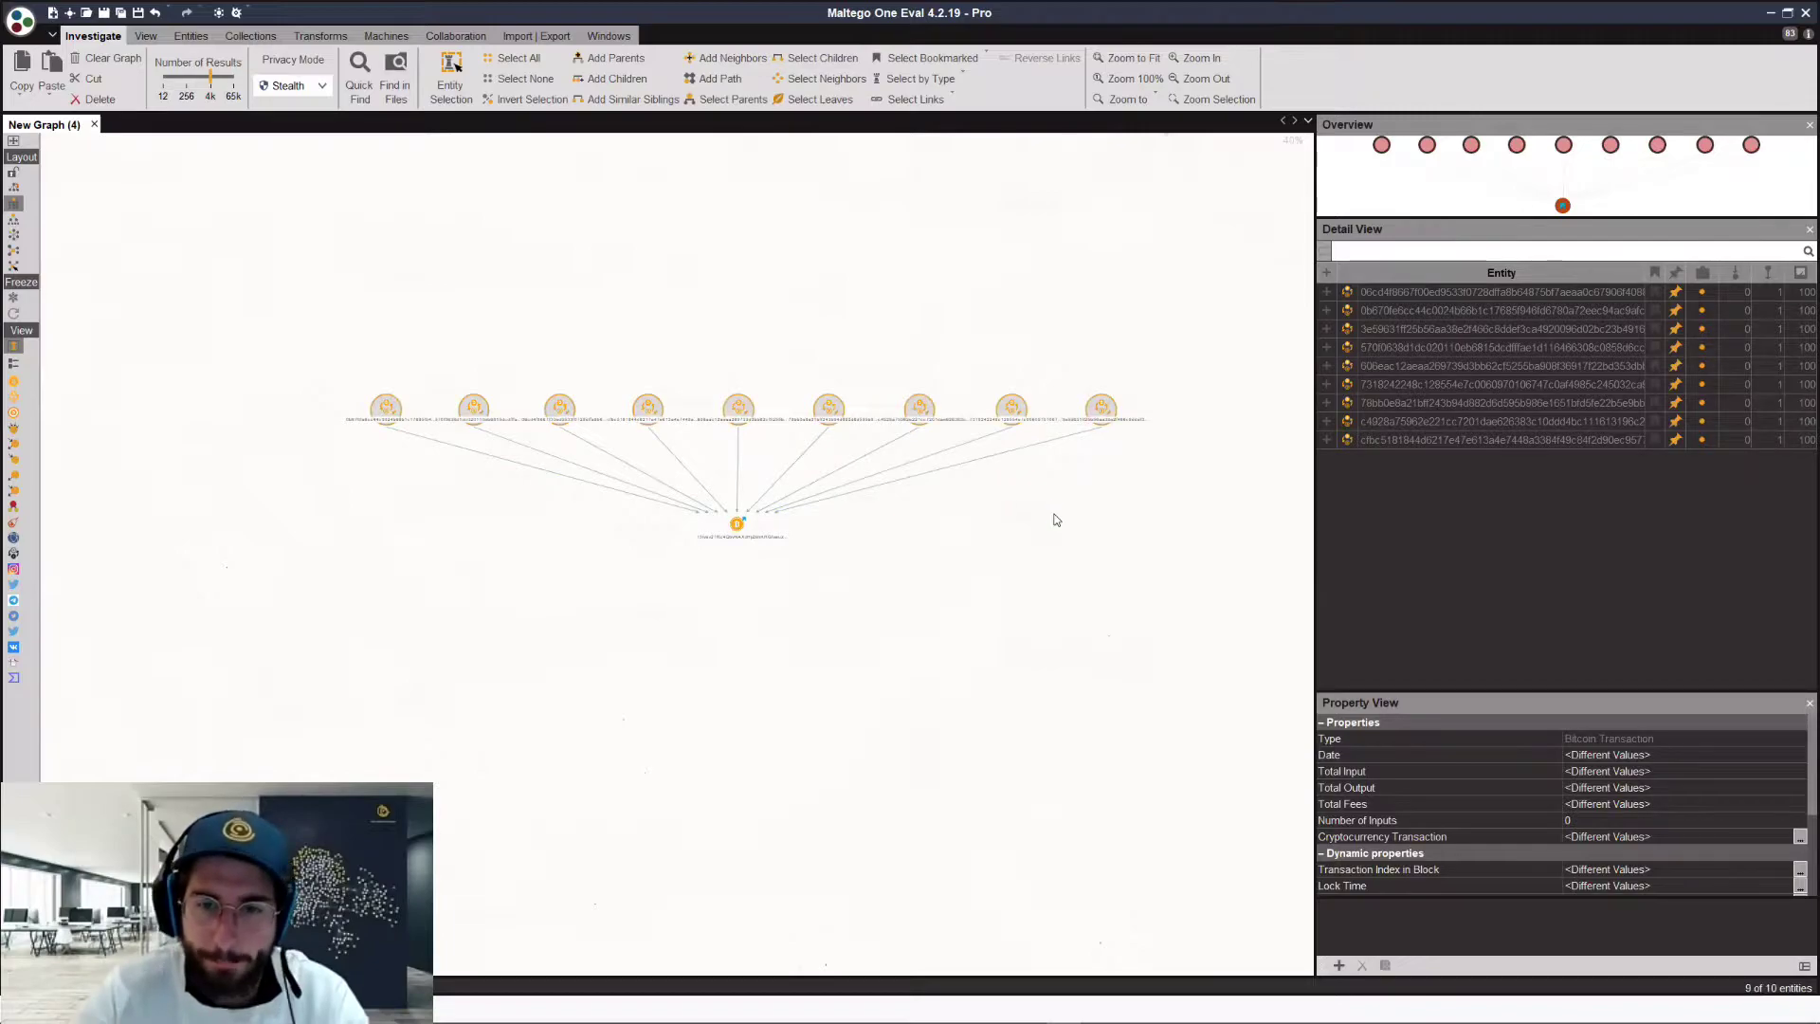
right_click(1115, 538)
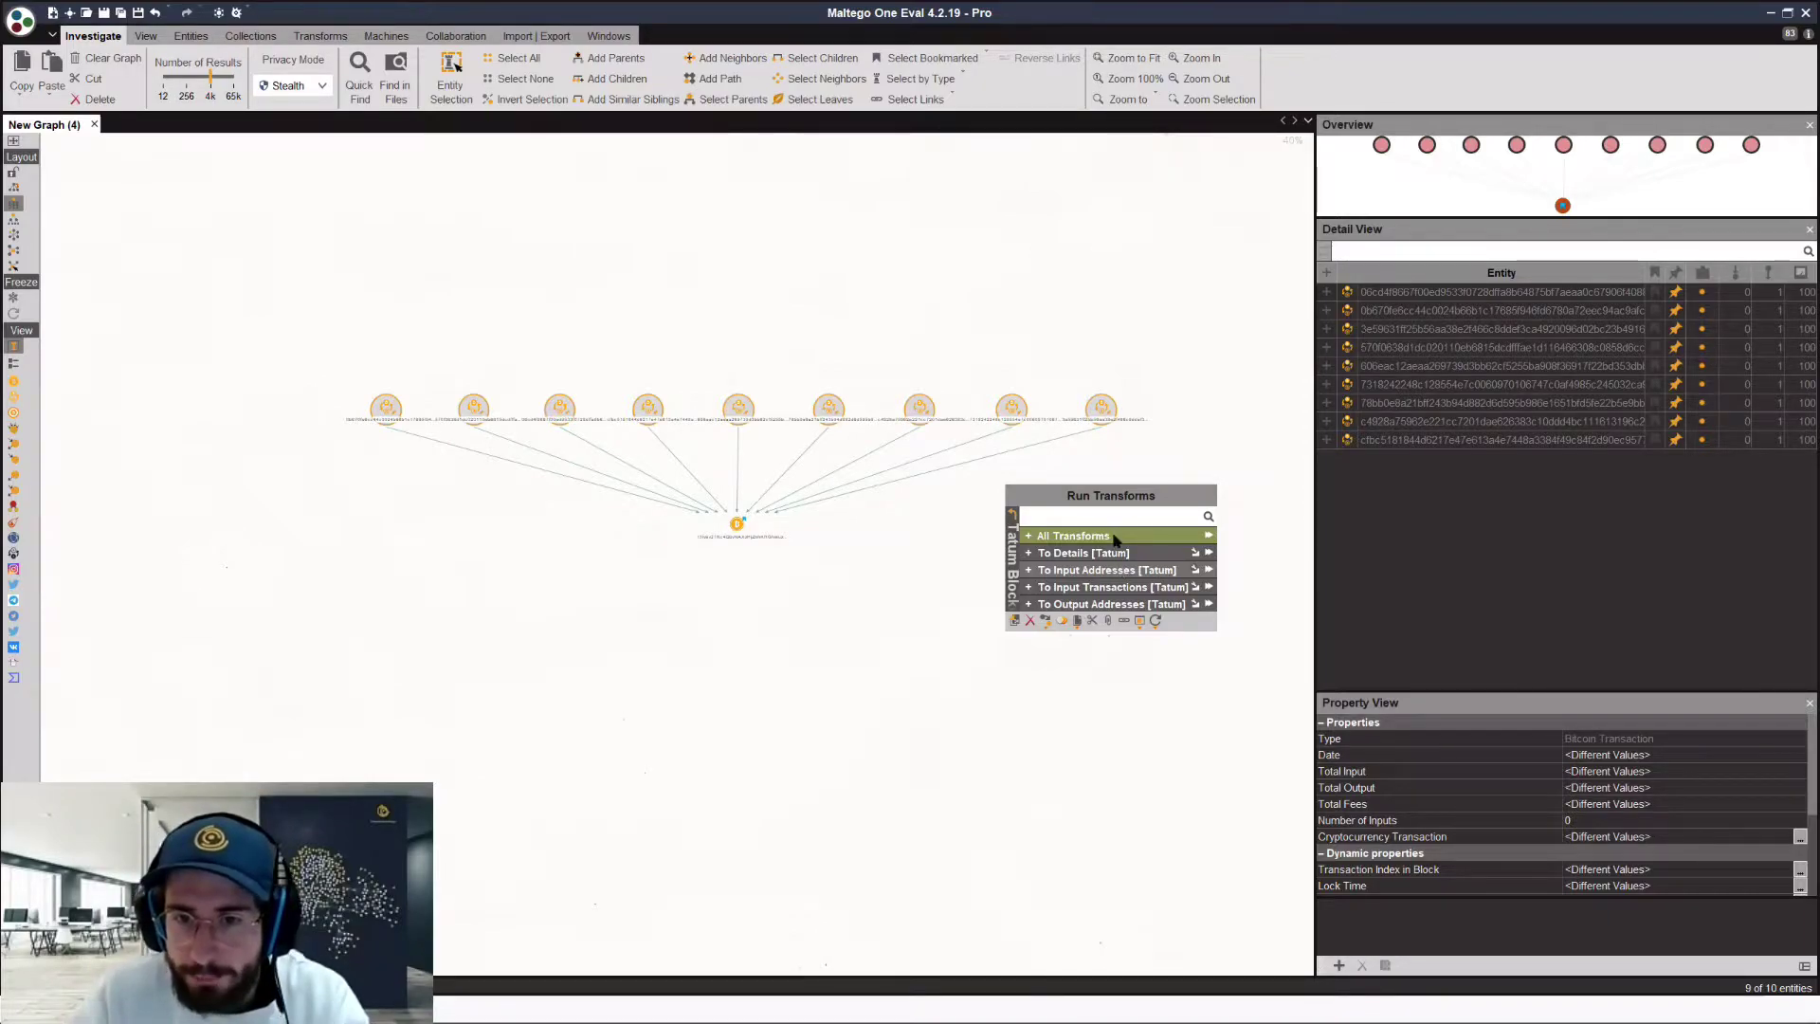
Step: Run To Input Addresses [Tatum] on the nine transactions, adding an address above each
left_click(1063, 521)
key("Return")
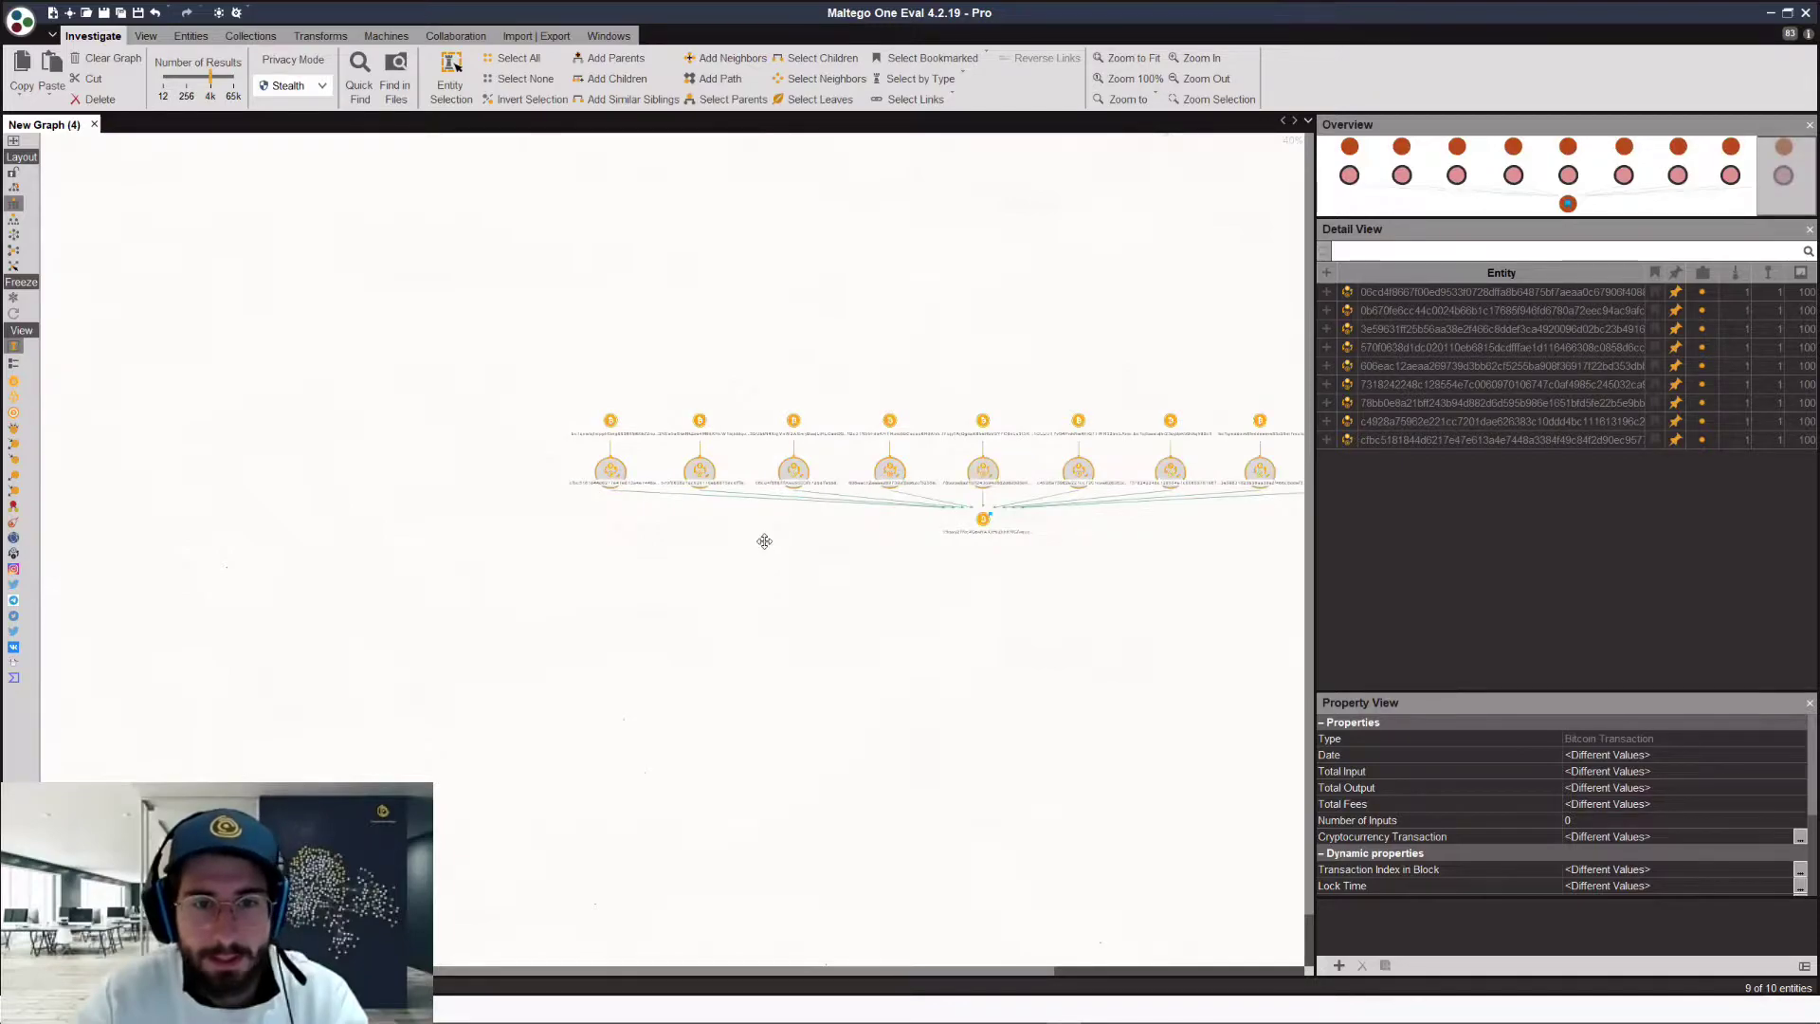
scroll(765, 544, "up", 3)
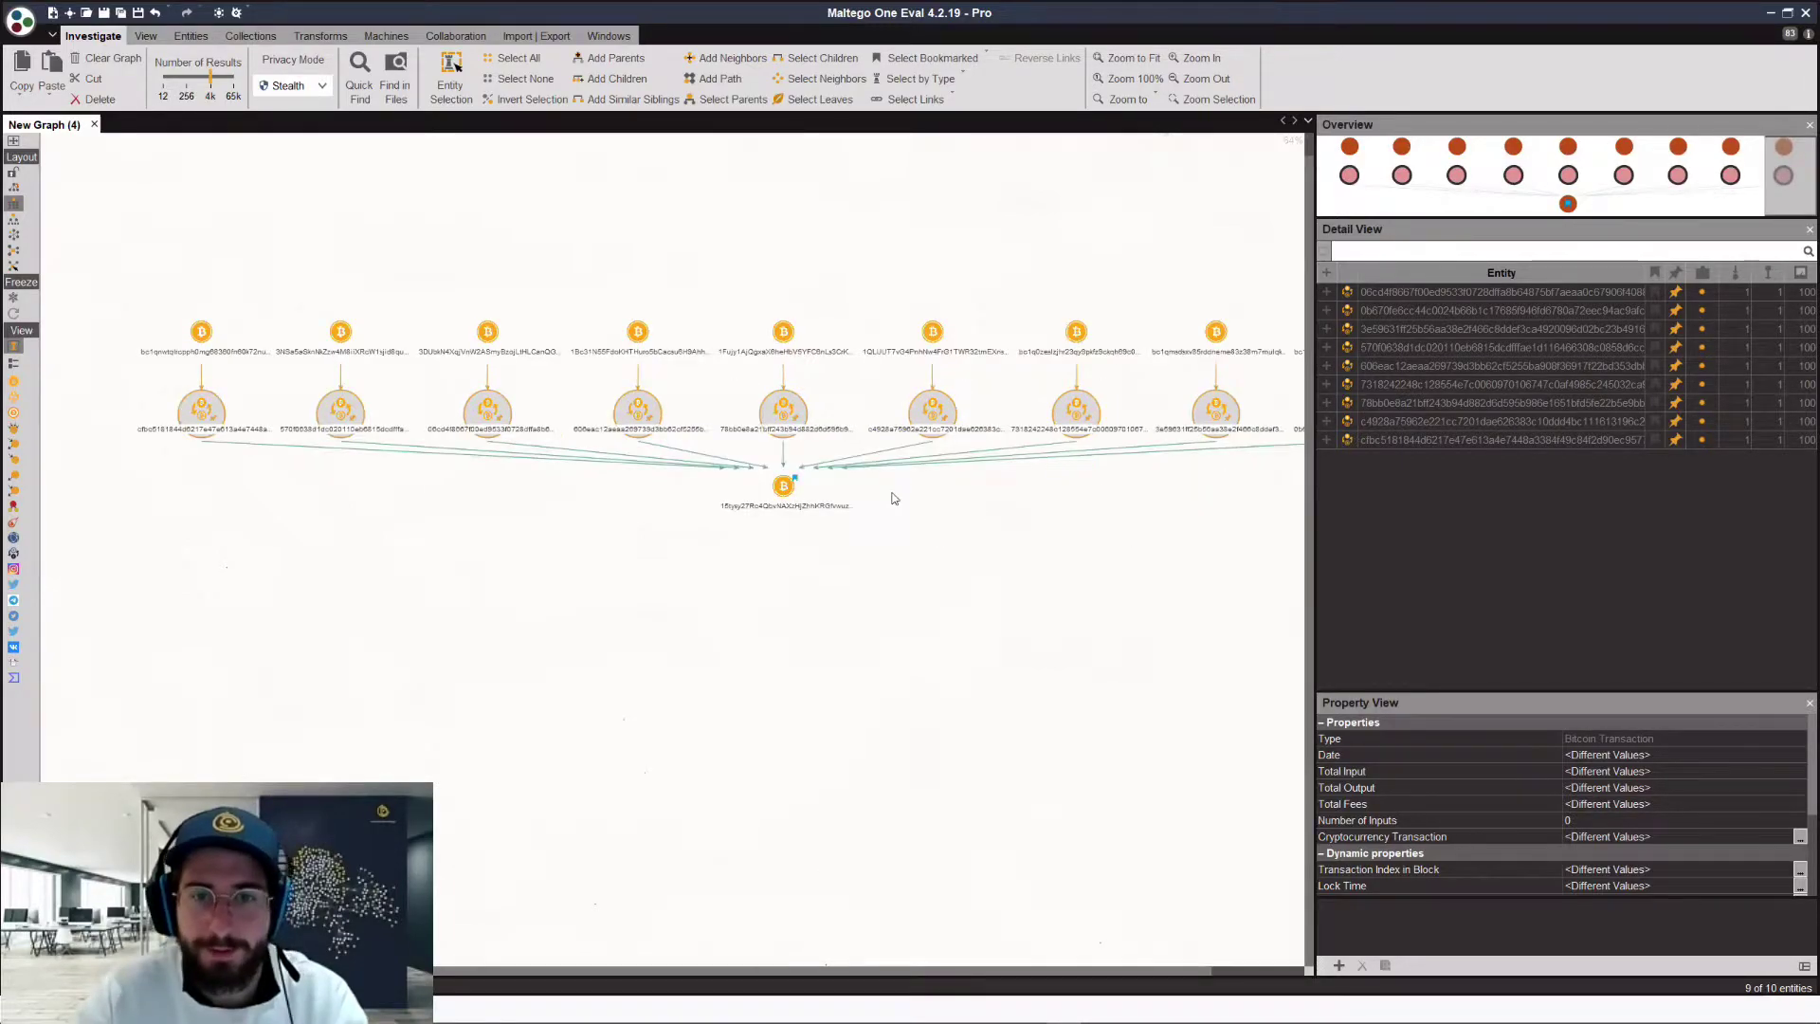
Step: Check the dates and amounts of the first four transactions in the Property View
left_click(969, 262)
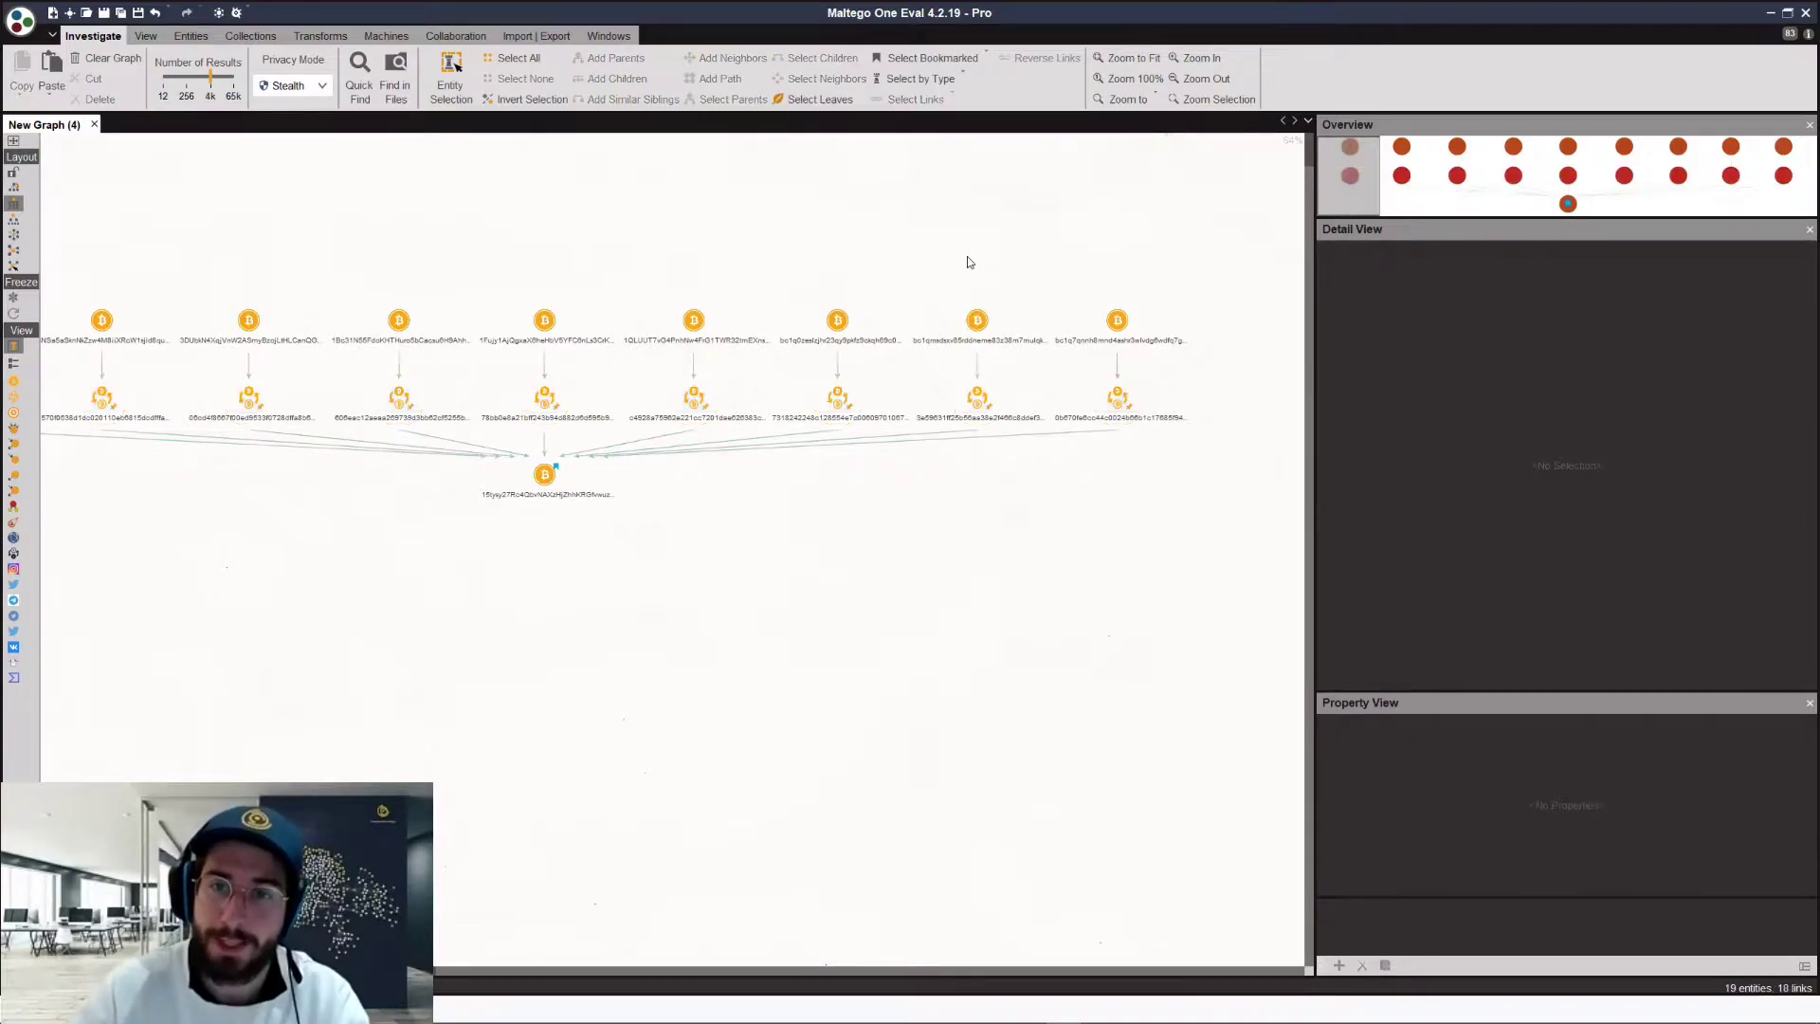
scroll(845, 341, "down", 2)
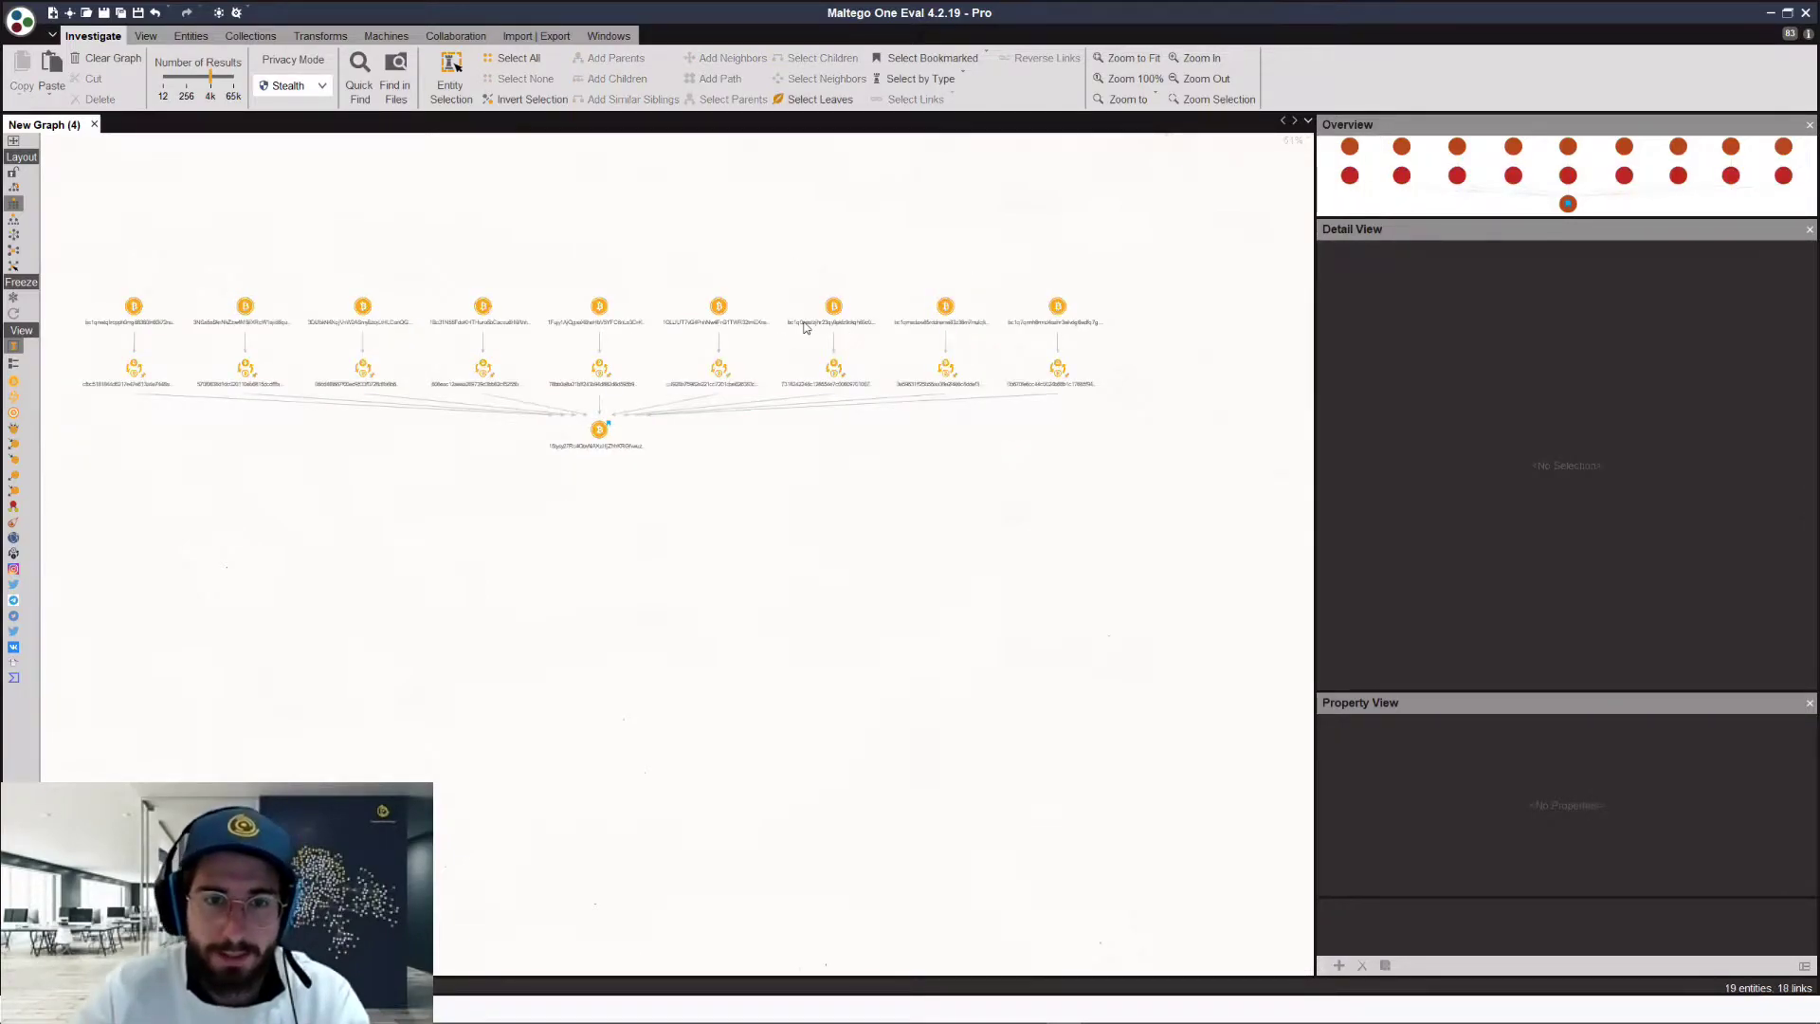
scroll(796, 355, "down", 1)
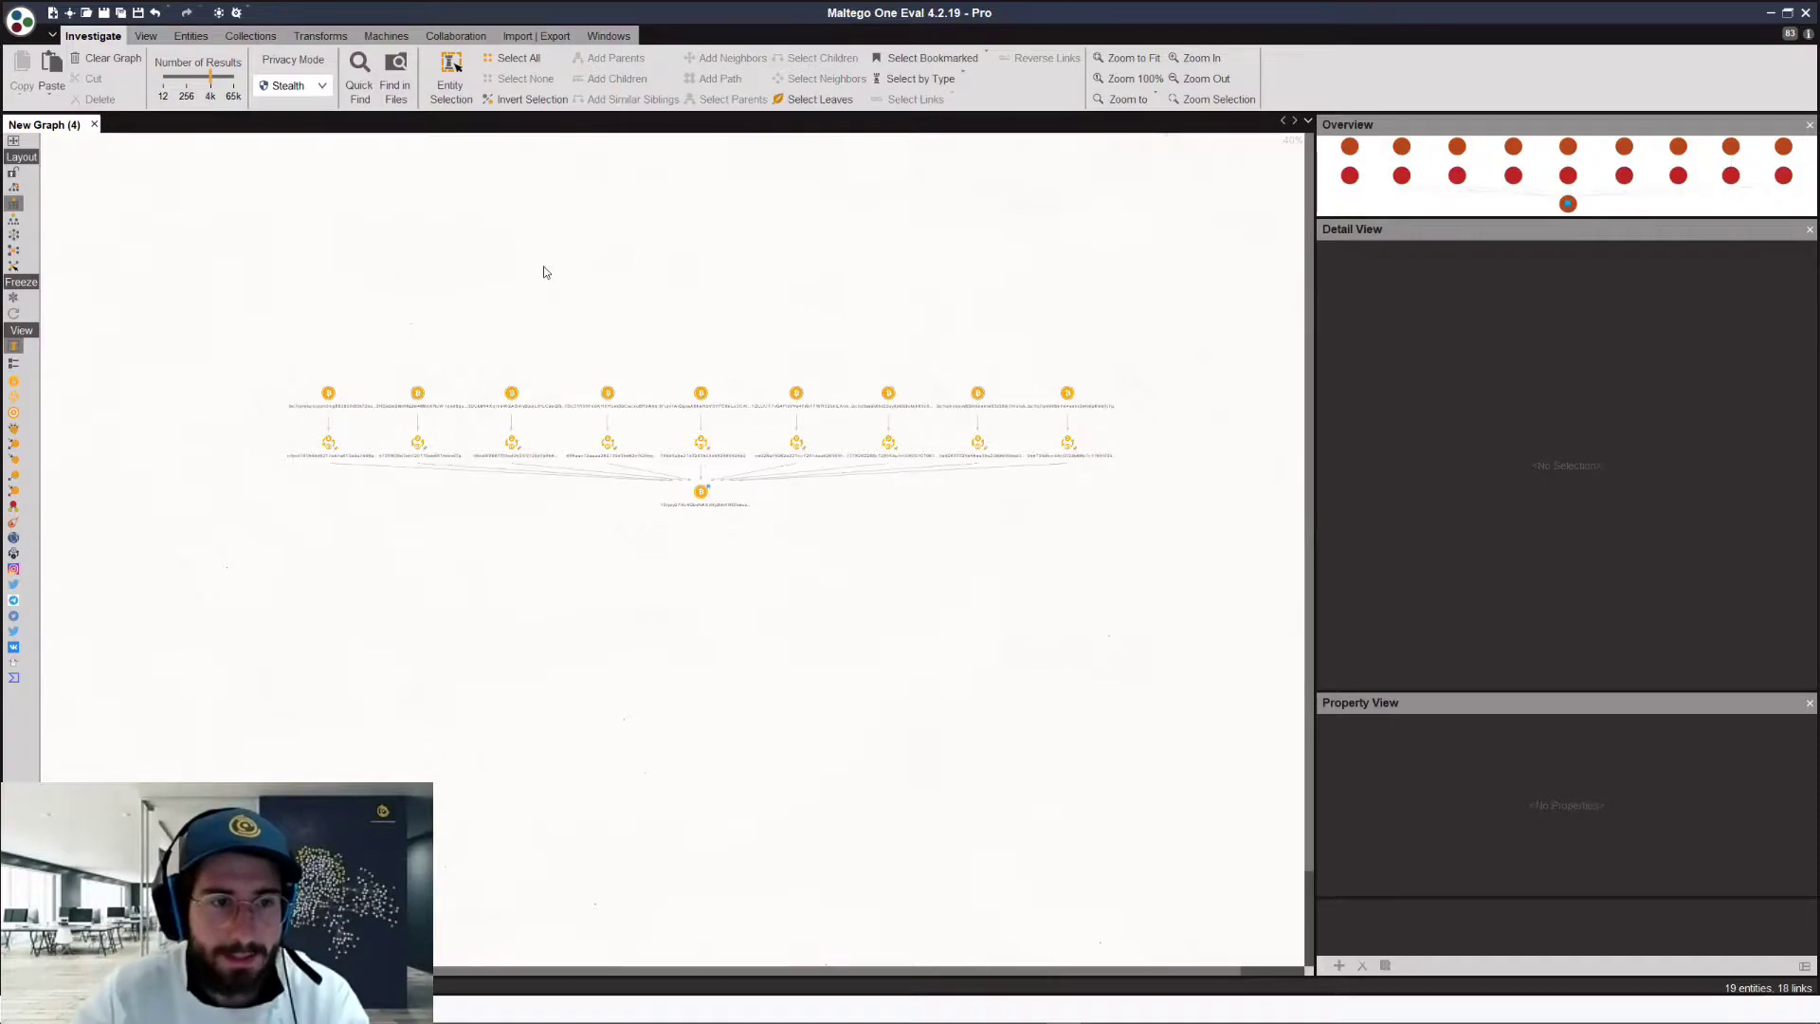
scroll(436, 456, "up", 4)
left_click(409, 433)
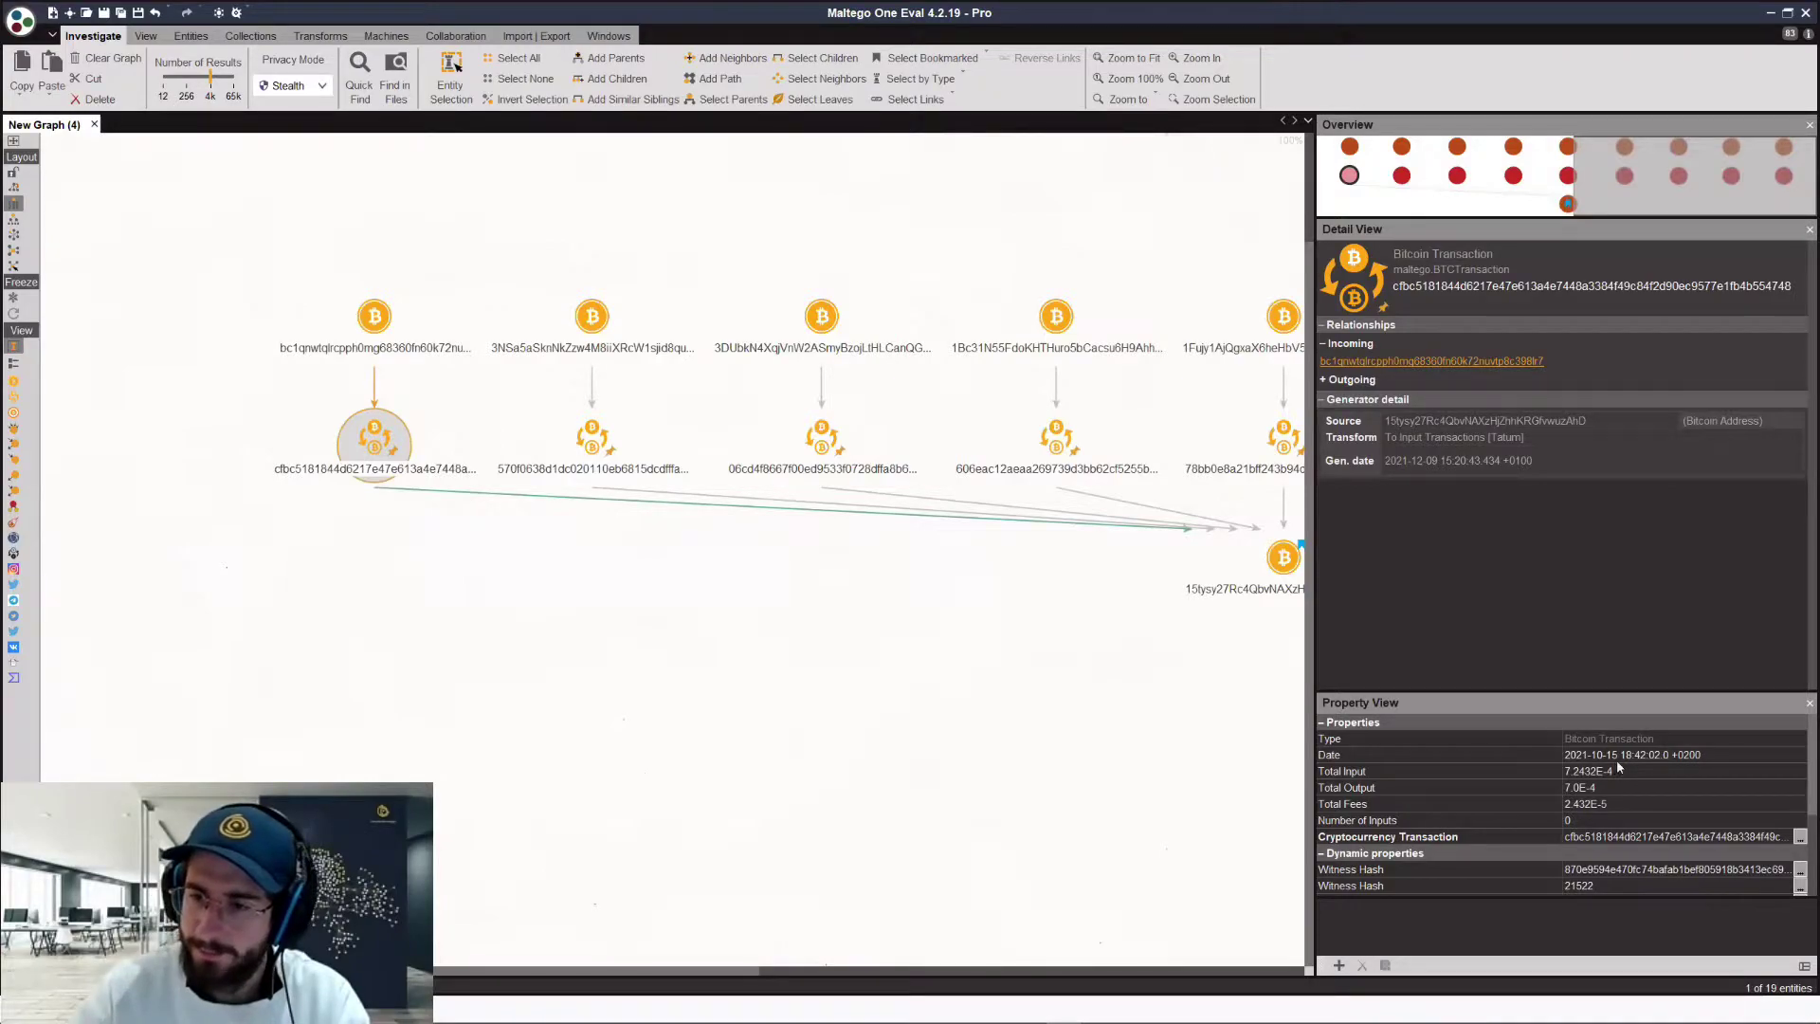
left_click(588, 446)
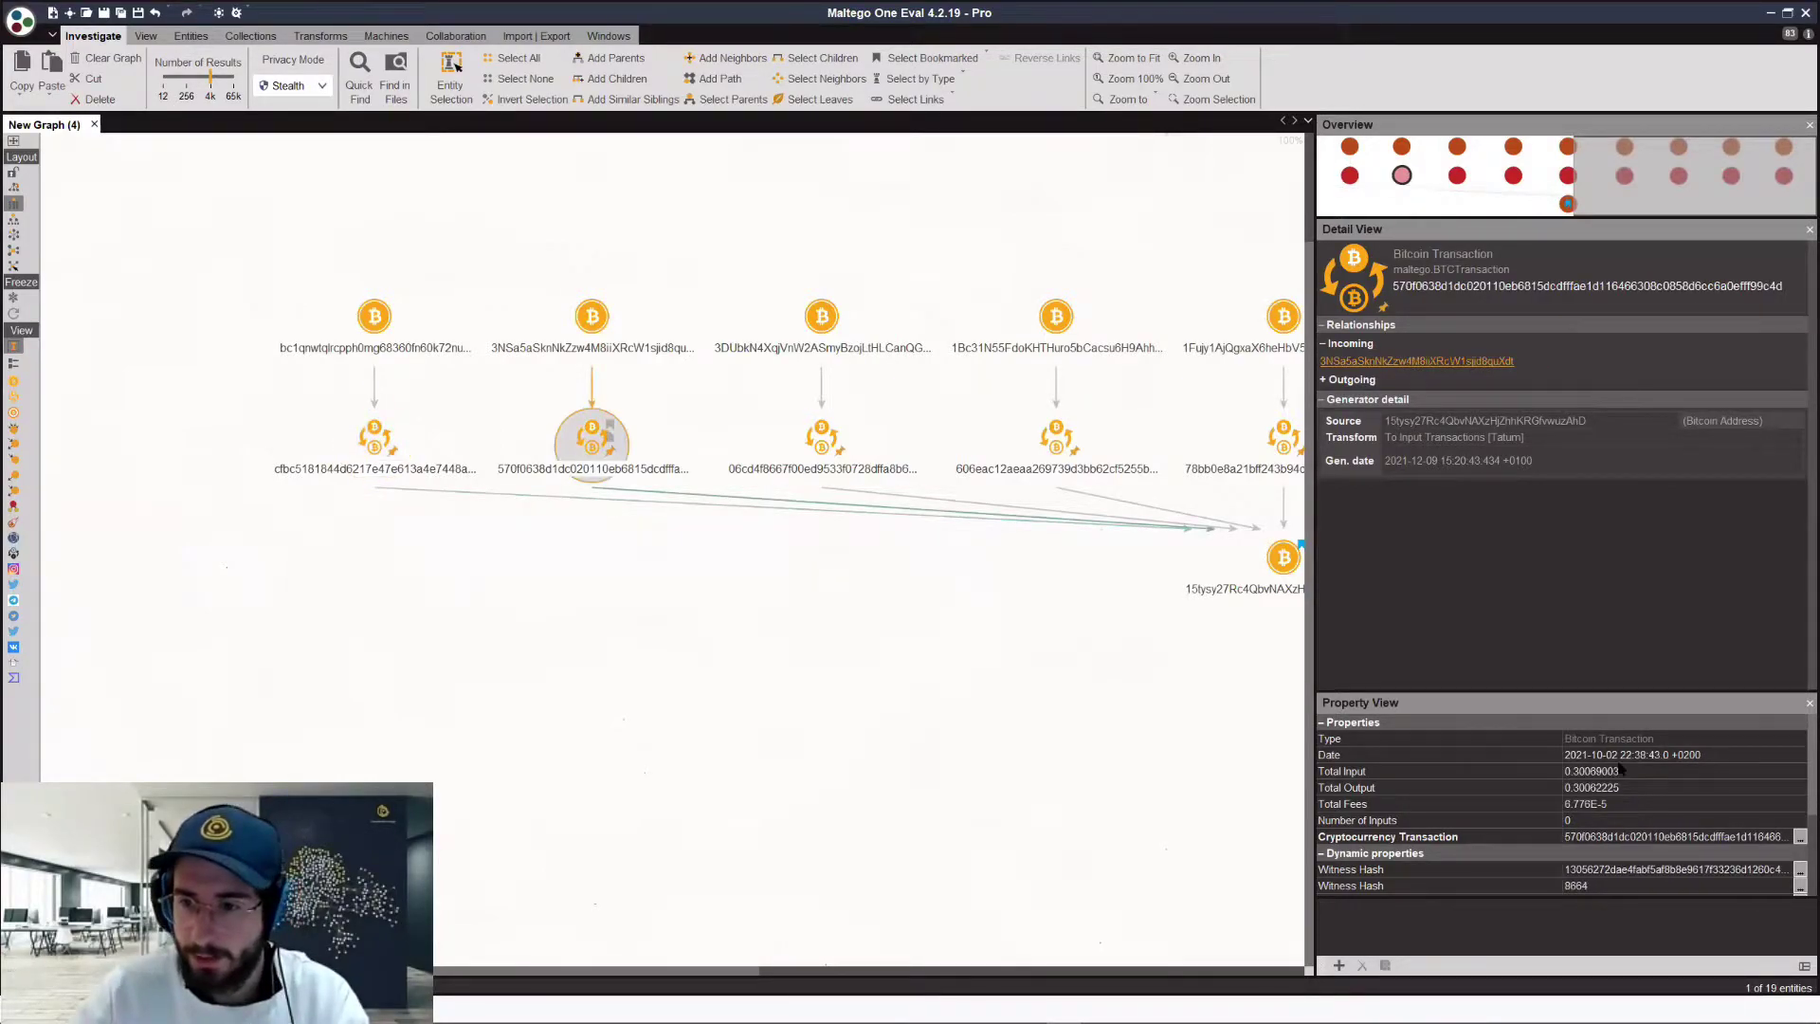
left_click(842, 448)
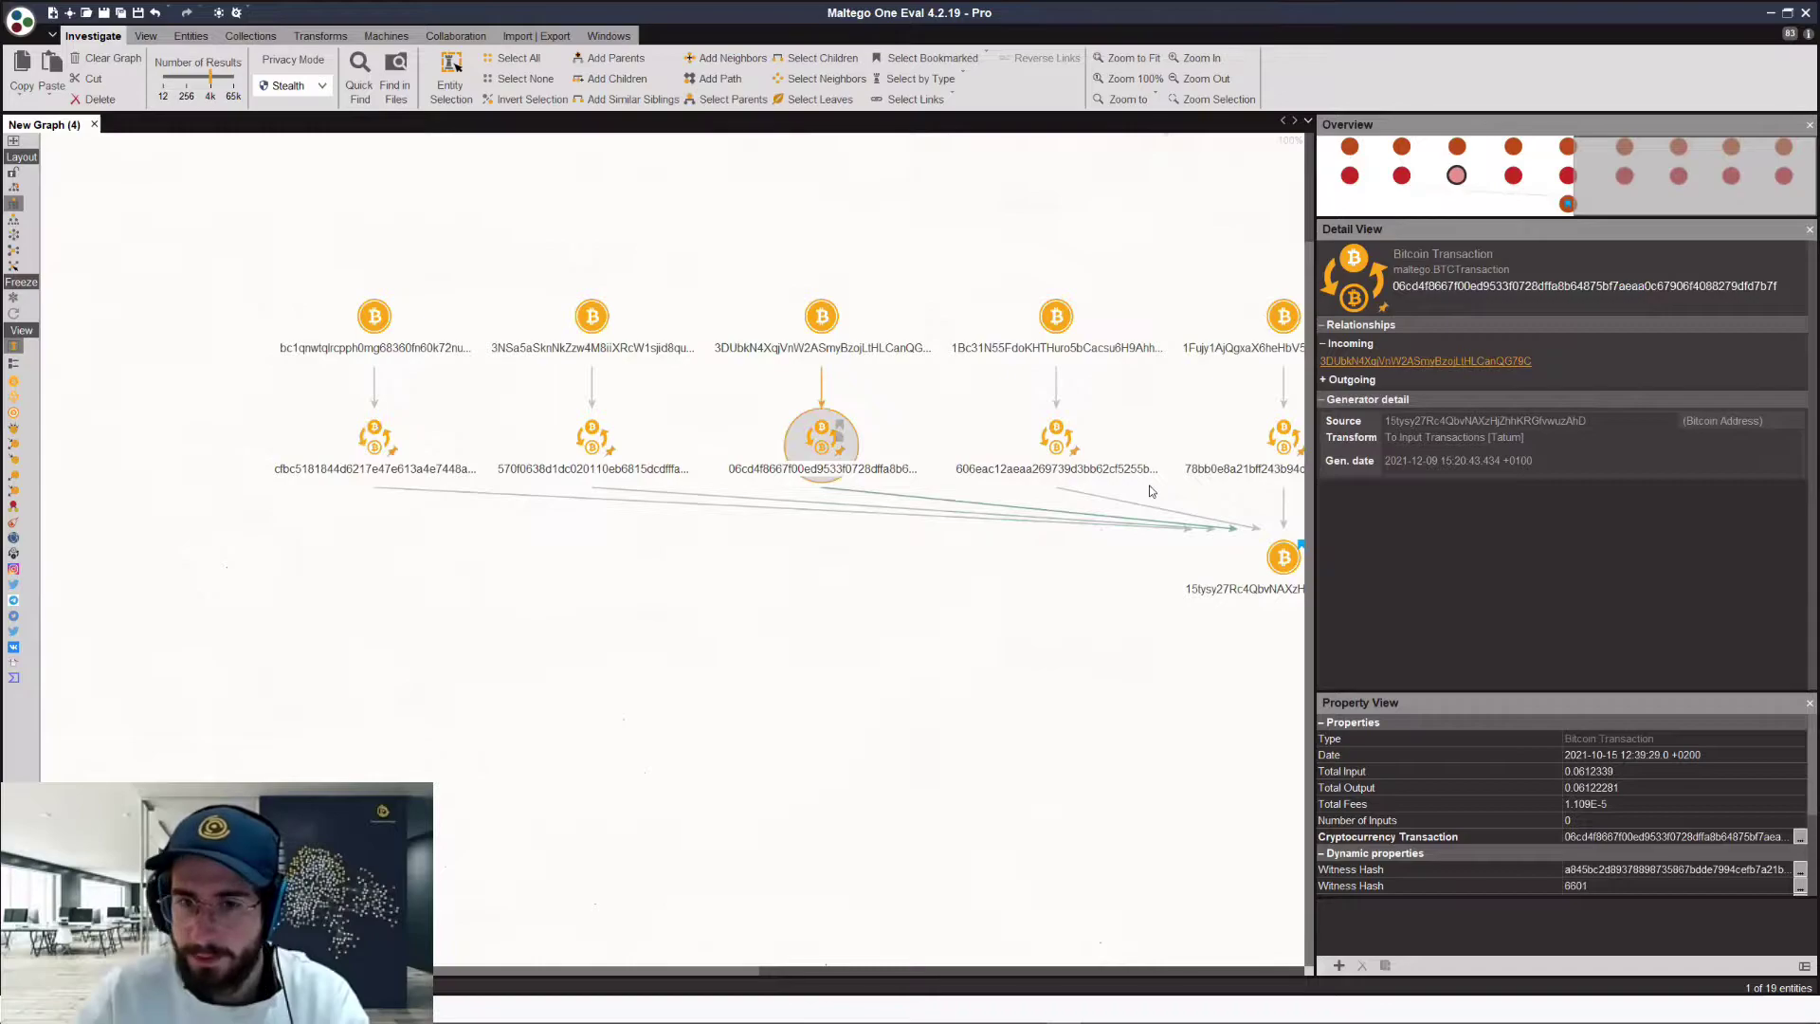
left_click(1058, 445)
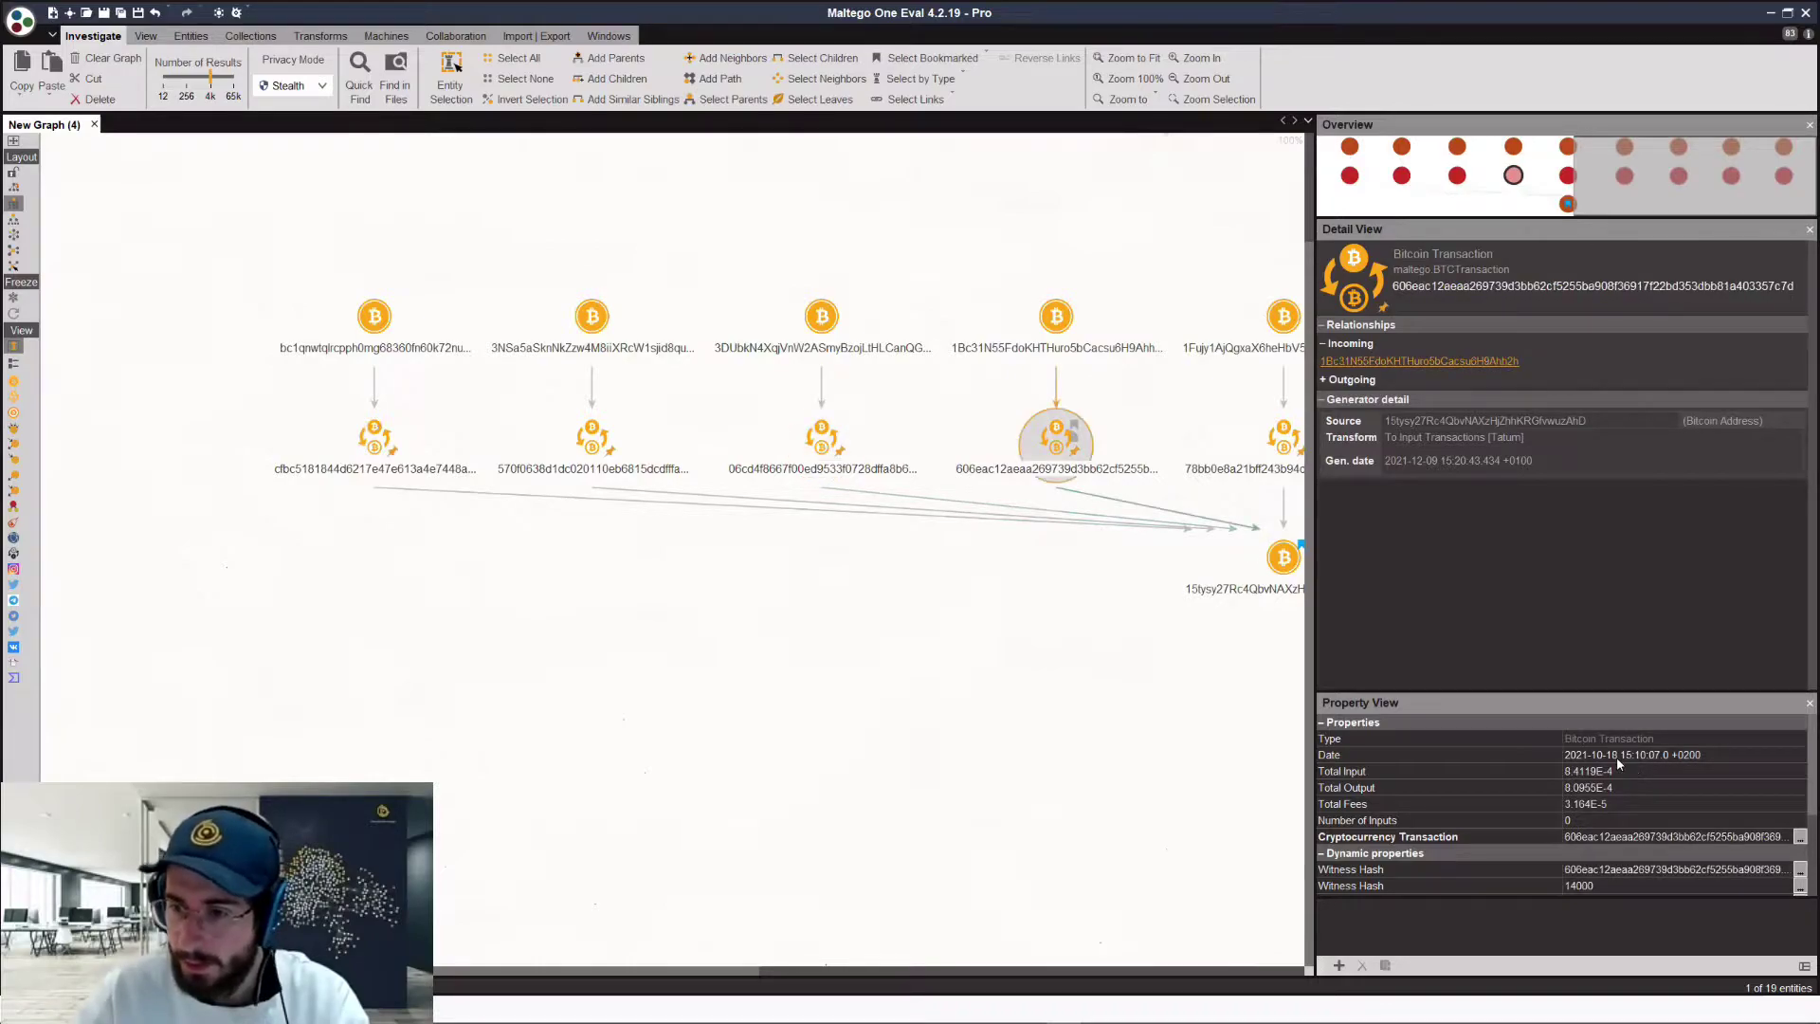
Step: Zoom out and rubber-band select the row of nine input address nodes
scroll(867, 664, "down", 2)
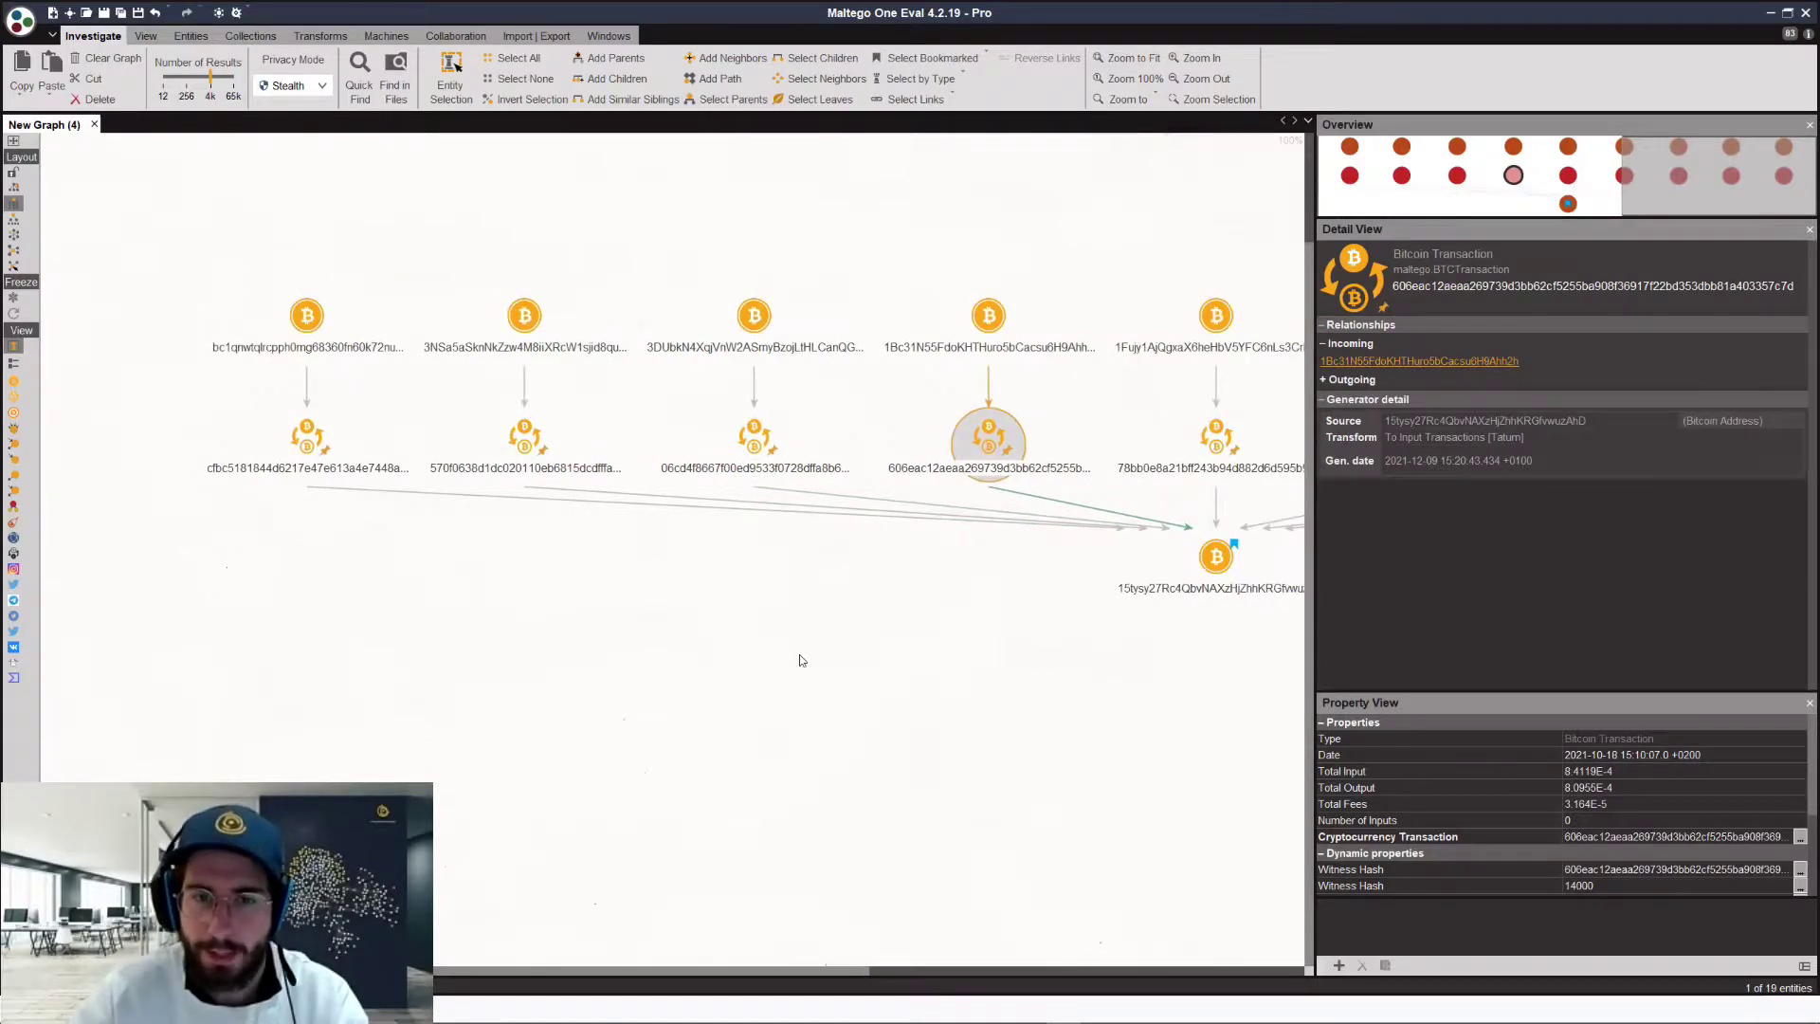
scroll(800, 661, "down", 2)
scroll(799, 661, "down", 1)
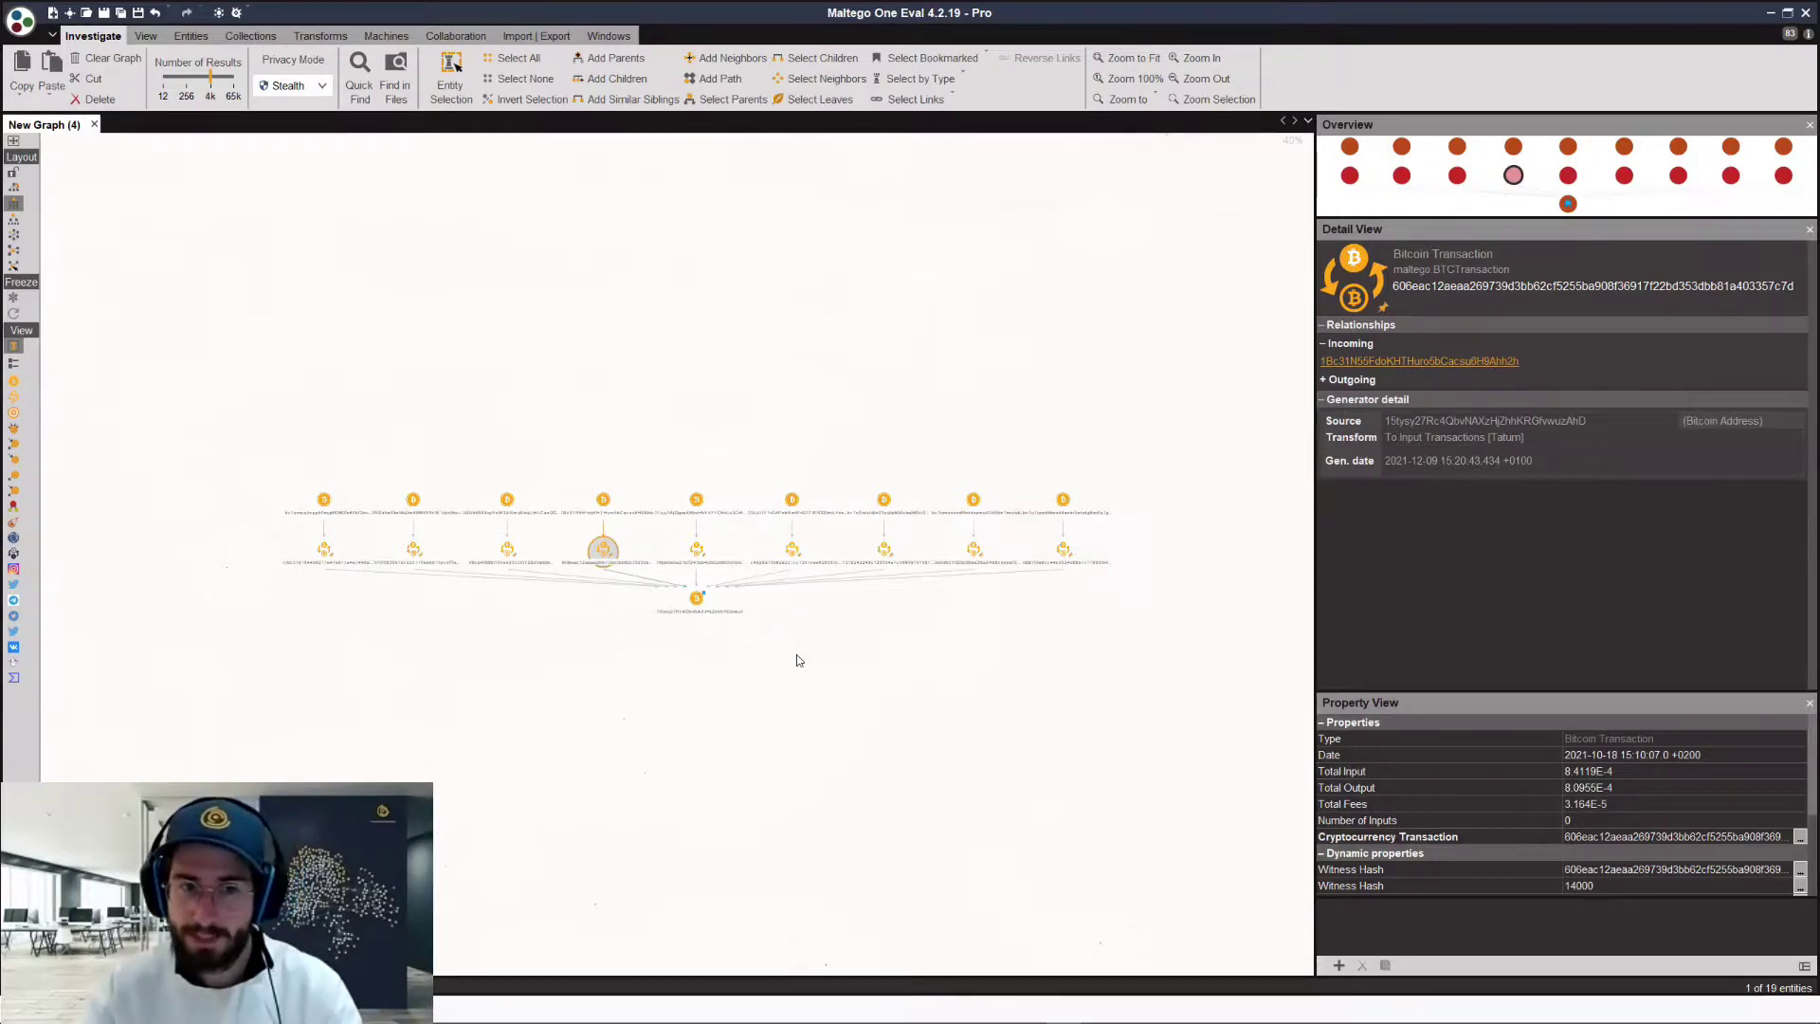
left_click_drag(251, 461, 1104, 529)
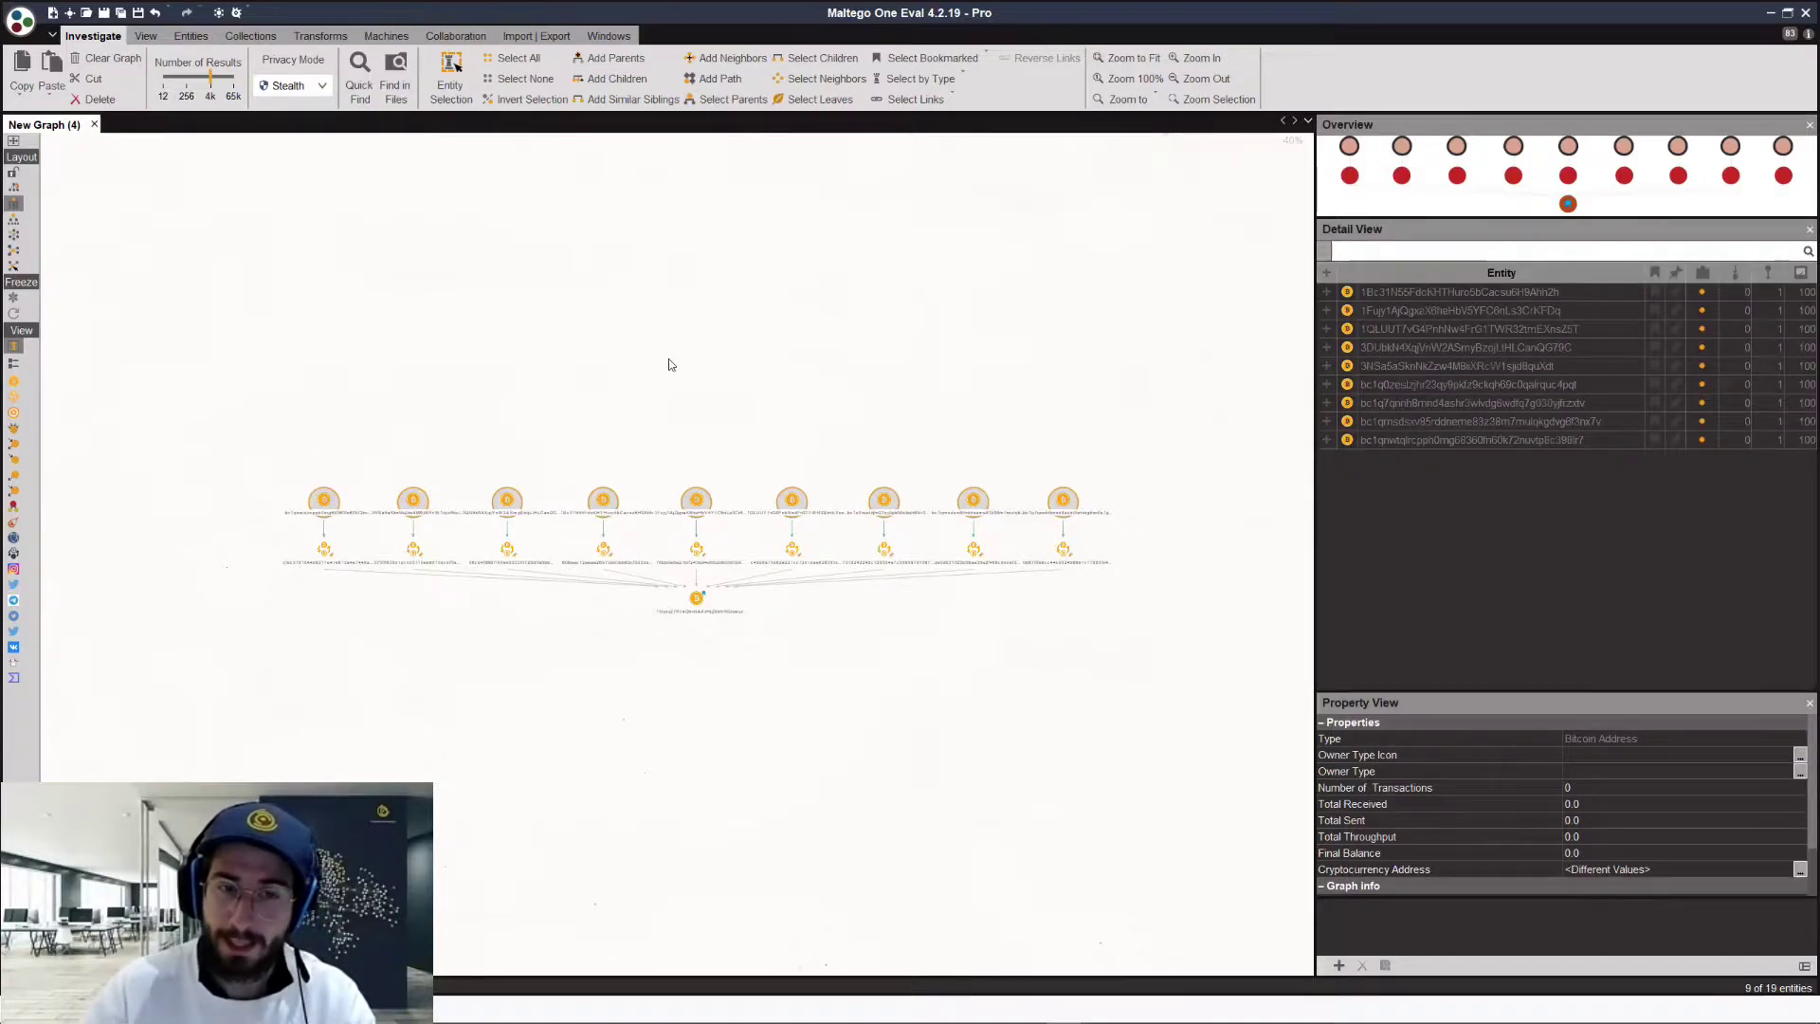
Step: Run To Input Transactions [Tatum] on the nine selected addresses, reaching 208 entities
scroll(669, 364, "up", 2)
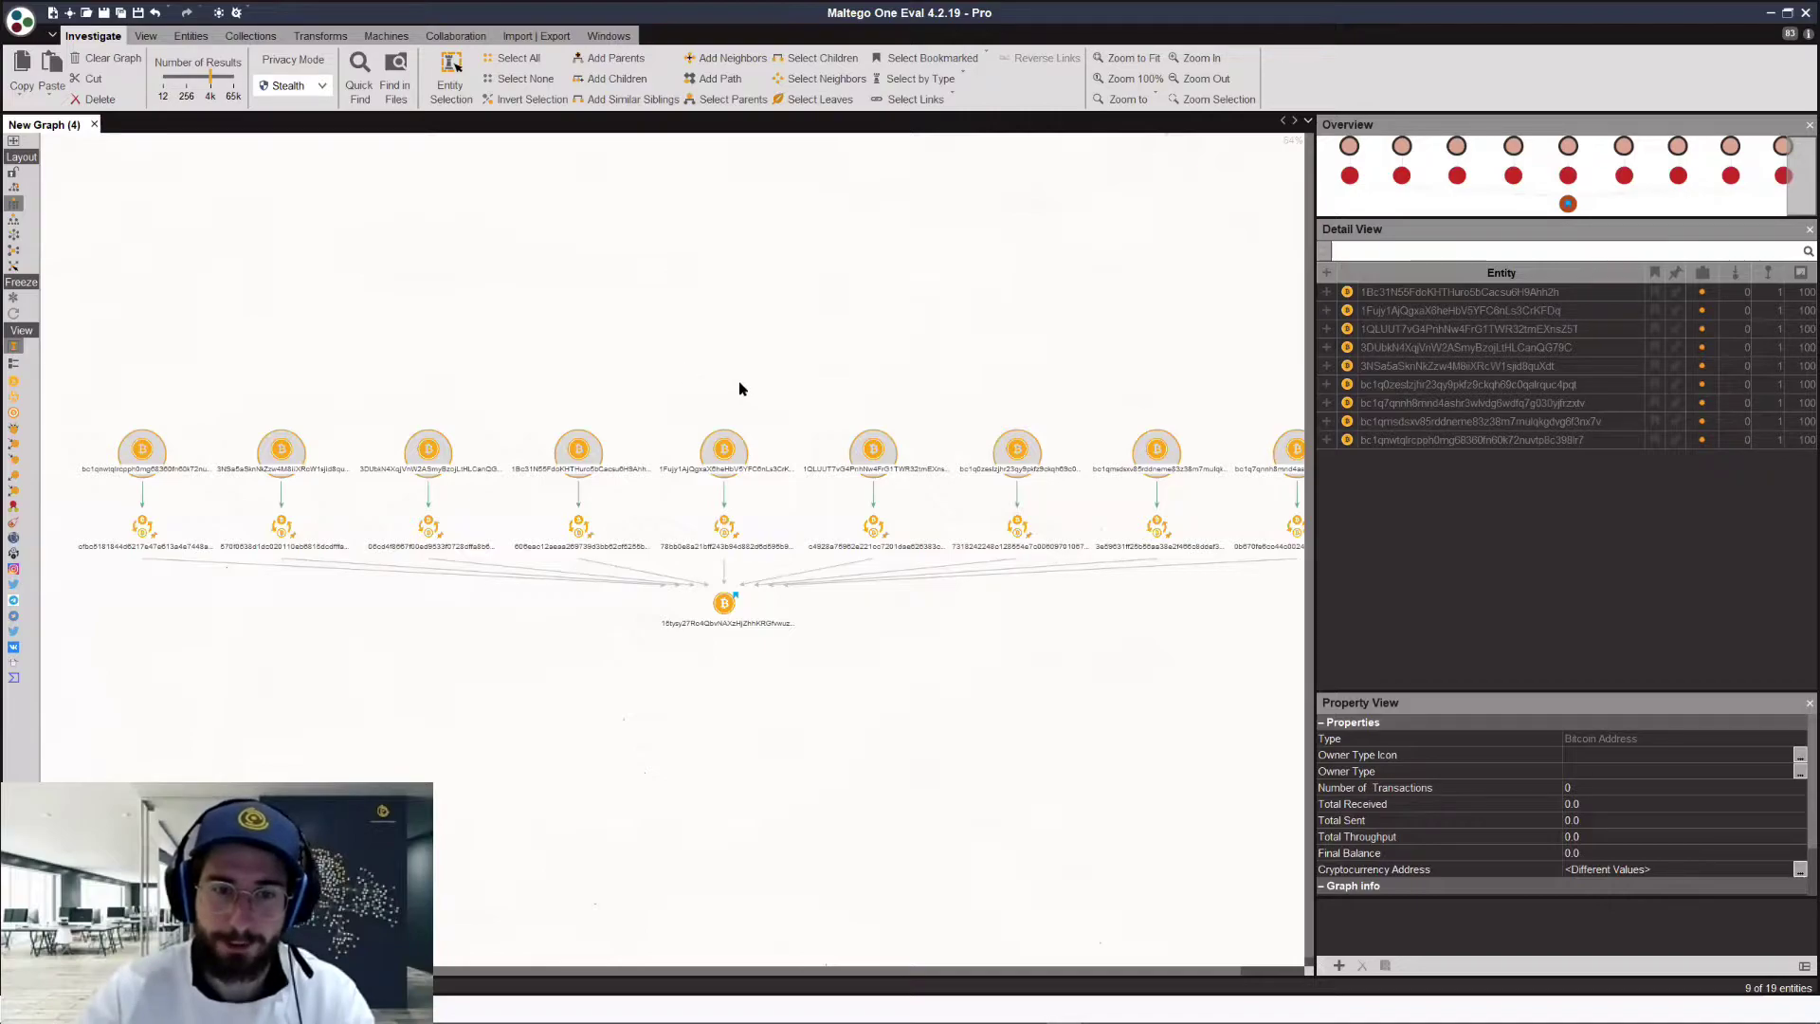
scroll(708, 389, "down", 1)
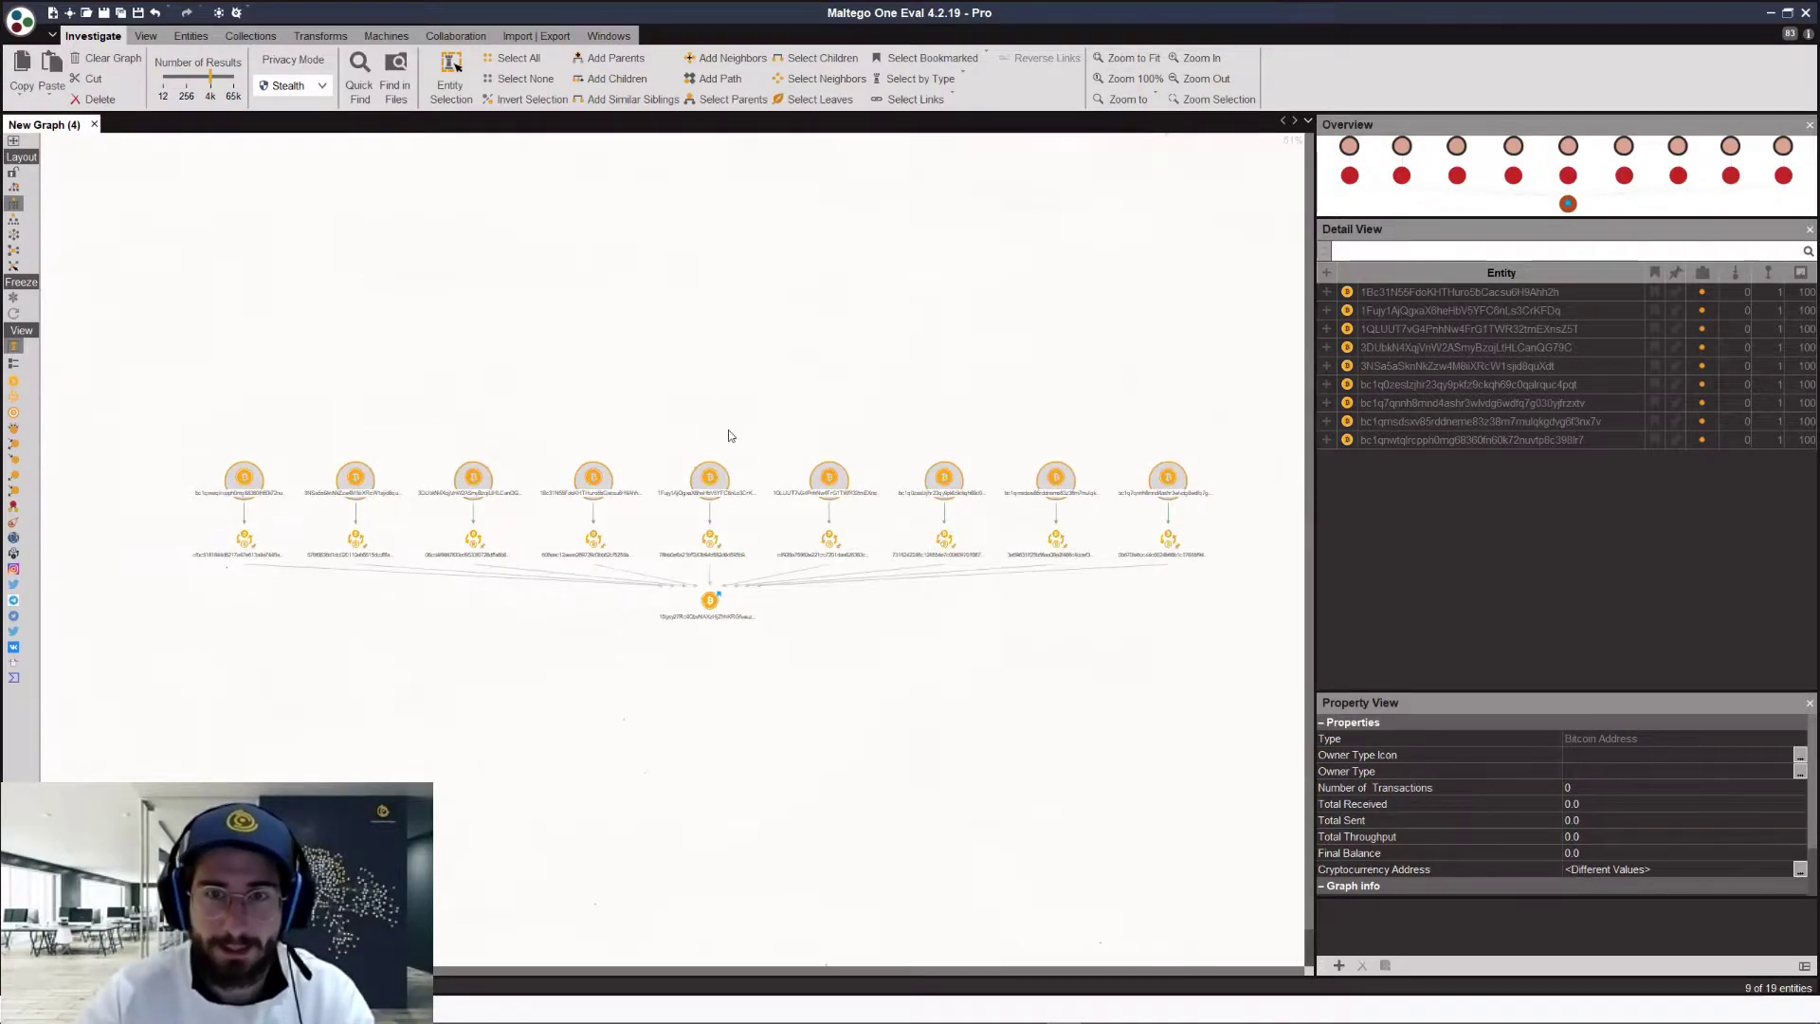
scroll(679, 437, "up", 1)
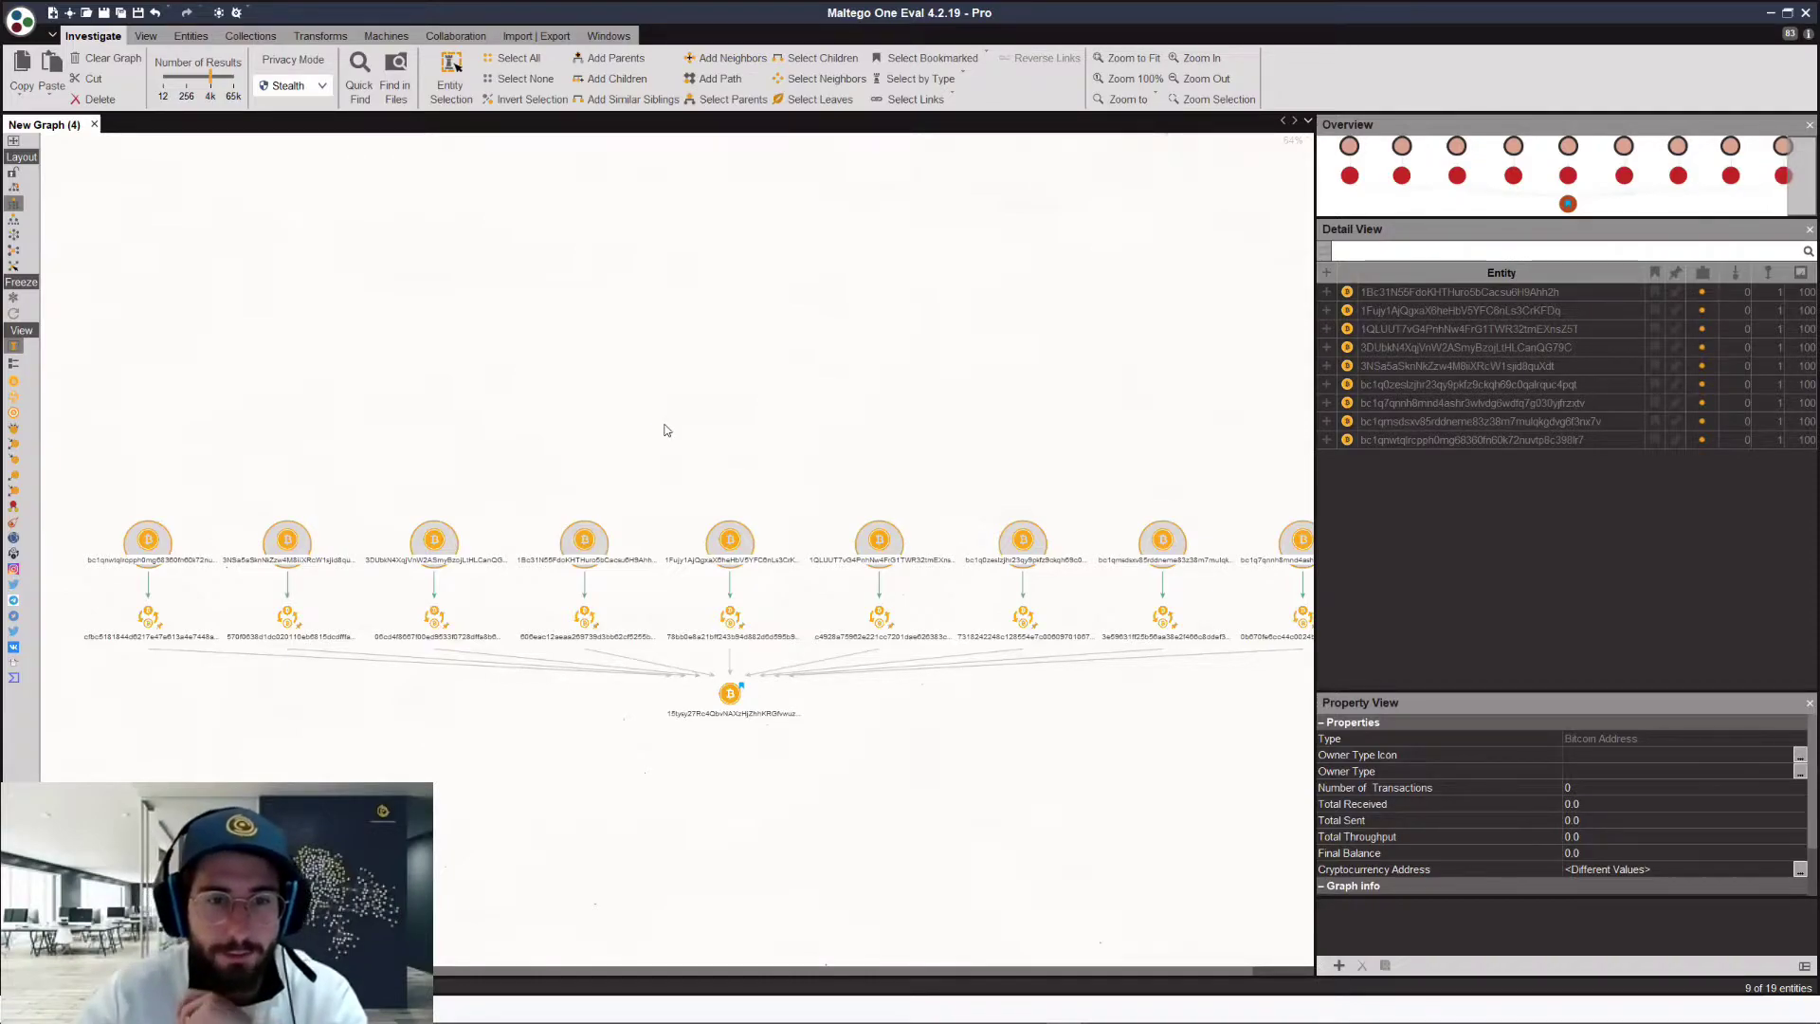
right_click(664, 424)
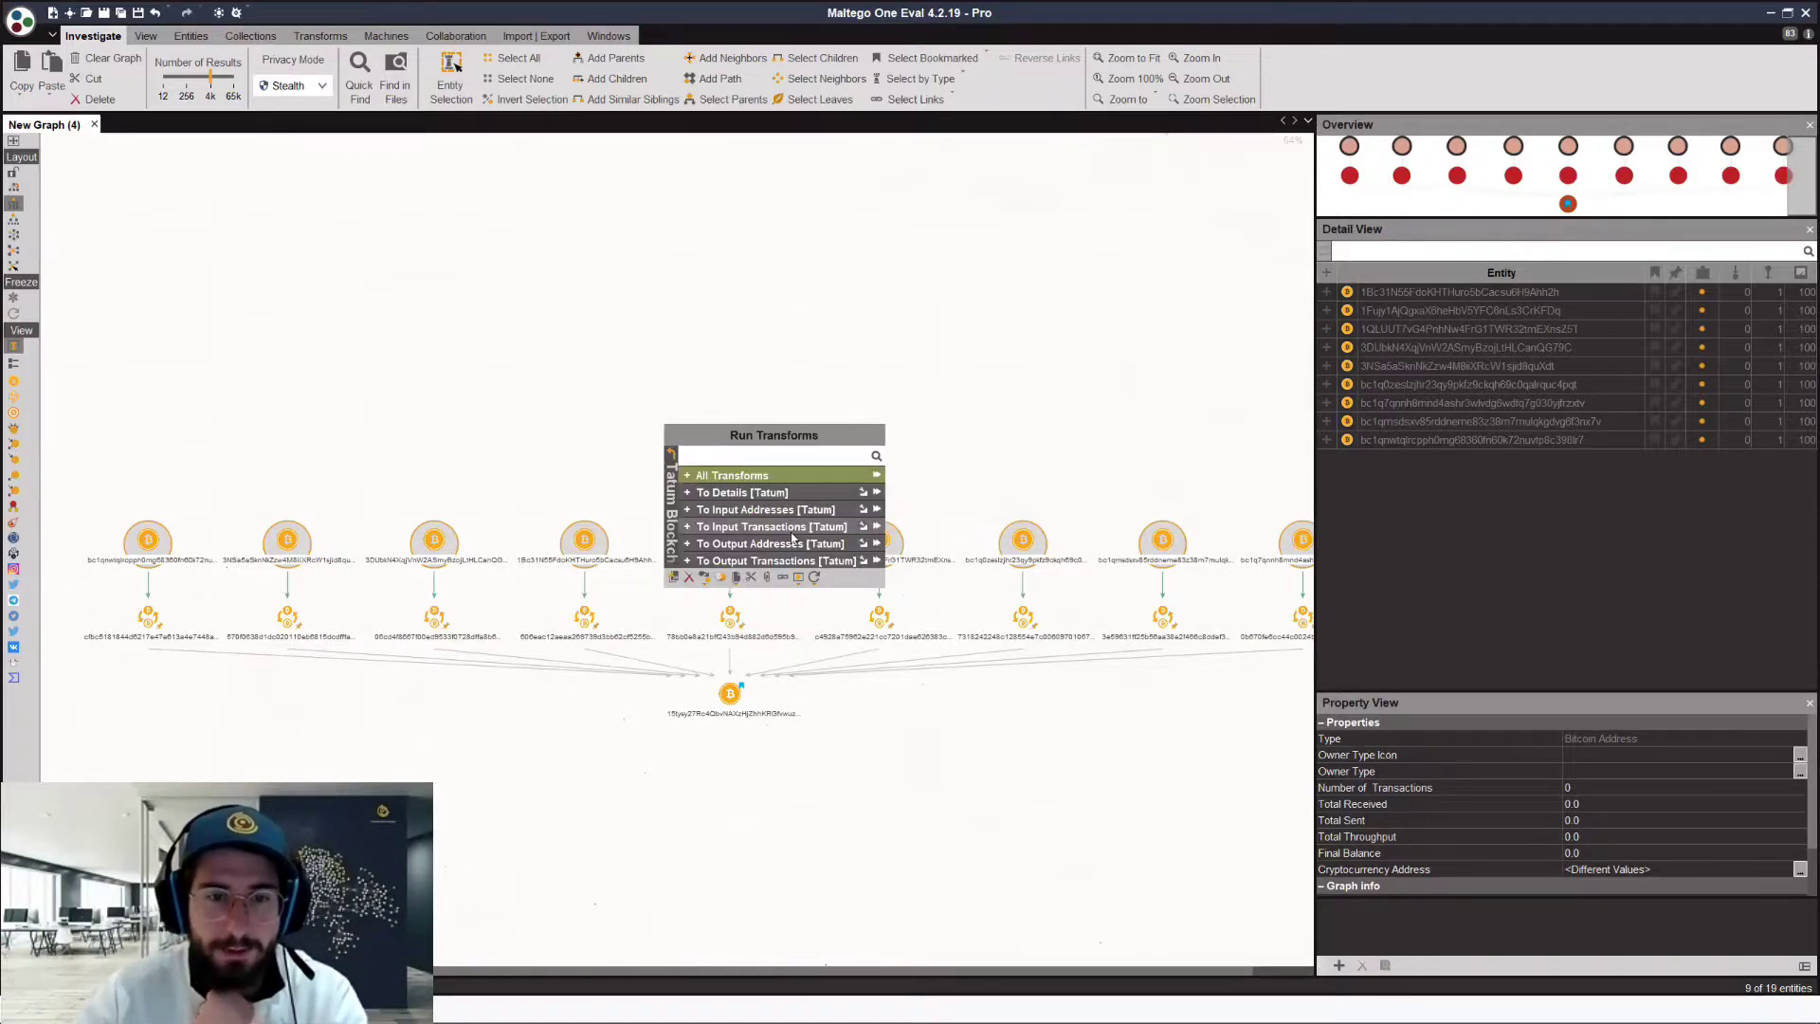
left_click(793, 525)
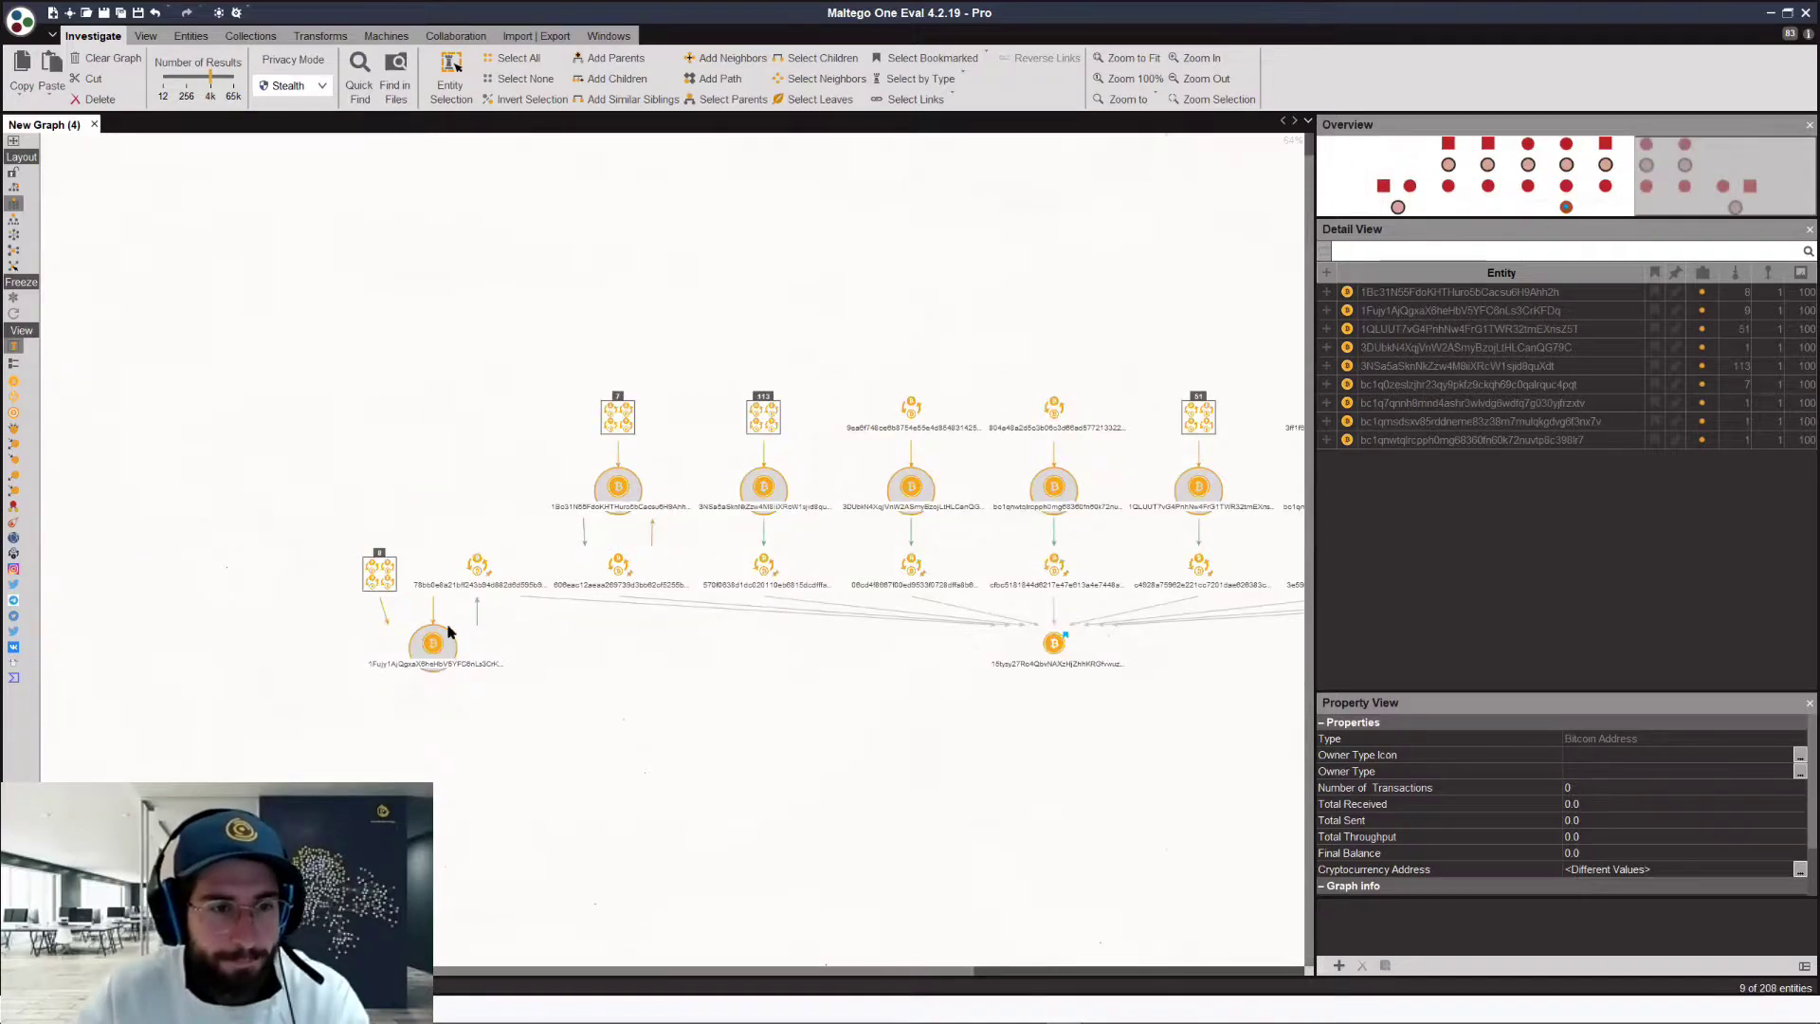
Step: Move the 8-transaction cluster, lone bc1q address and 6-transaction cluster into line with the graph
left_click(439, 650)
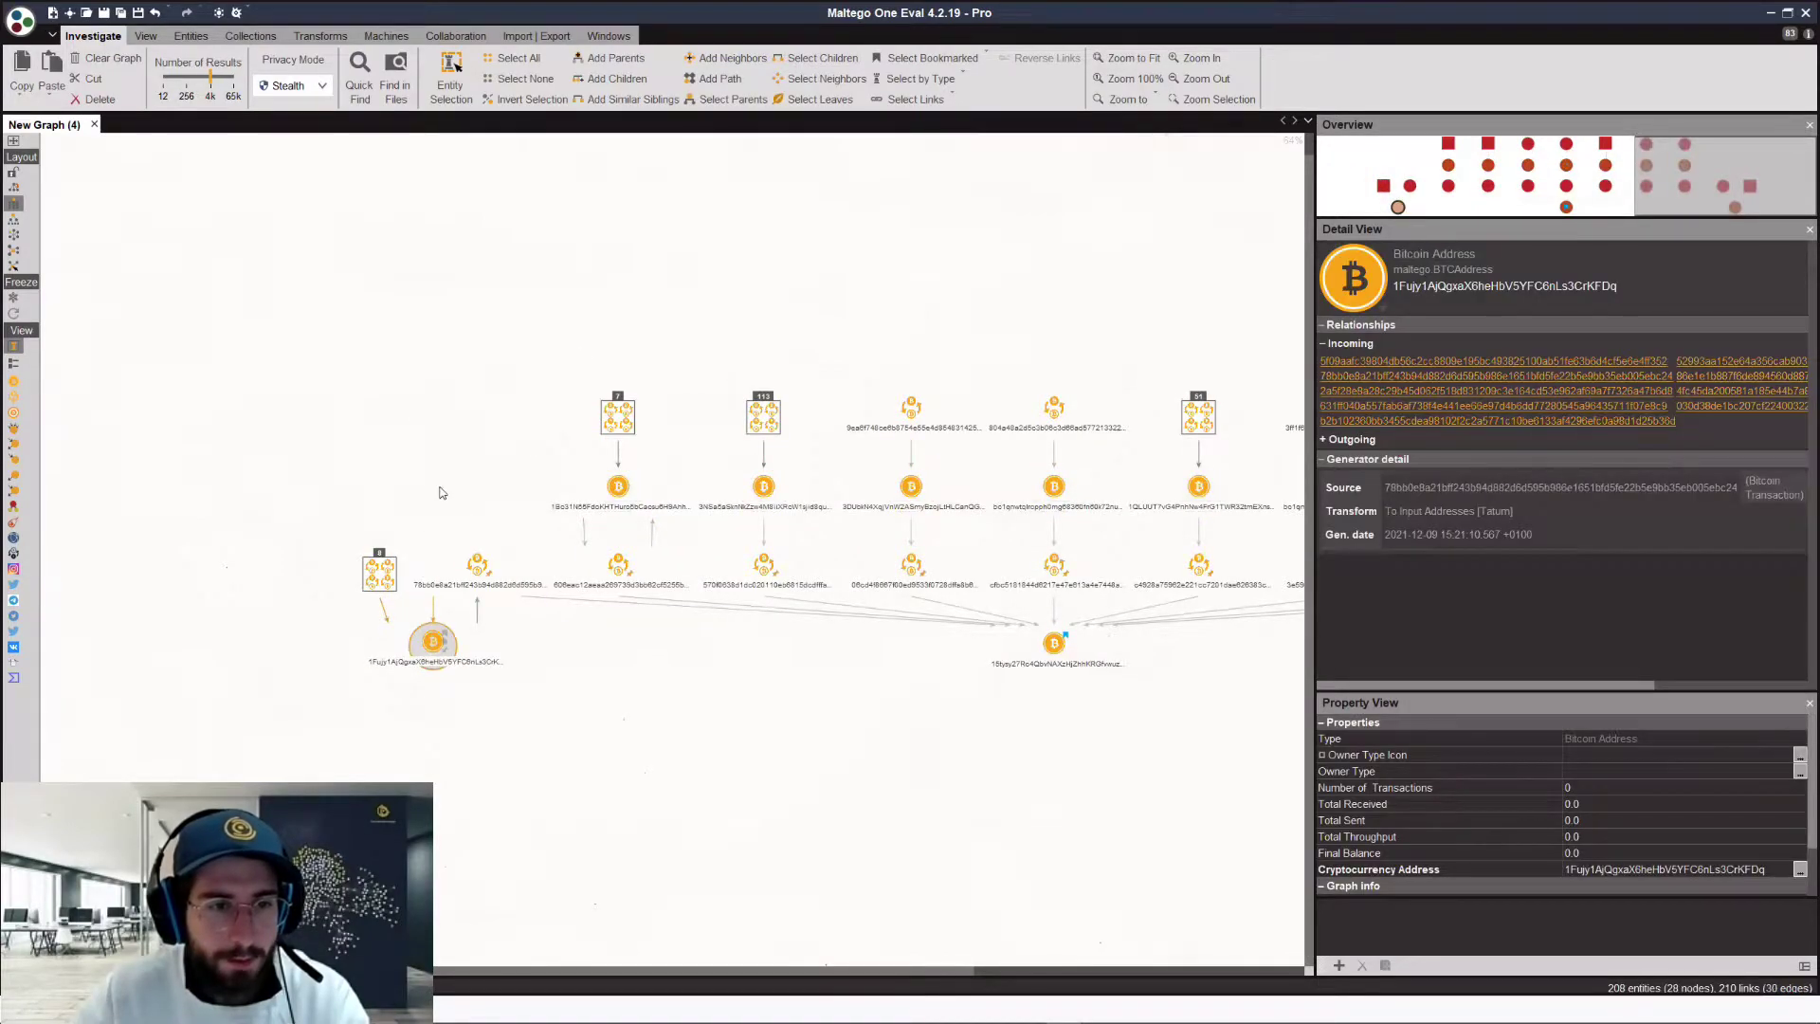
left_click_drag(379, 573, 360, 448)
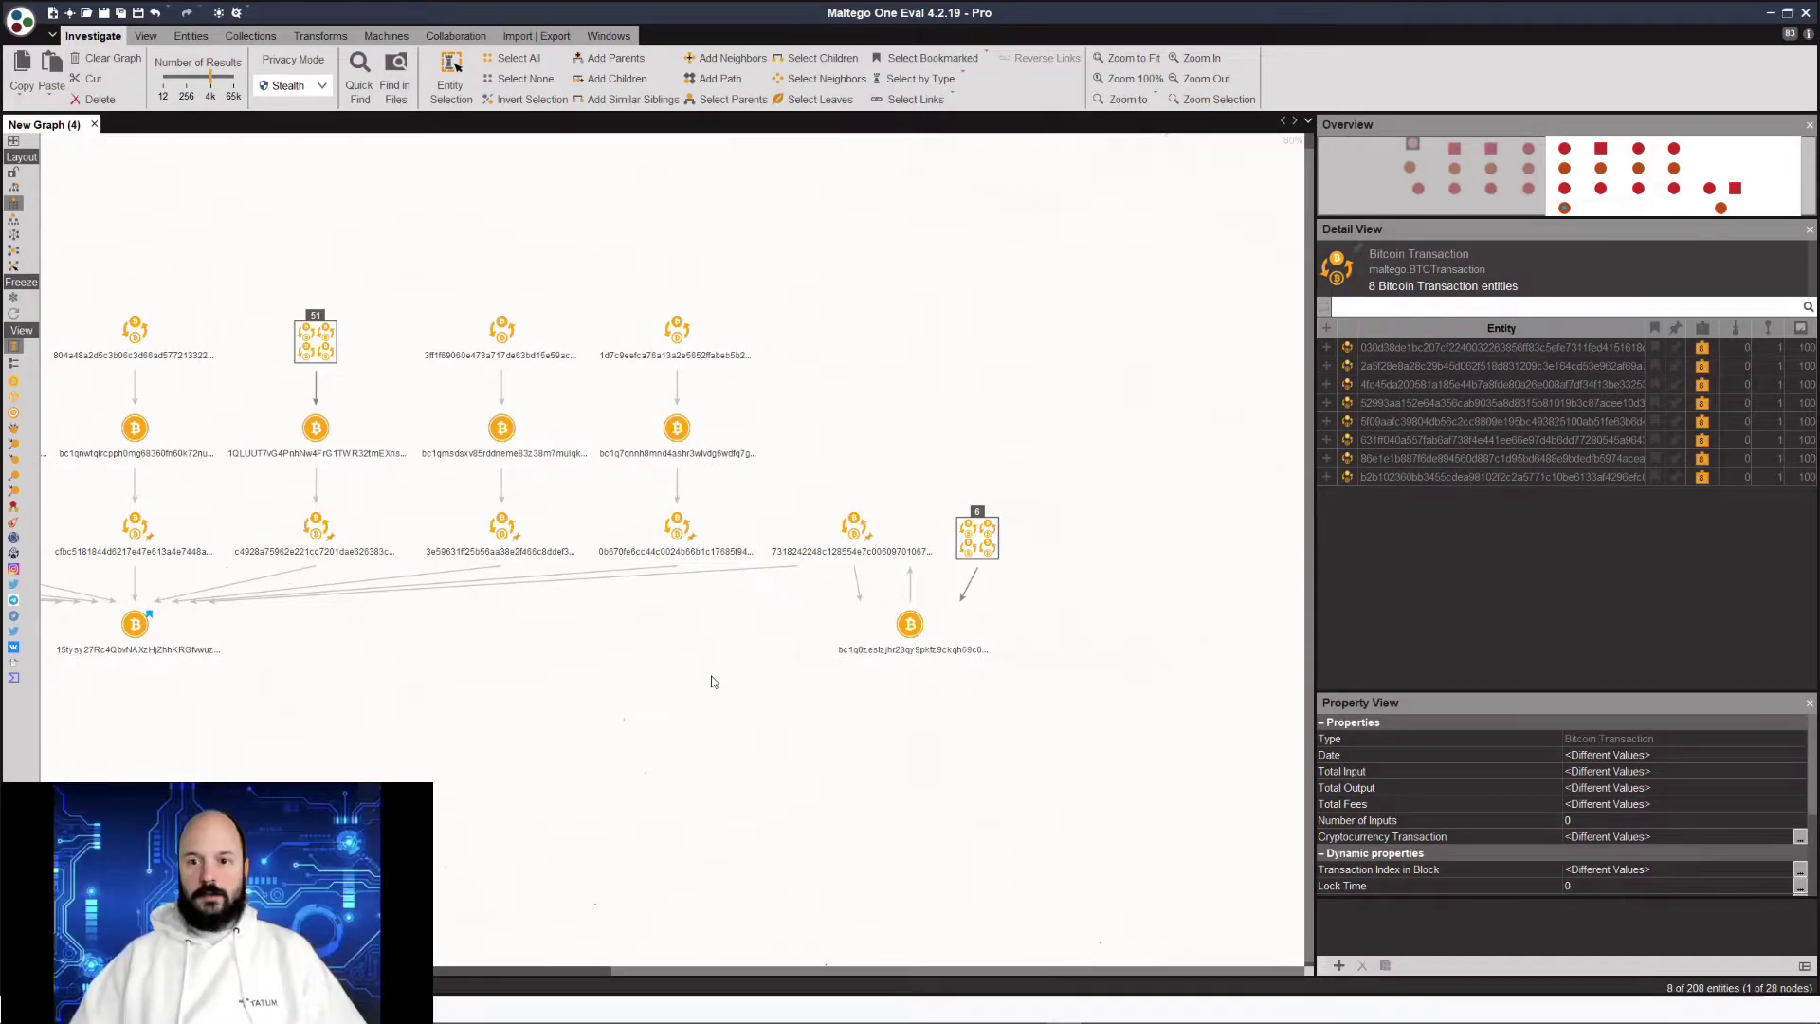
left_click(912, 622)
left_click_drag(889, 427, 893, 423)
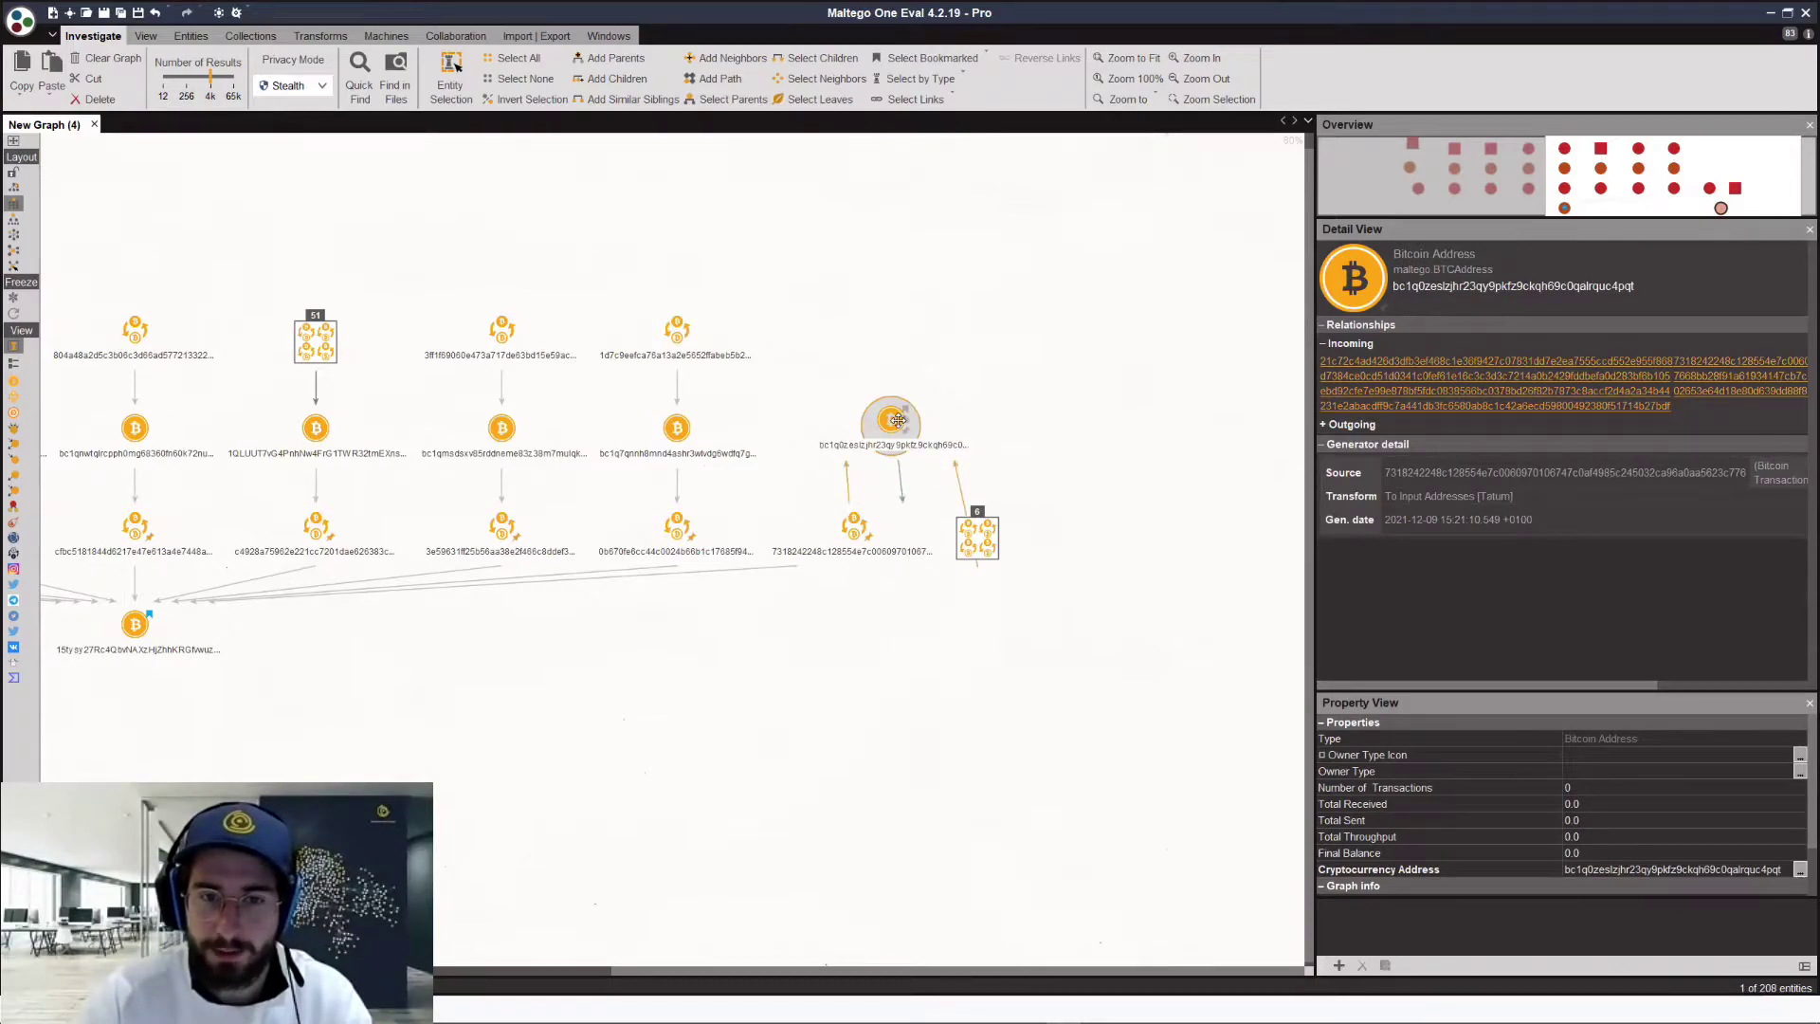
left_click_drag(996, 535, 996, 351)
left_click(773, 627)
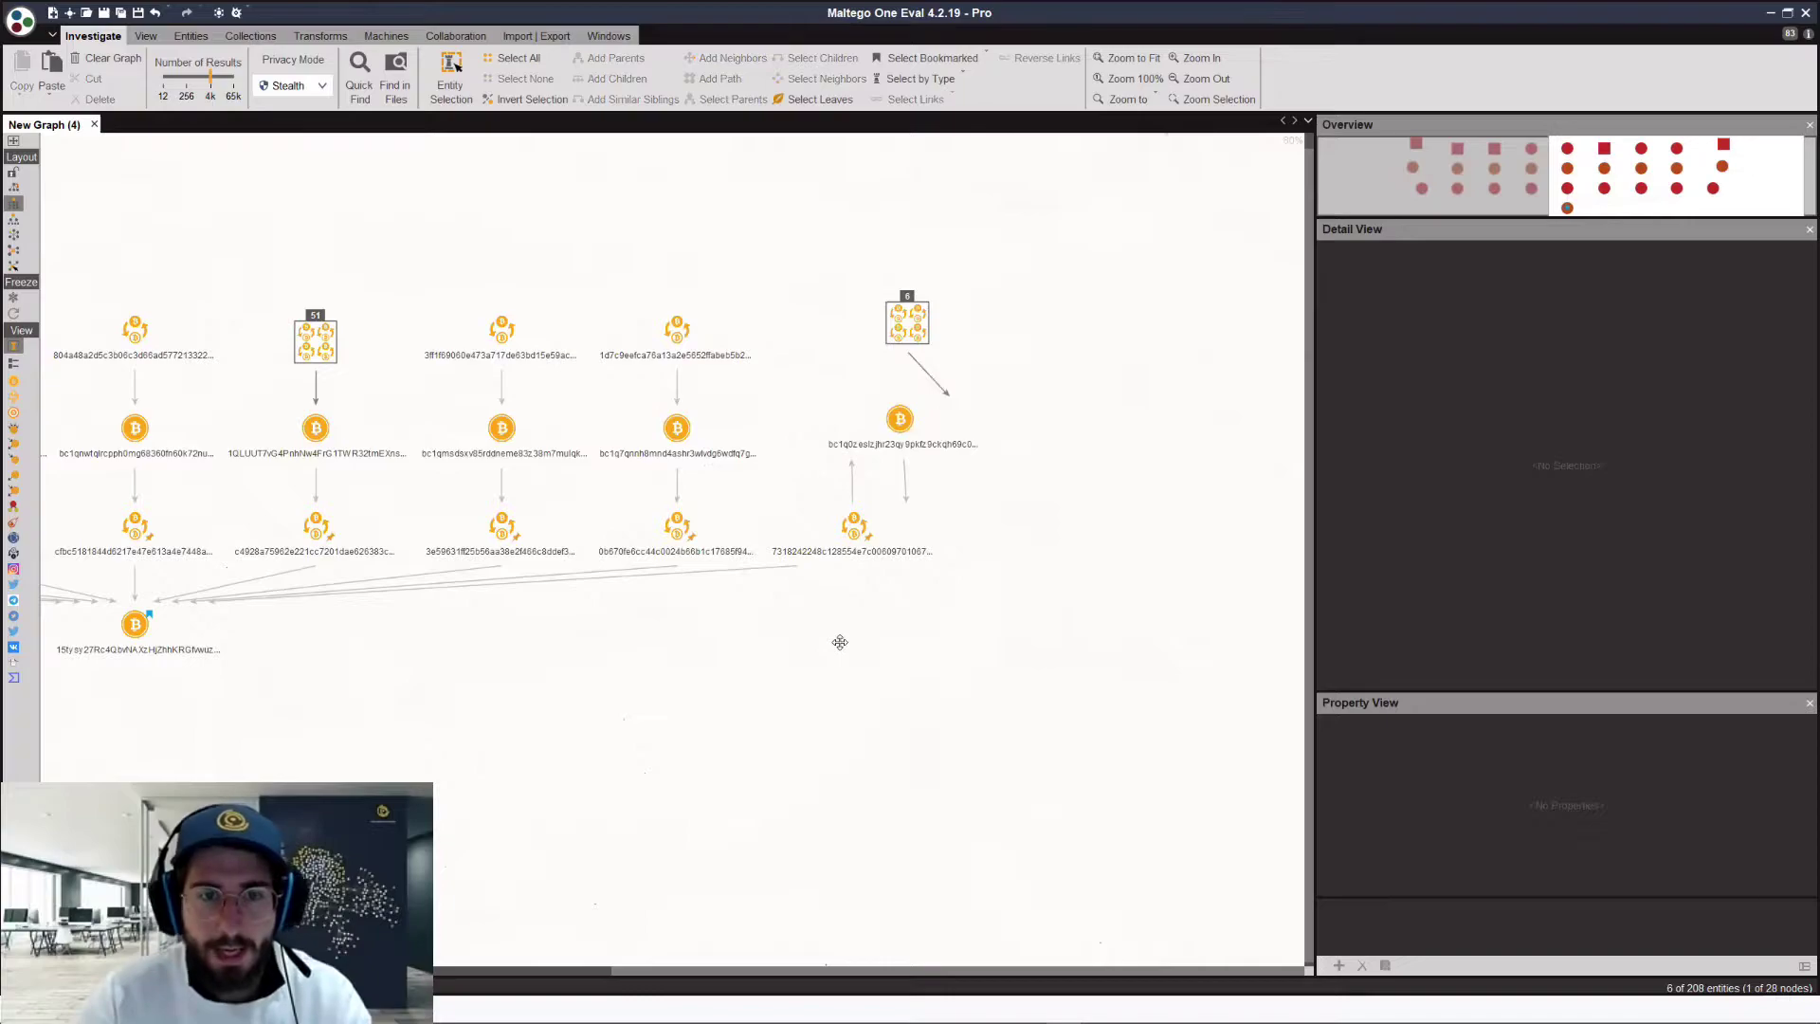
left_click_drag(740, 661, 611, 665)
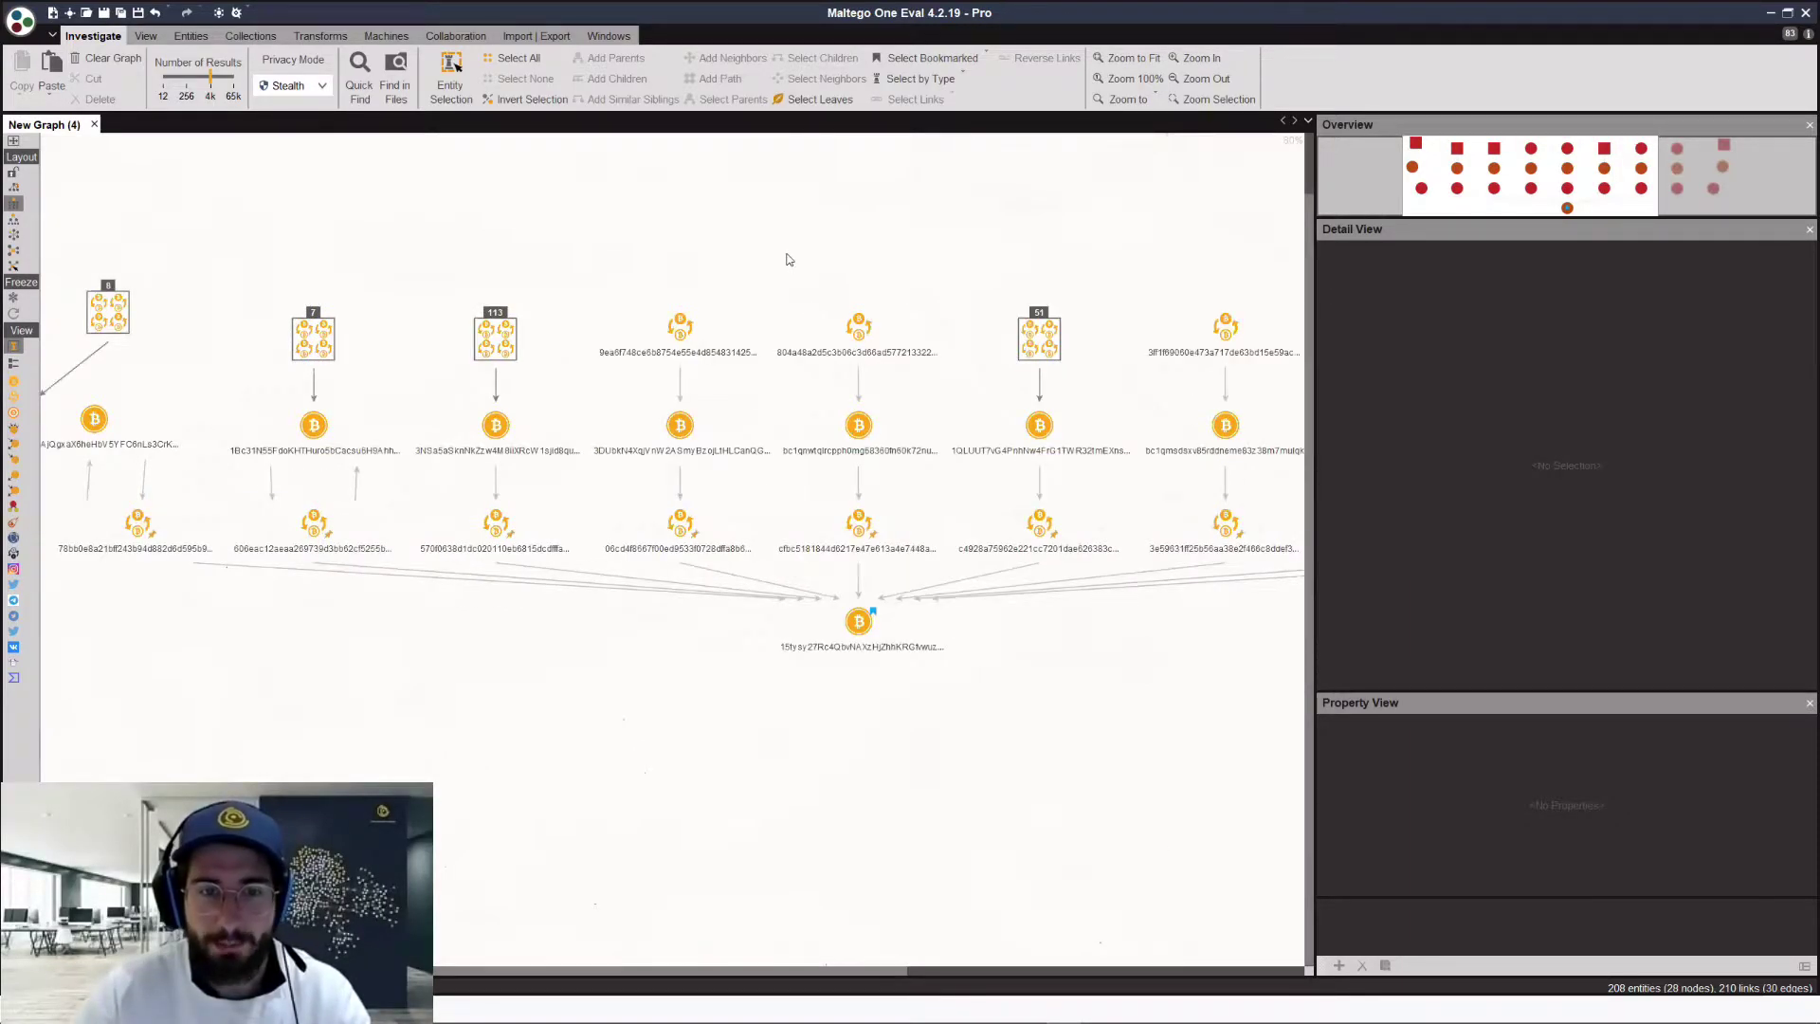
scroll(786, 259, "up", 1)
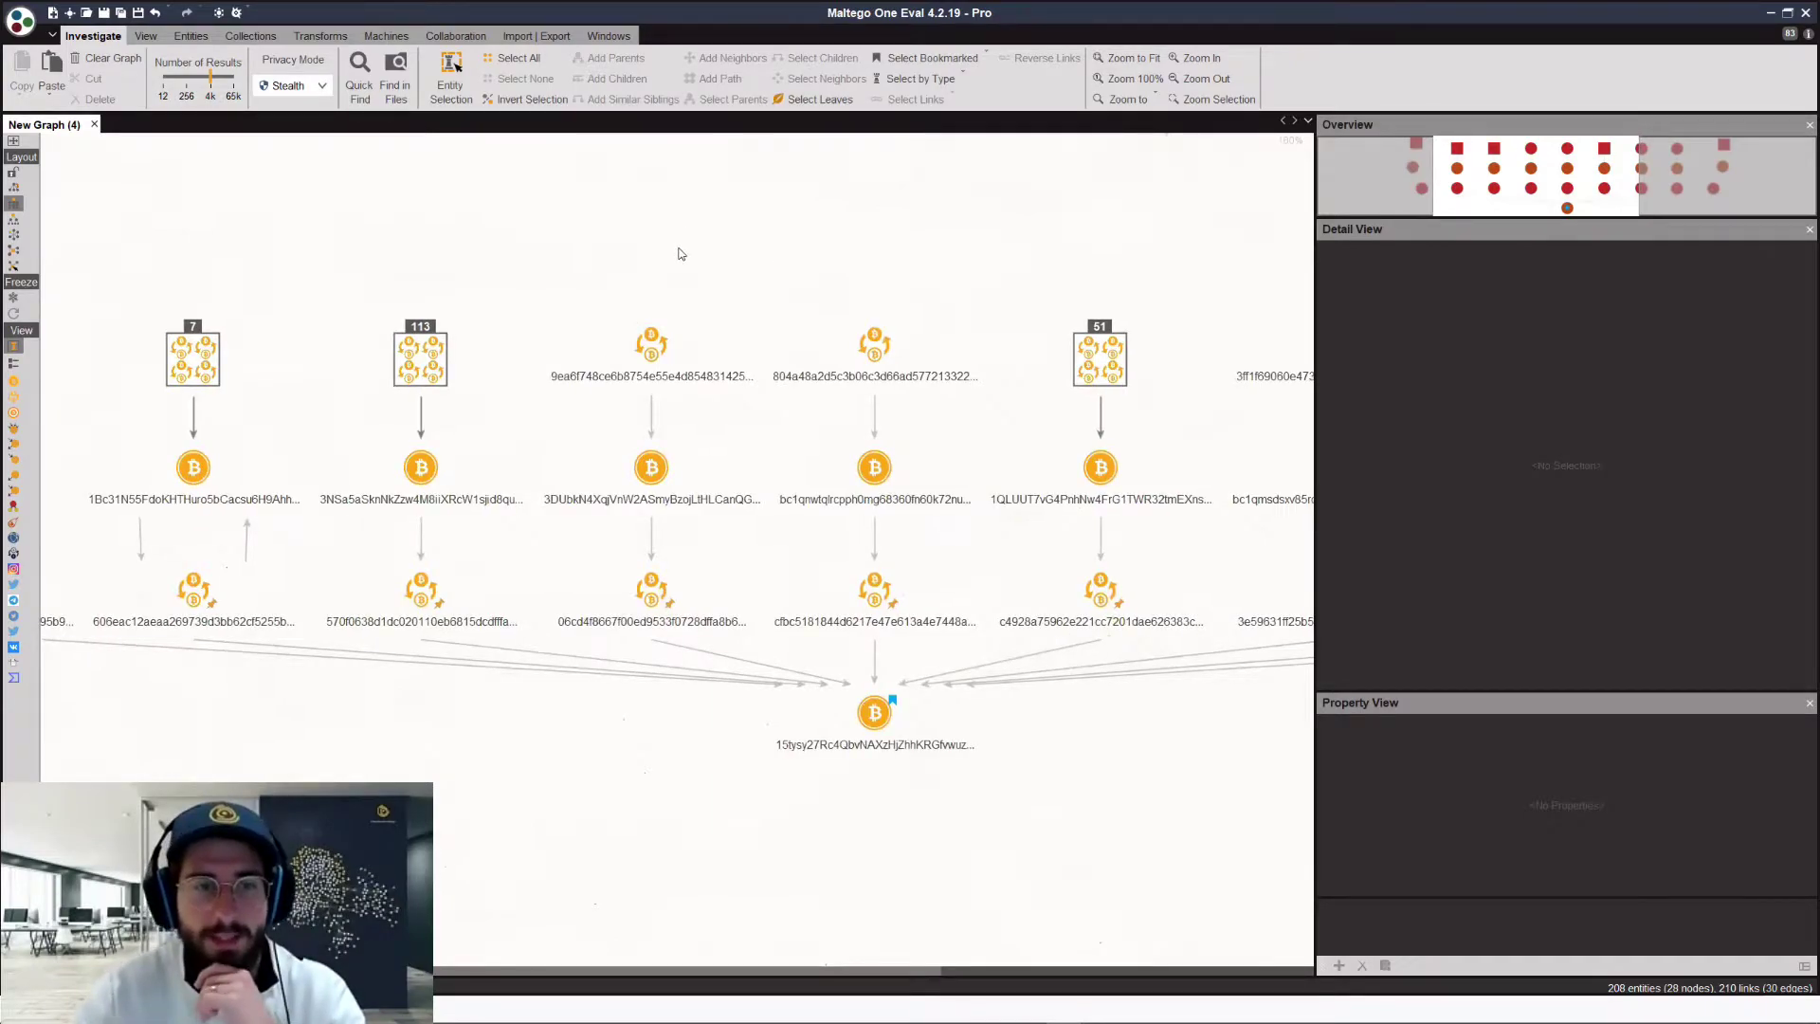
left_click(547, 439)
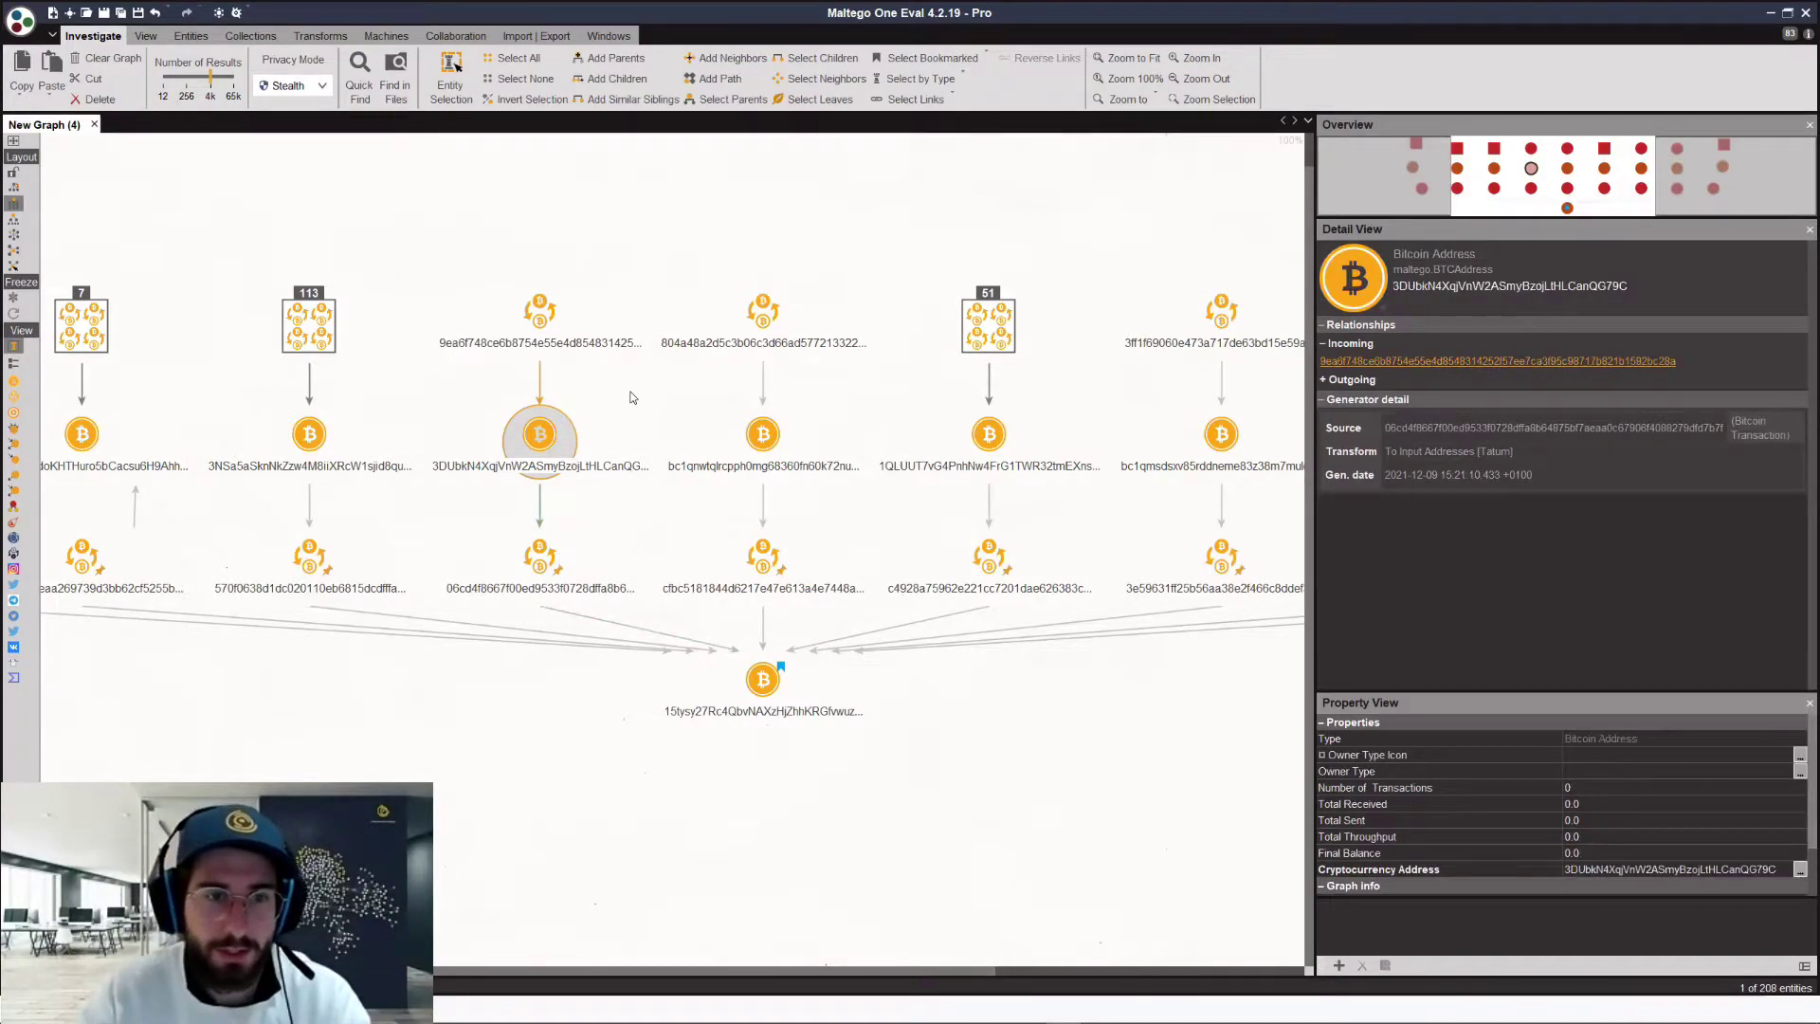
left_click(633, 397)
left_click(542, 560)
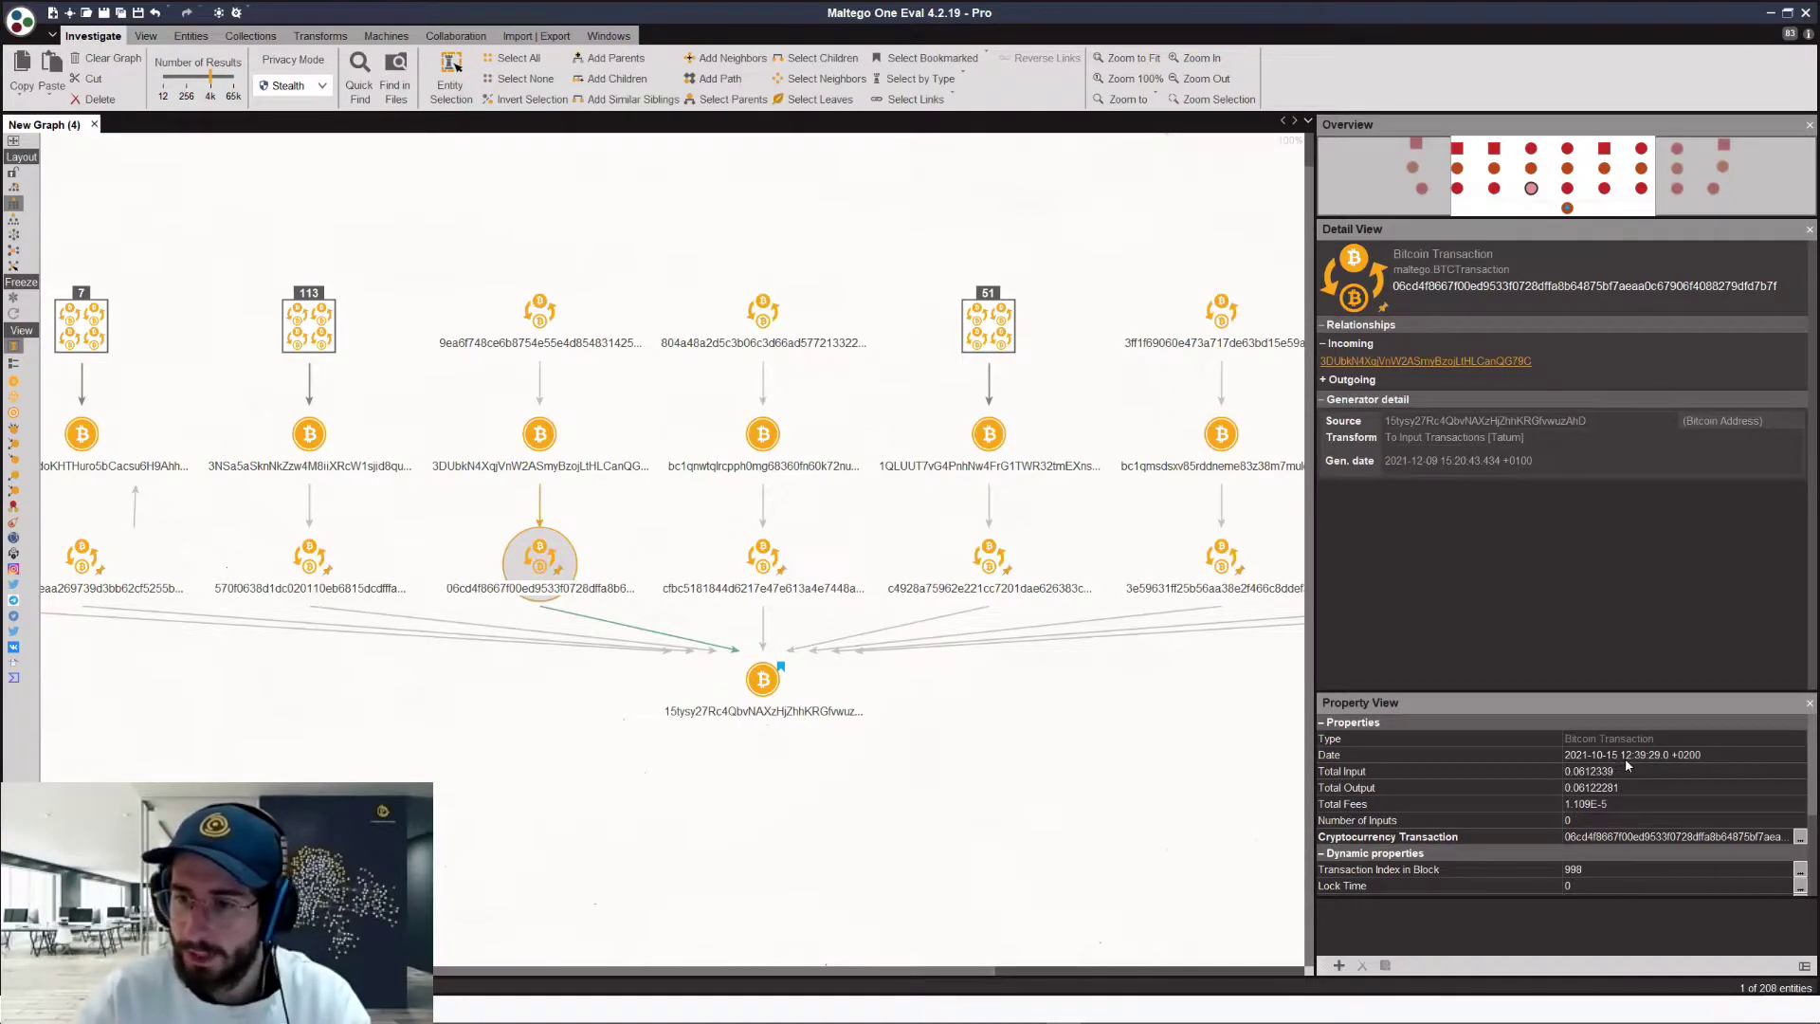
left_click(540, 310)
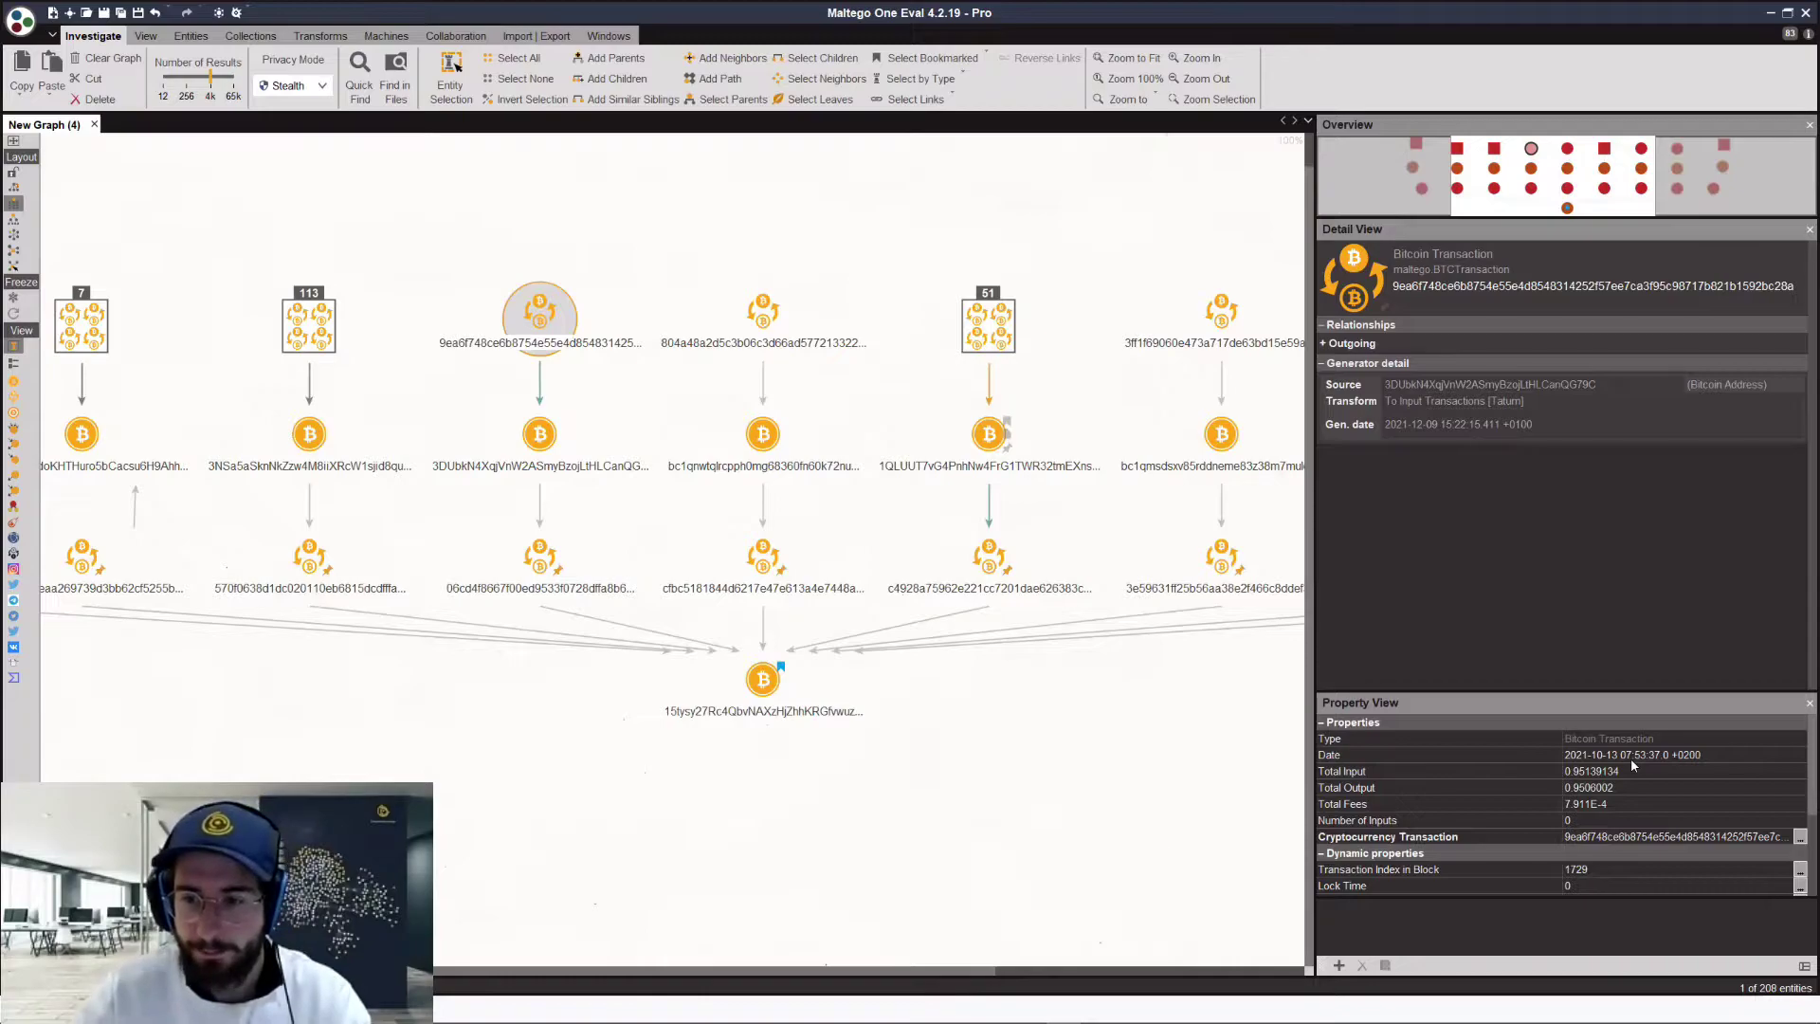
left_click(540, 557)
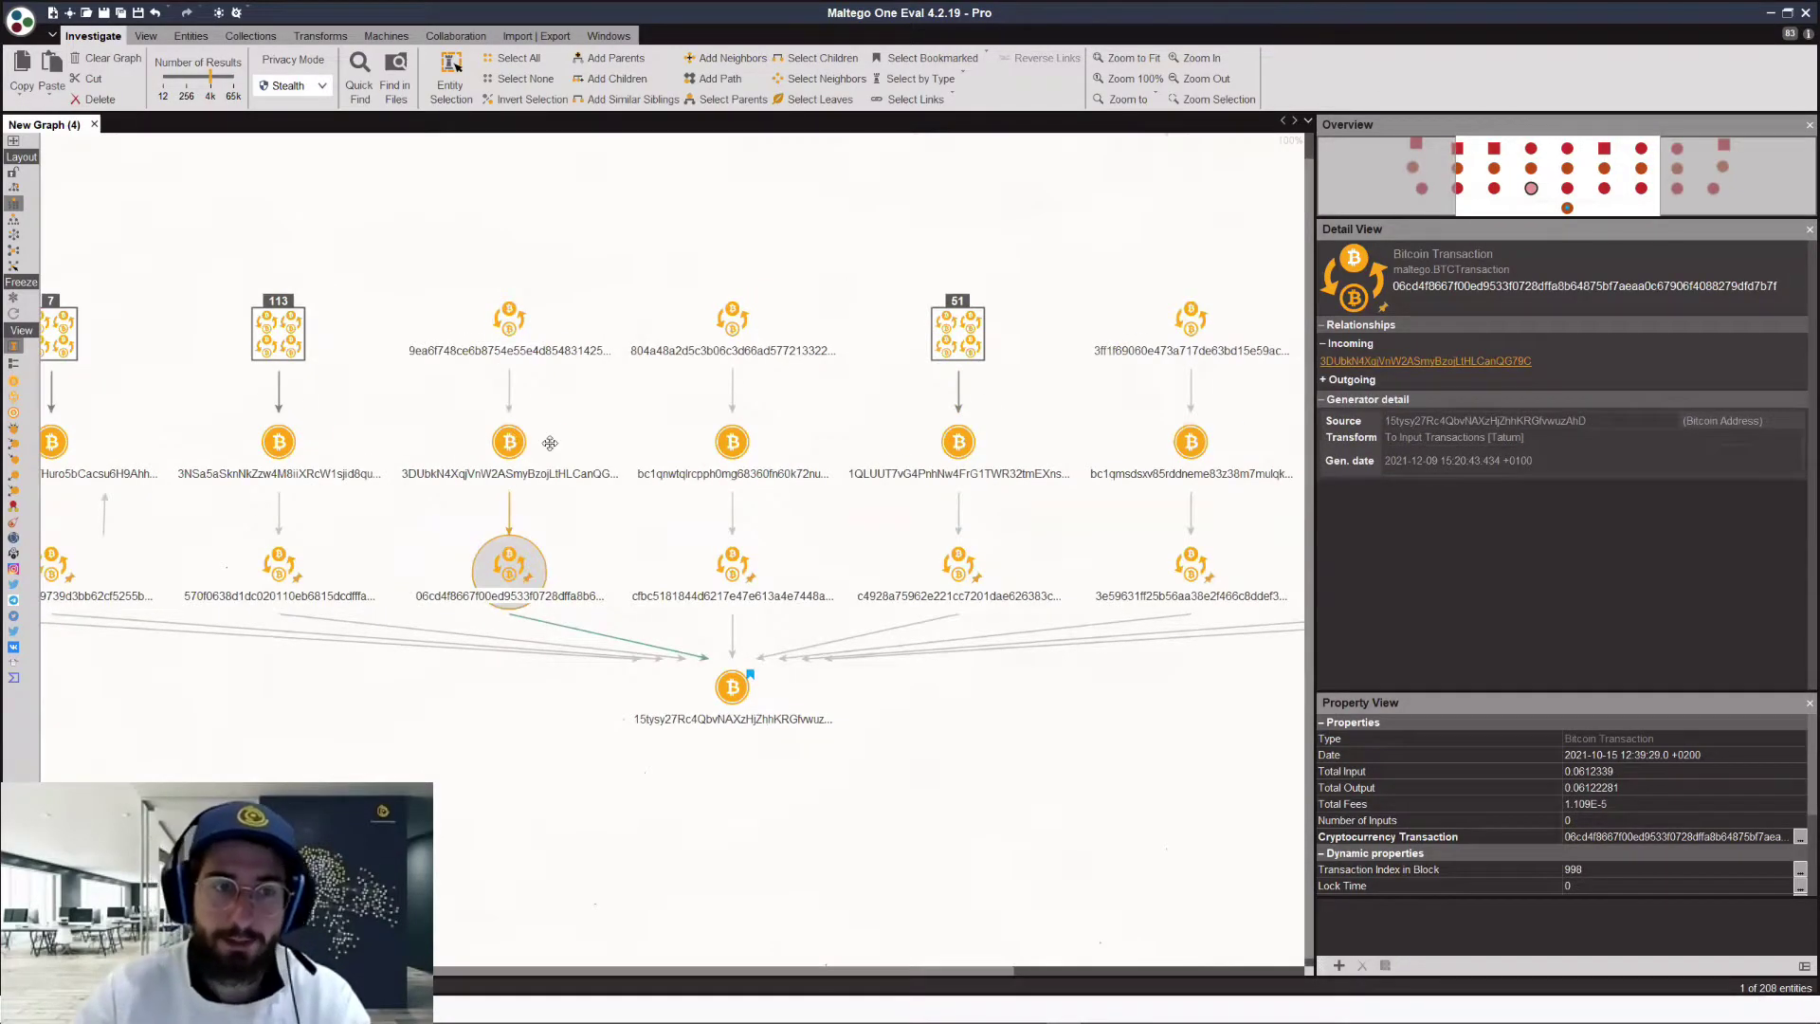
left_click(511, 439)
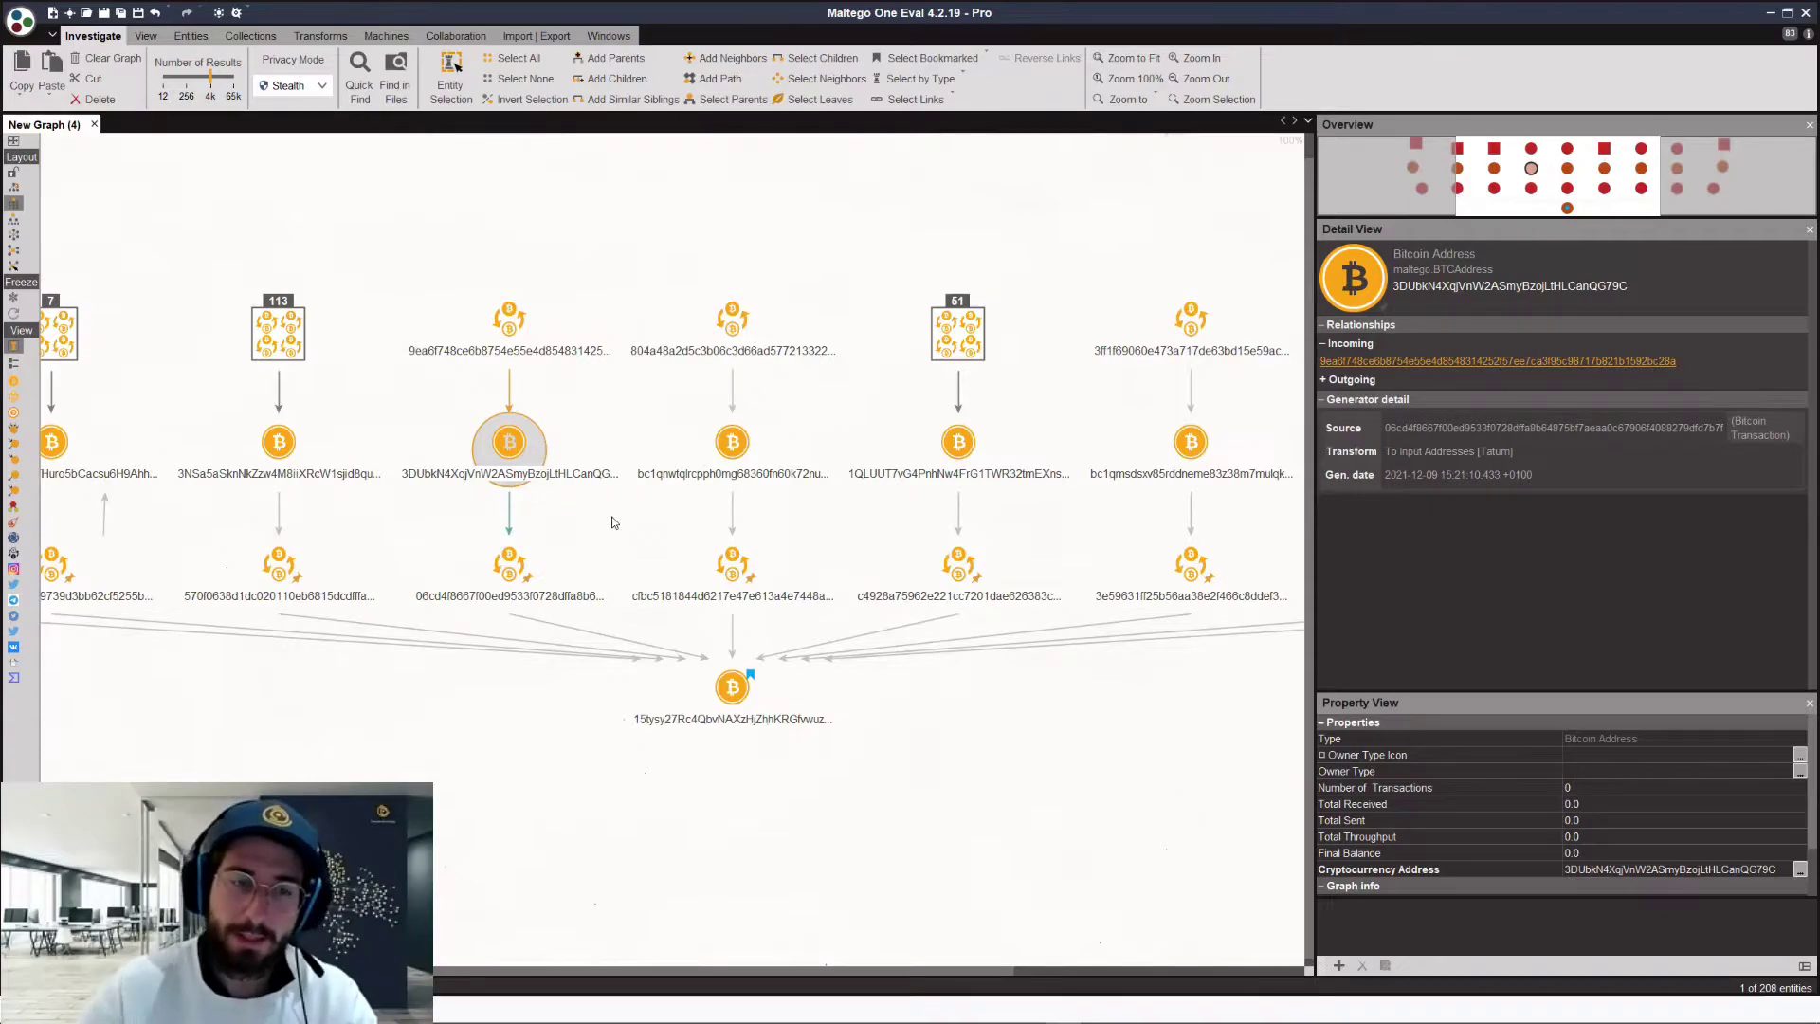
left_click(512, 444, "ctrl")
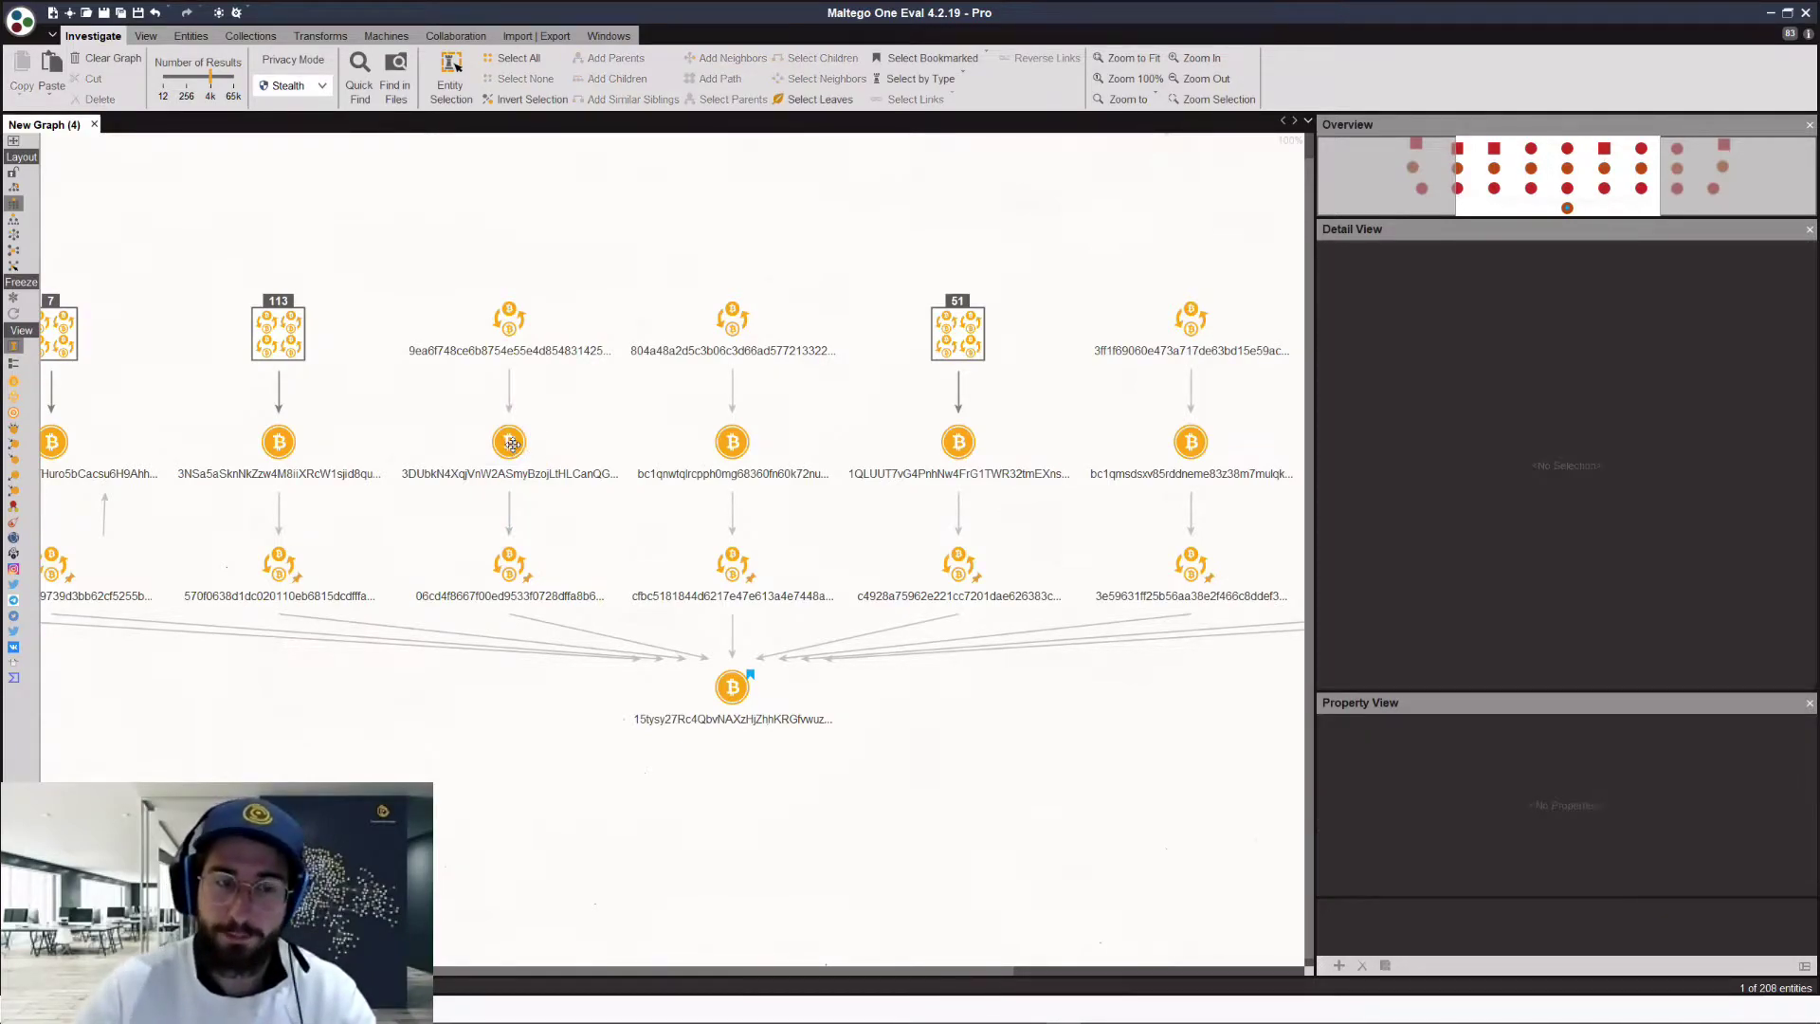
left_click(512, 444)
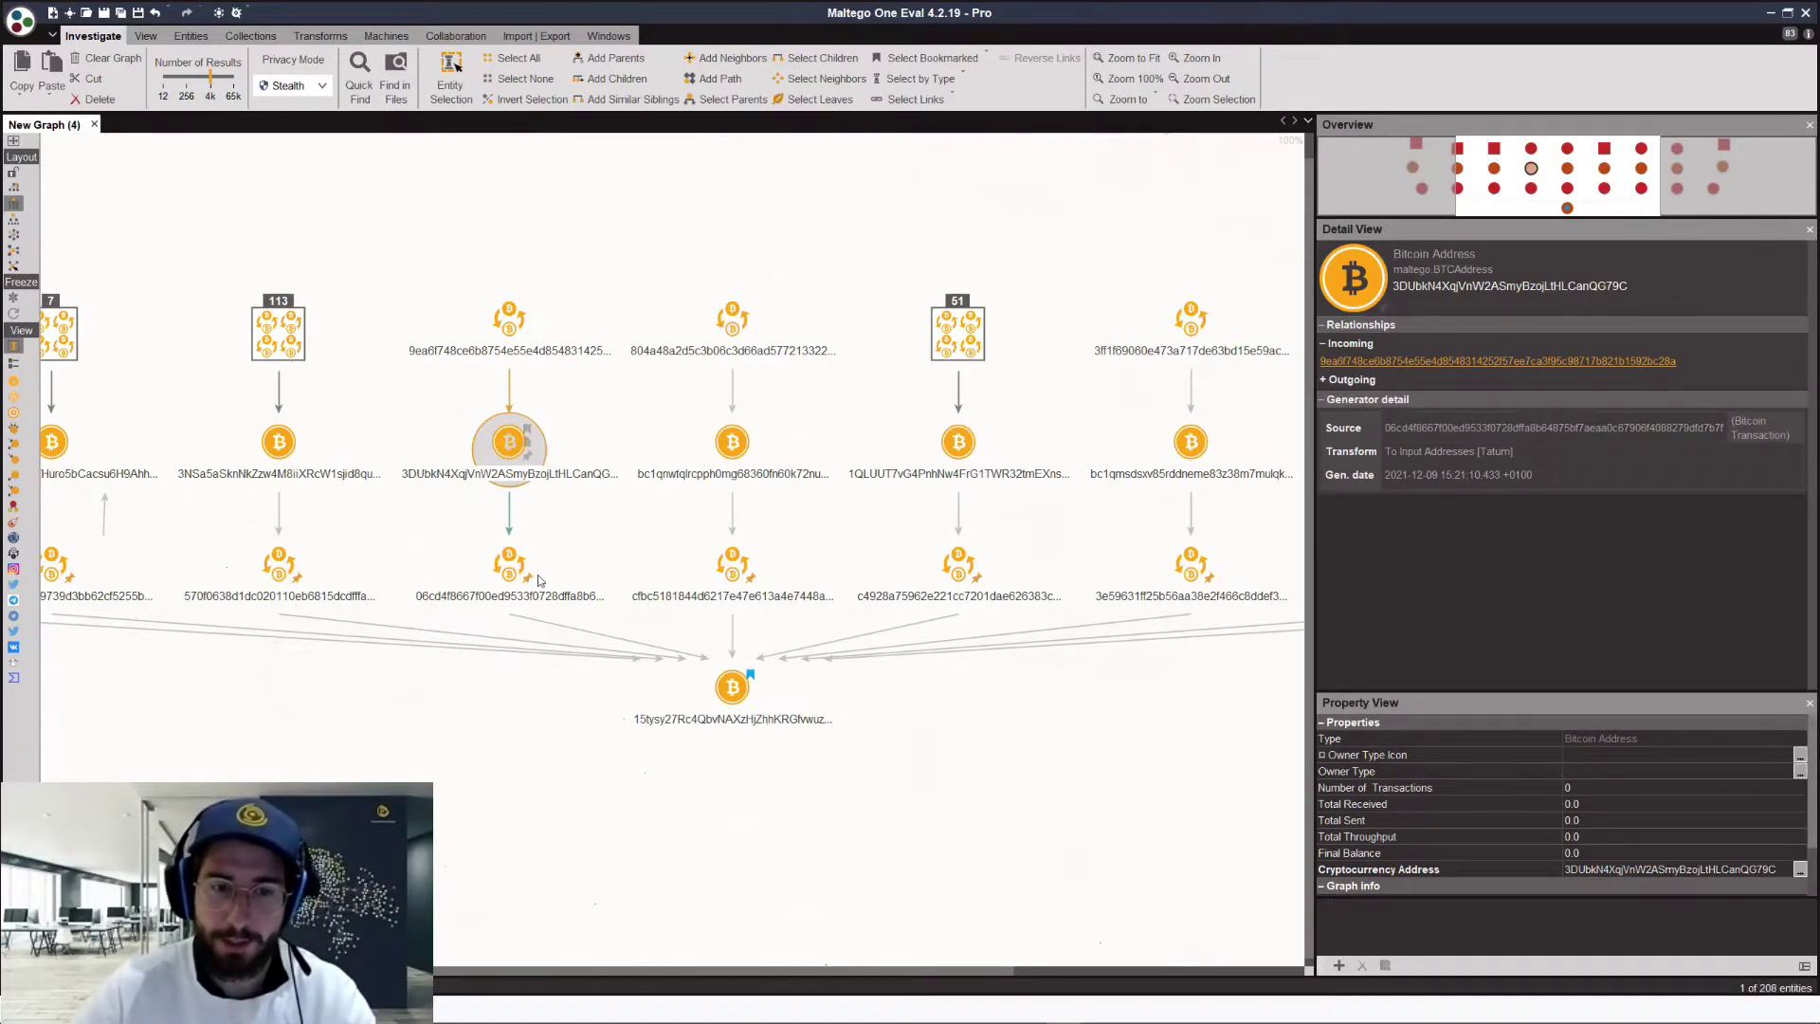
Step: Compare the target address's incoming transactions with the top transactions of each column
left_click(721, 685)
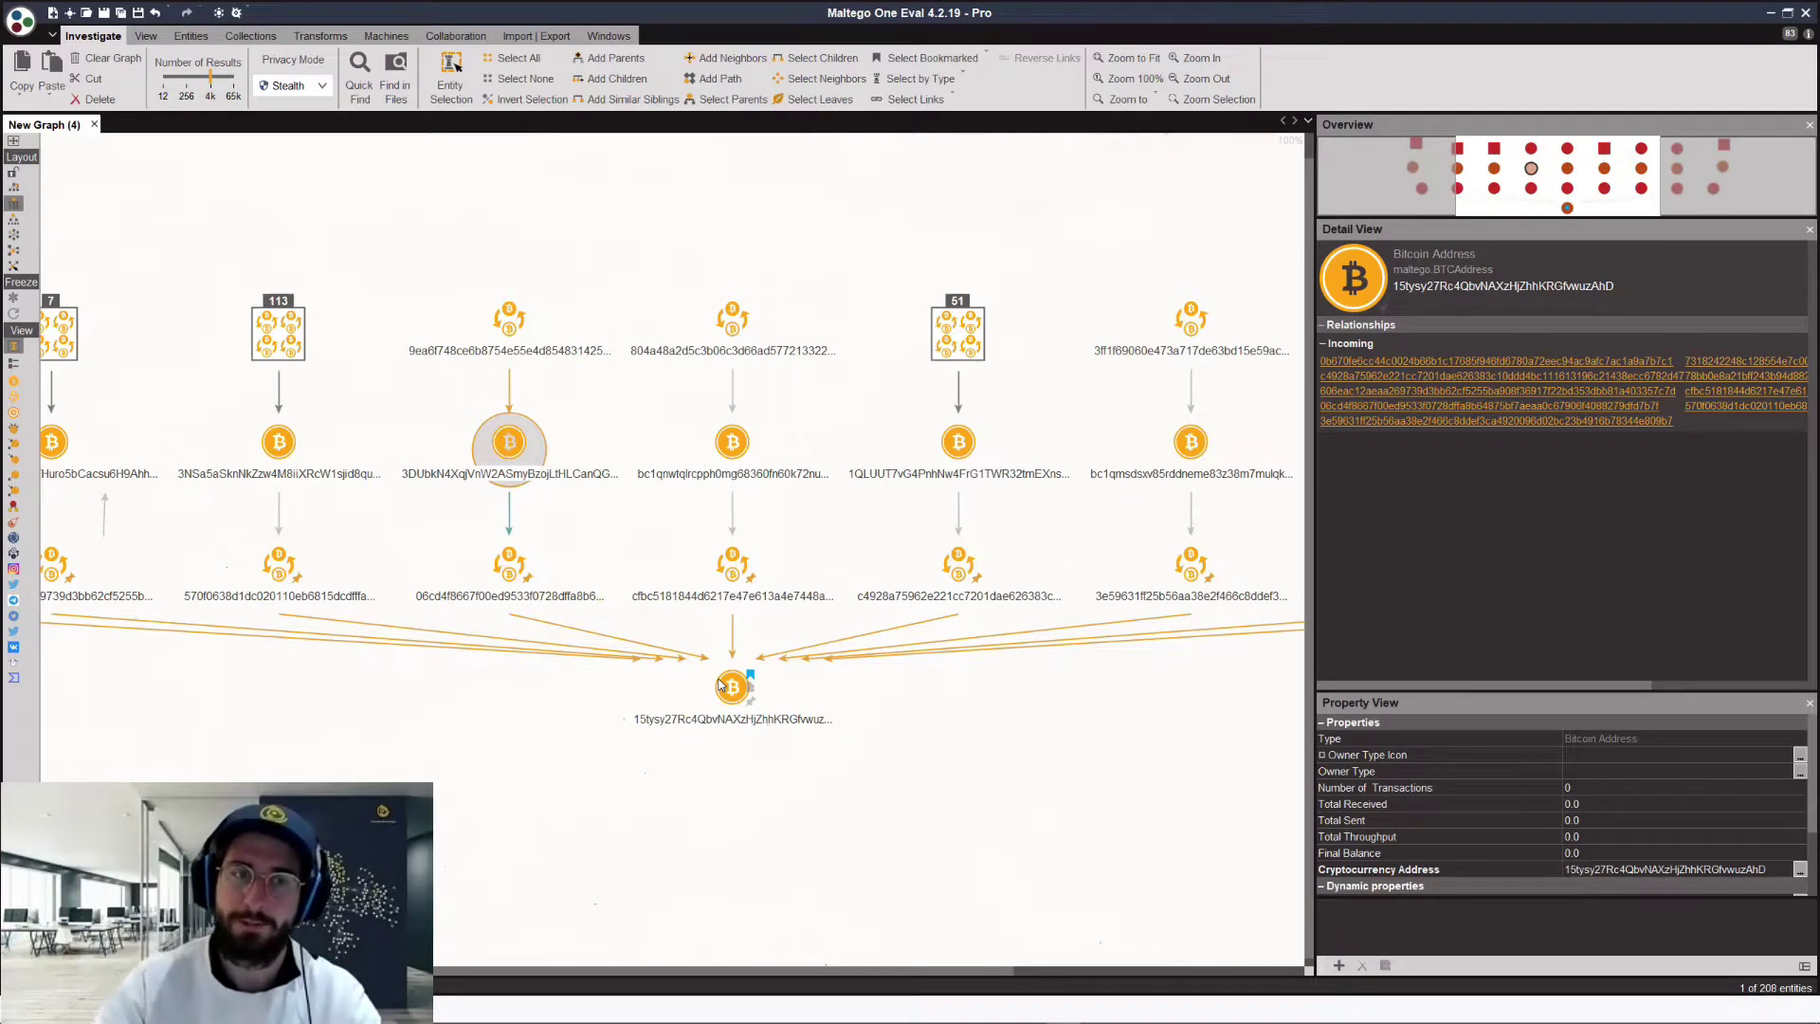
left_click(508, 323)
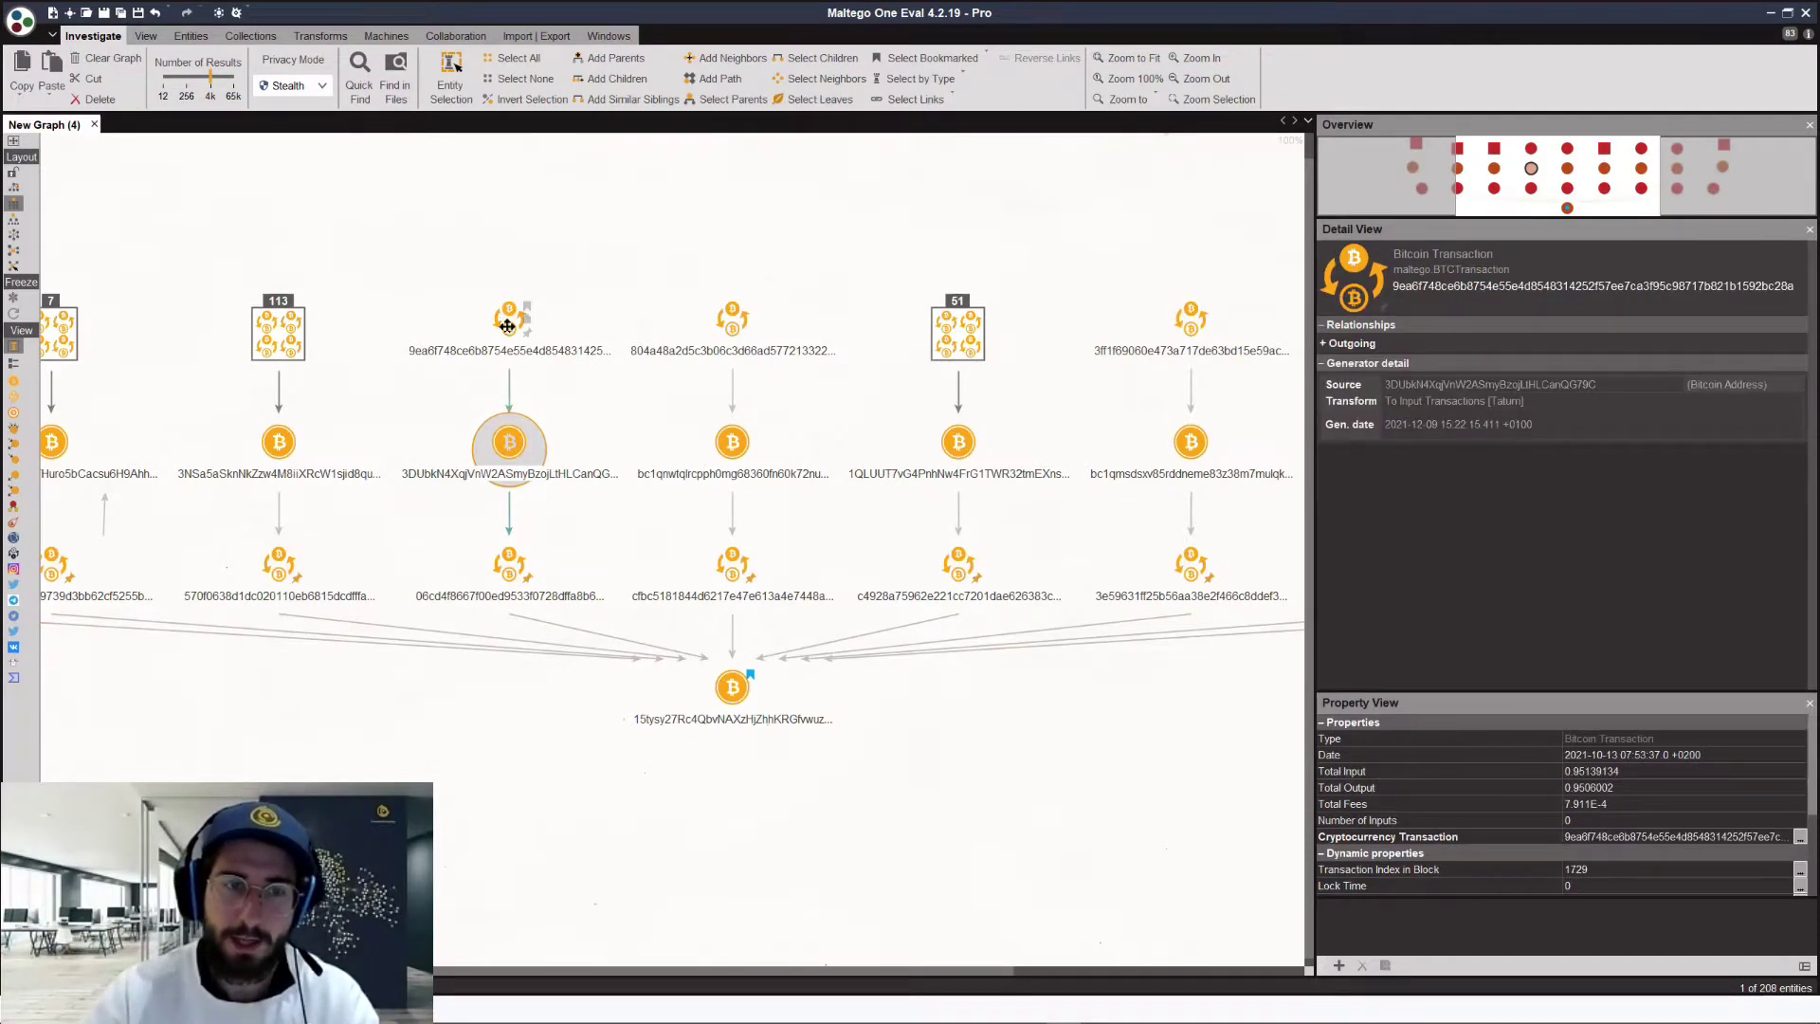
left_click(633, 556)
left_click(630, 522)
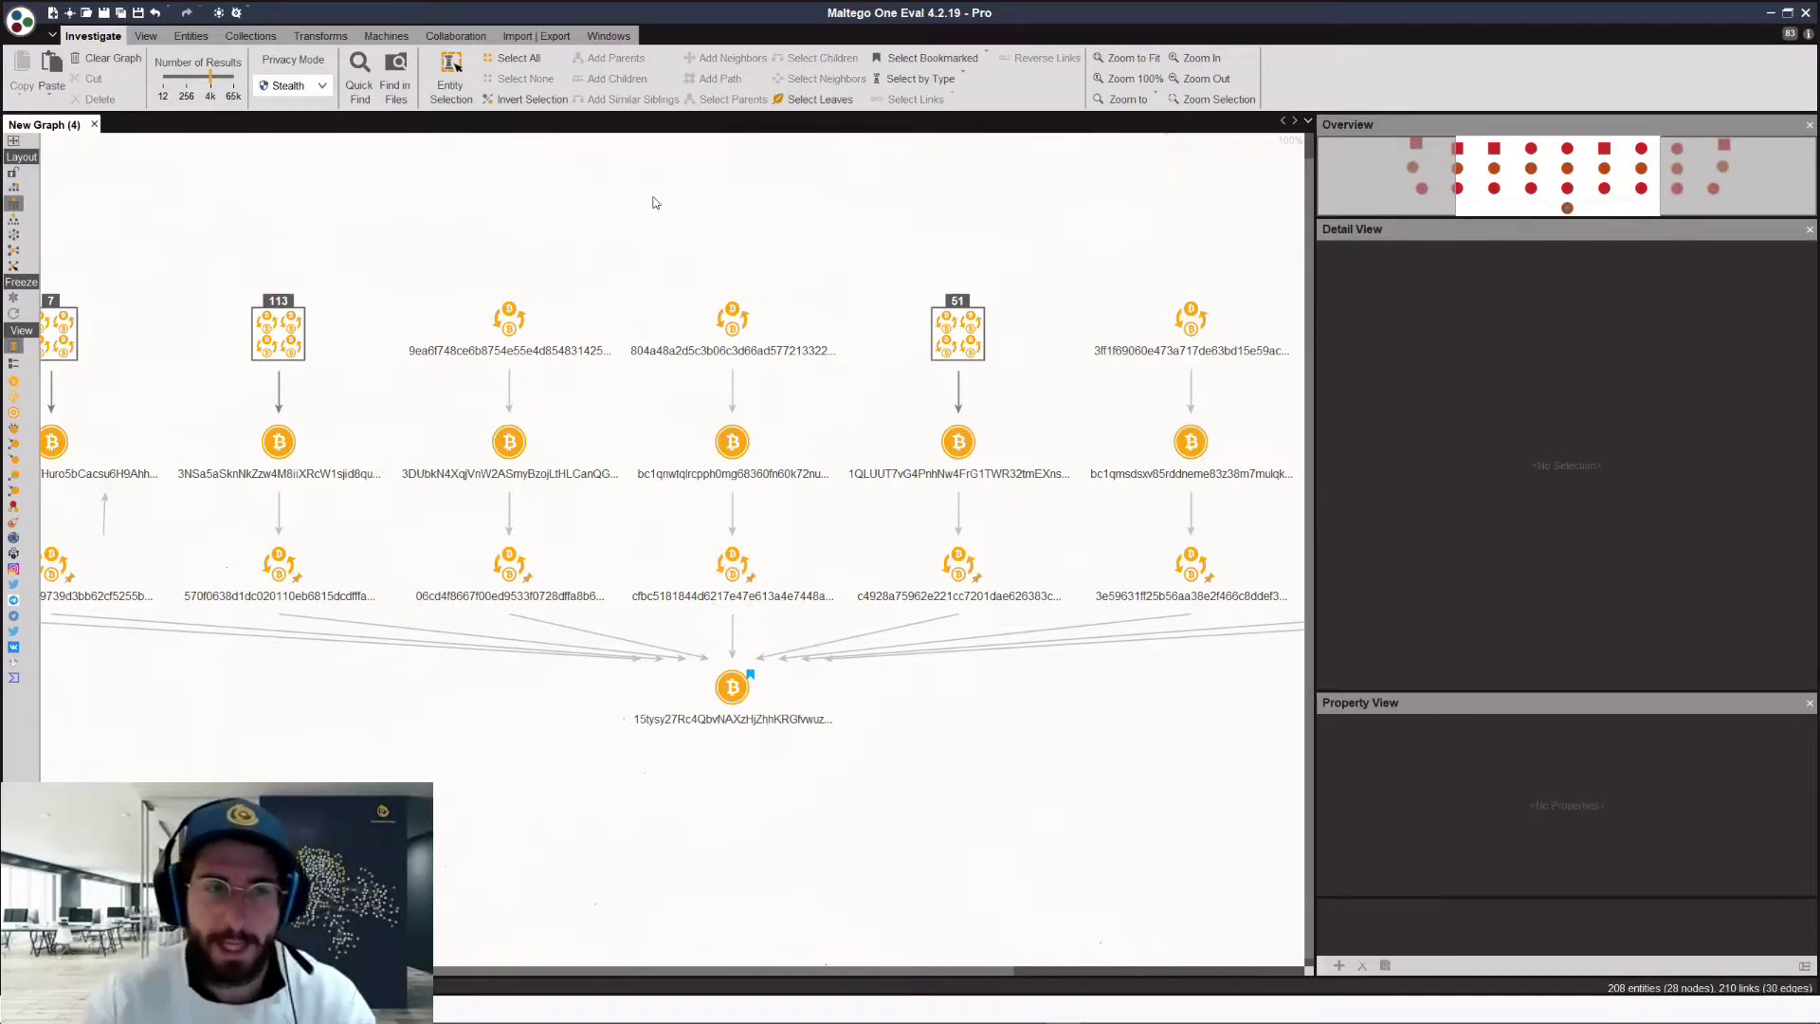
left_click(527, 340)
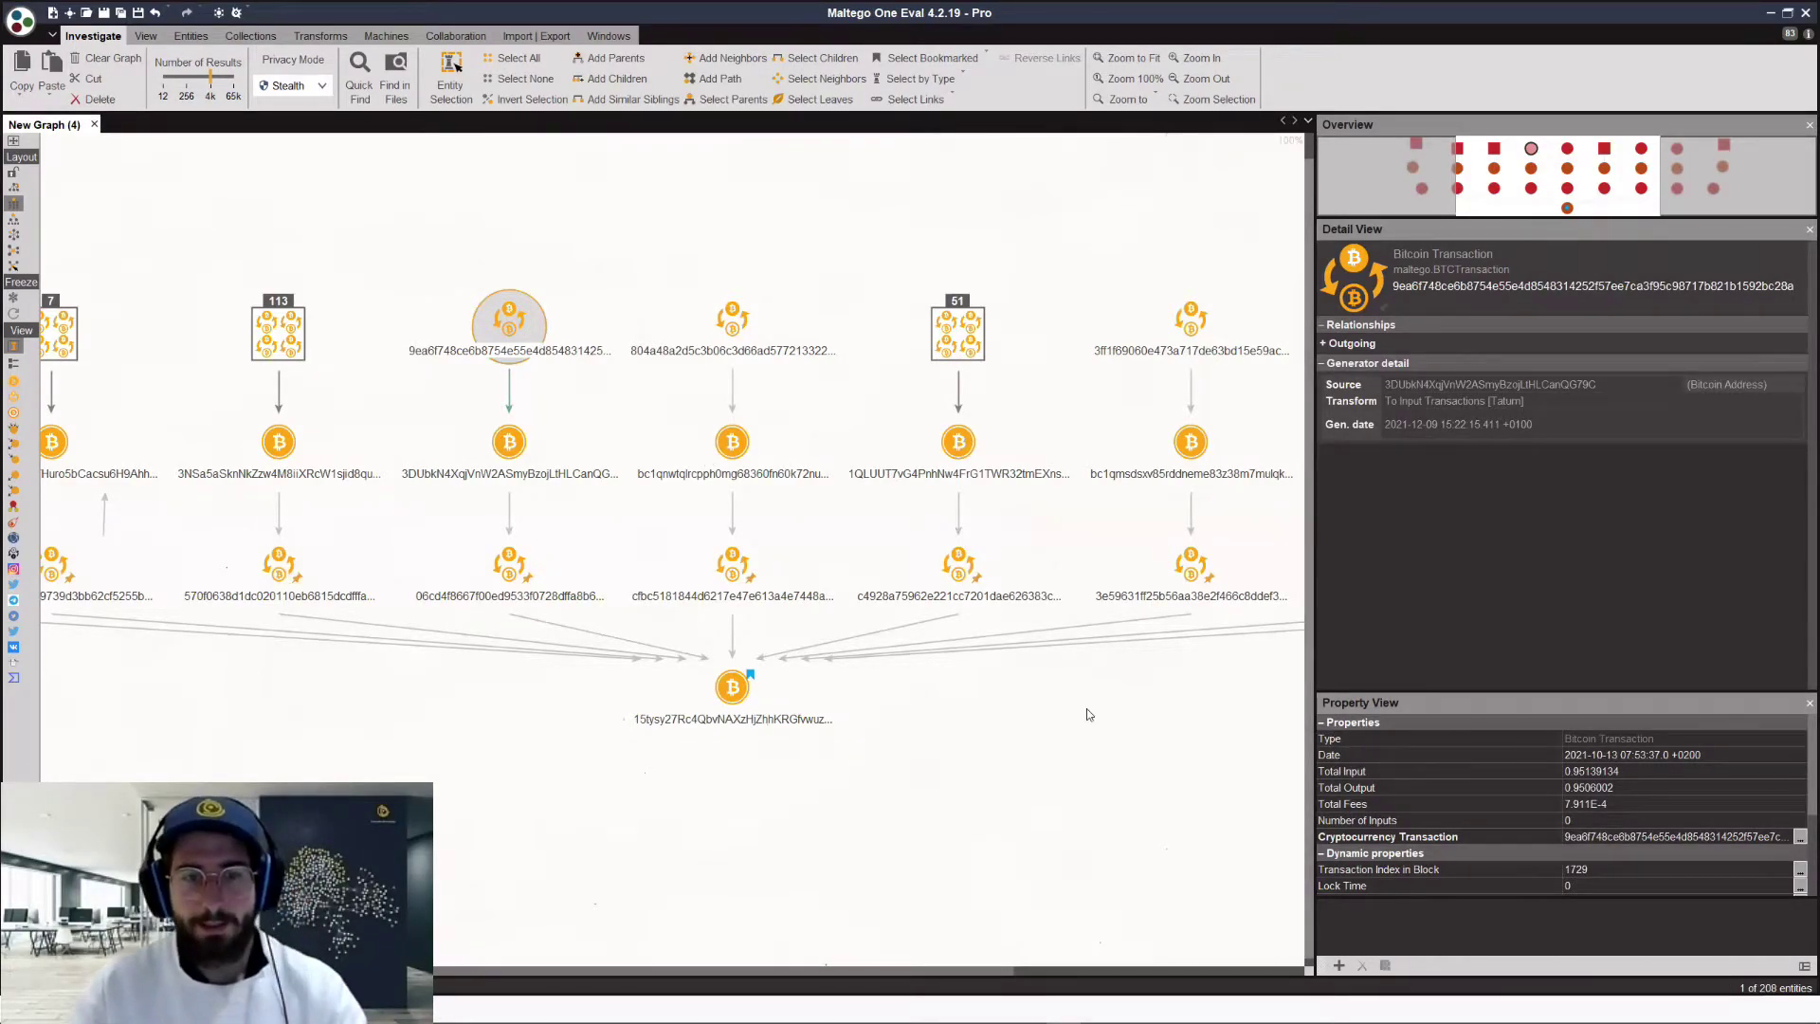
scroll(1086, 708, "right", 2)
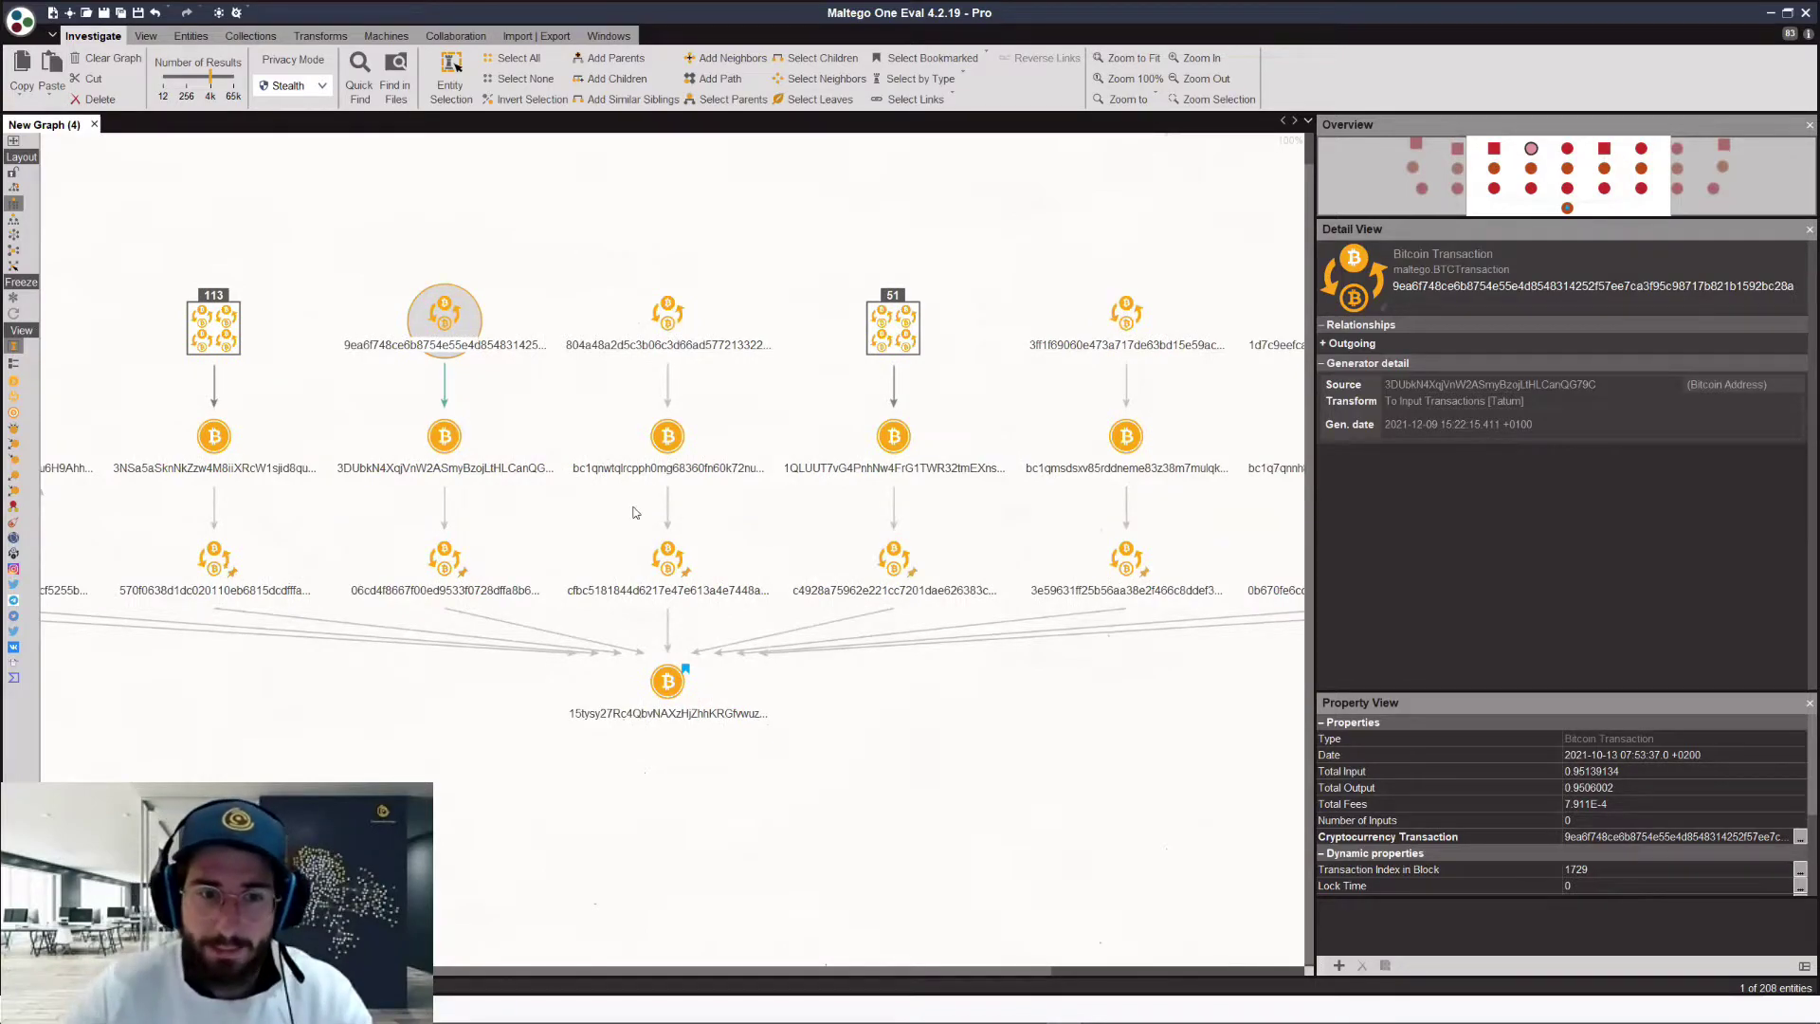
left_click(668, 560)
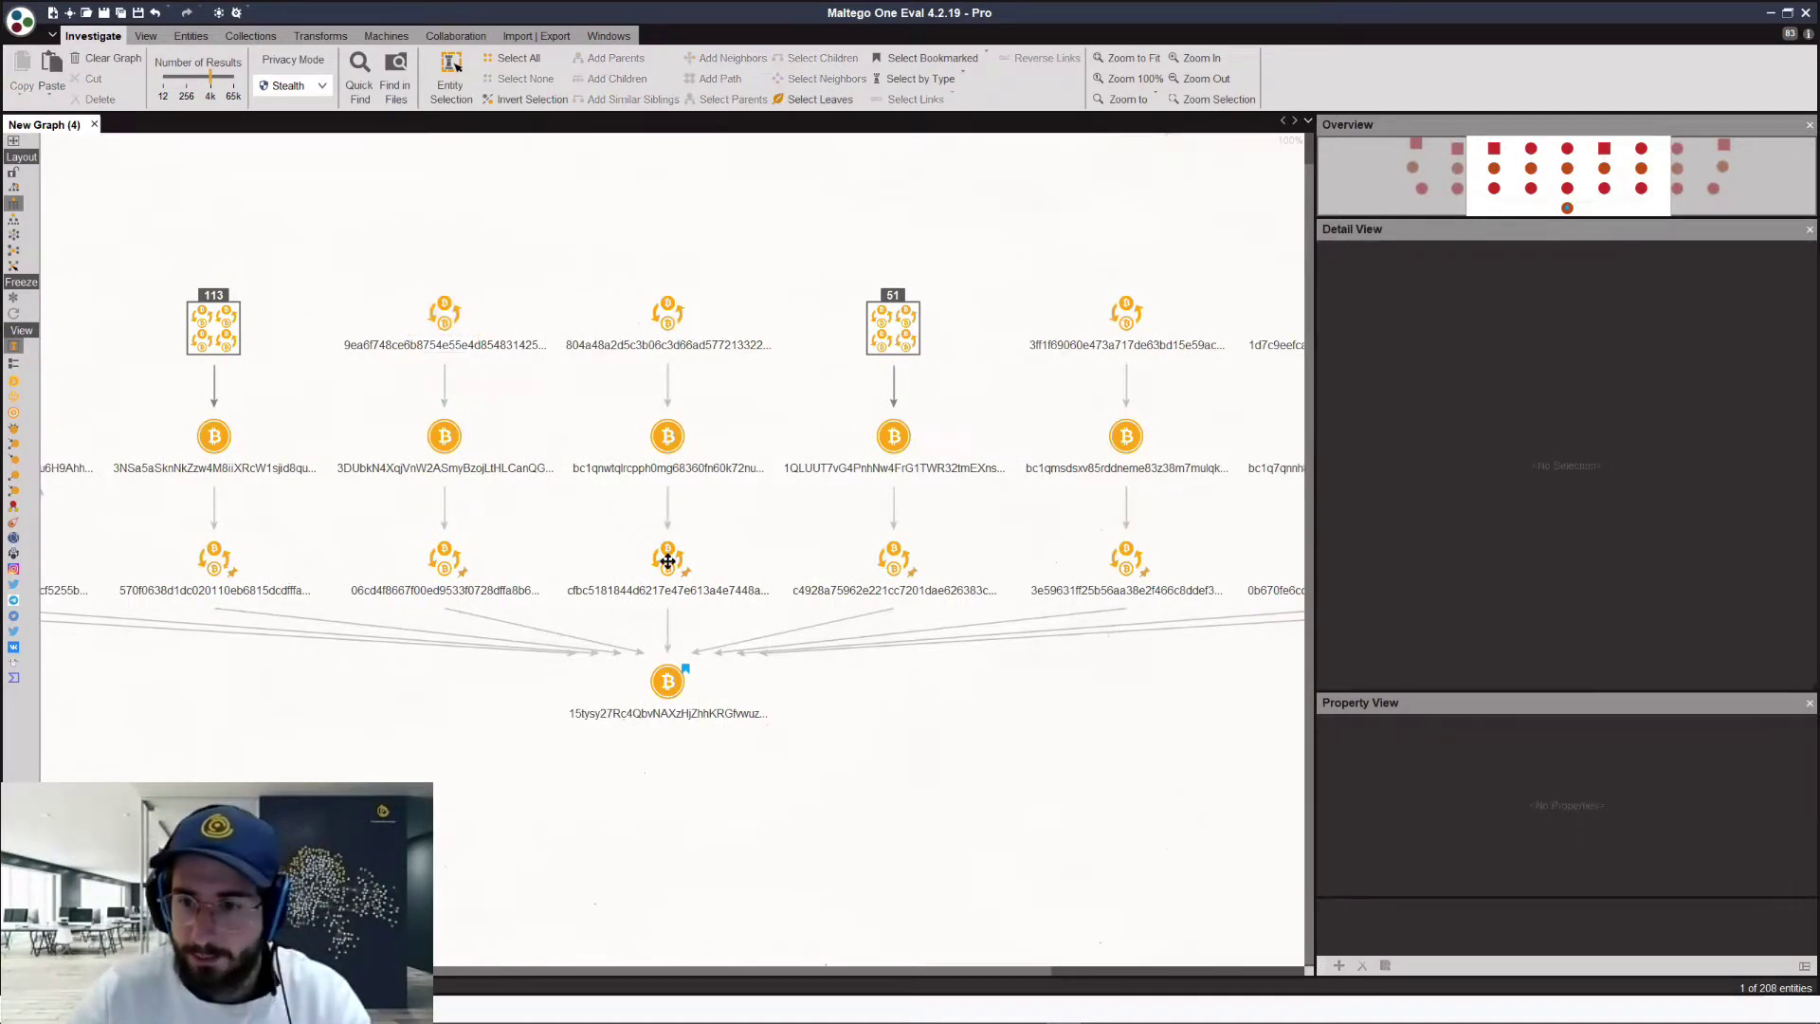
left_click(668, 313)
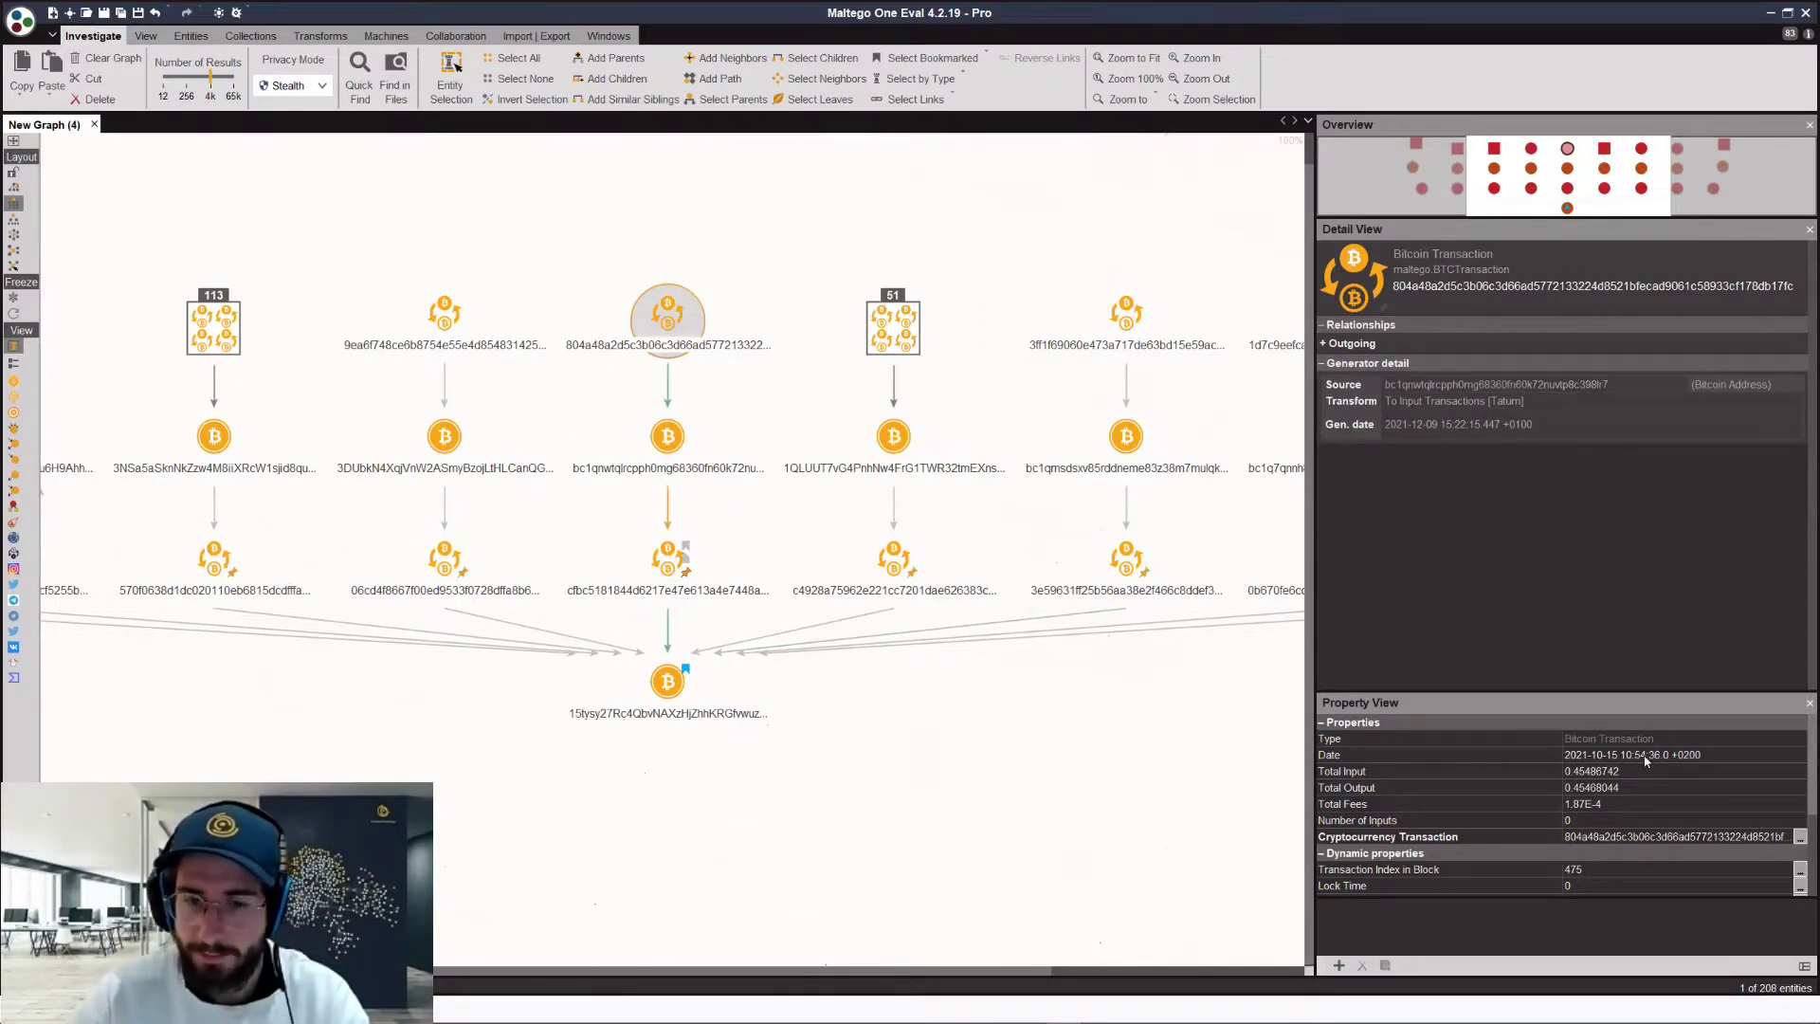
left_click(678, 554)
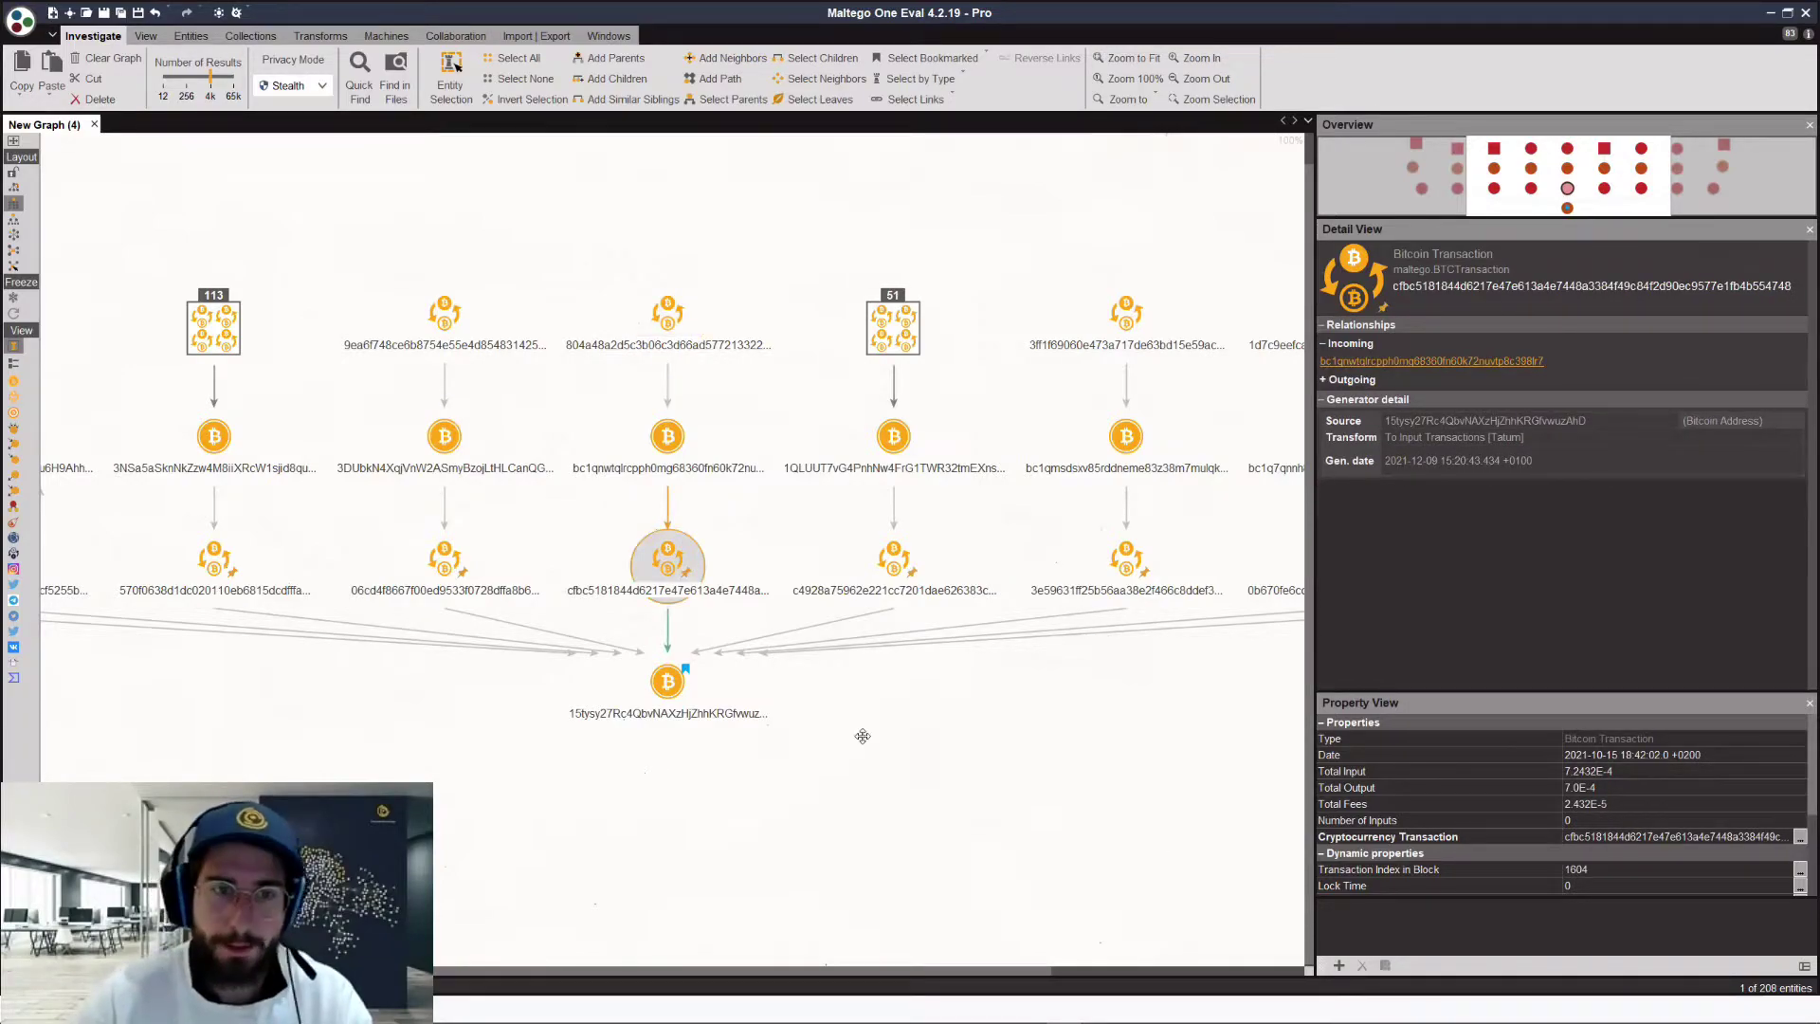
left_click(557, 316)
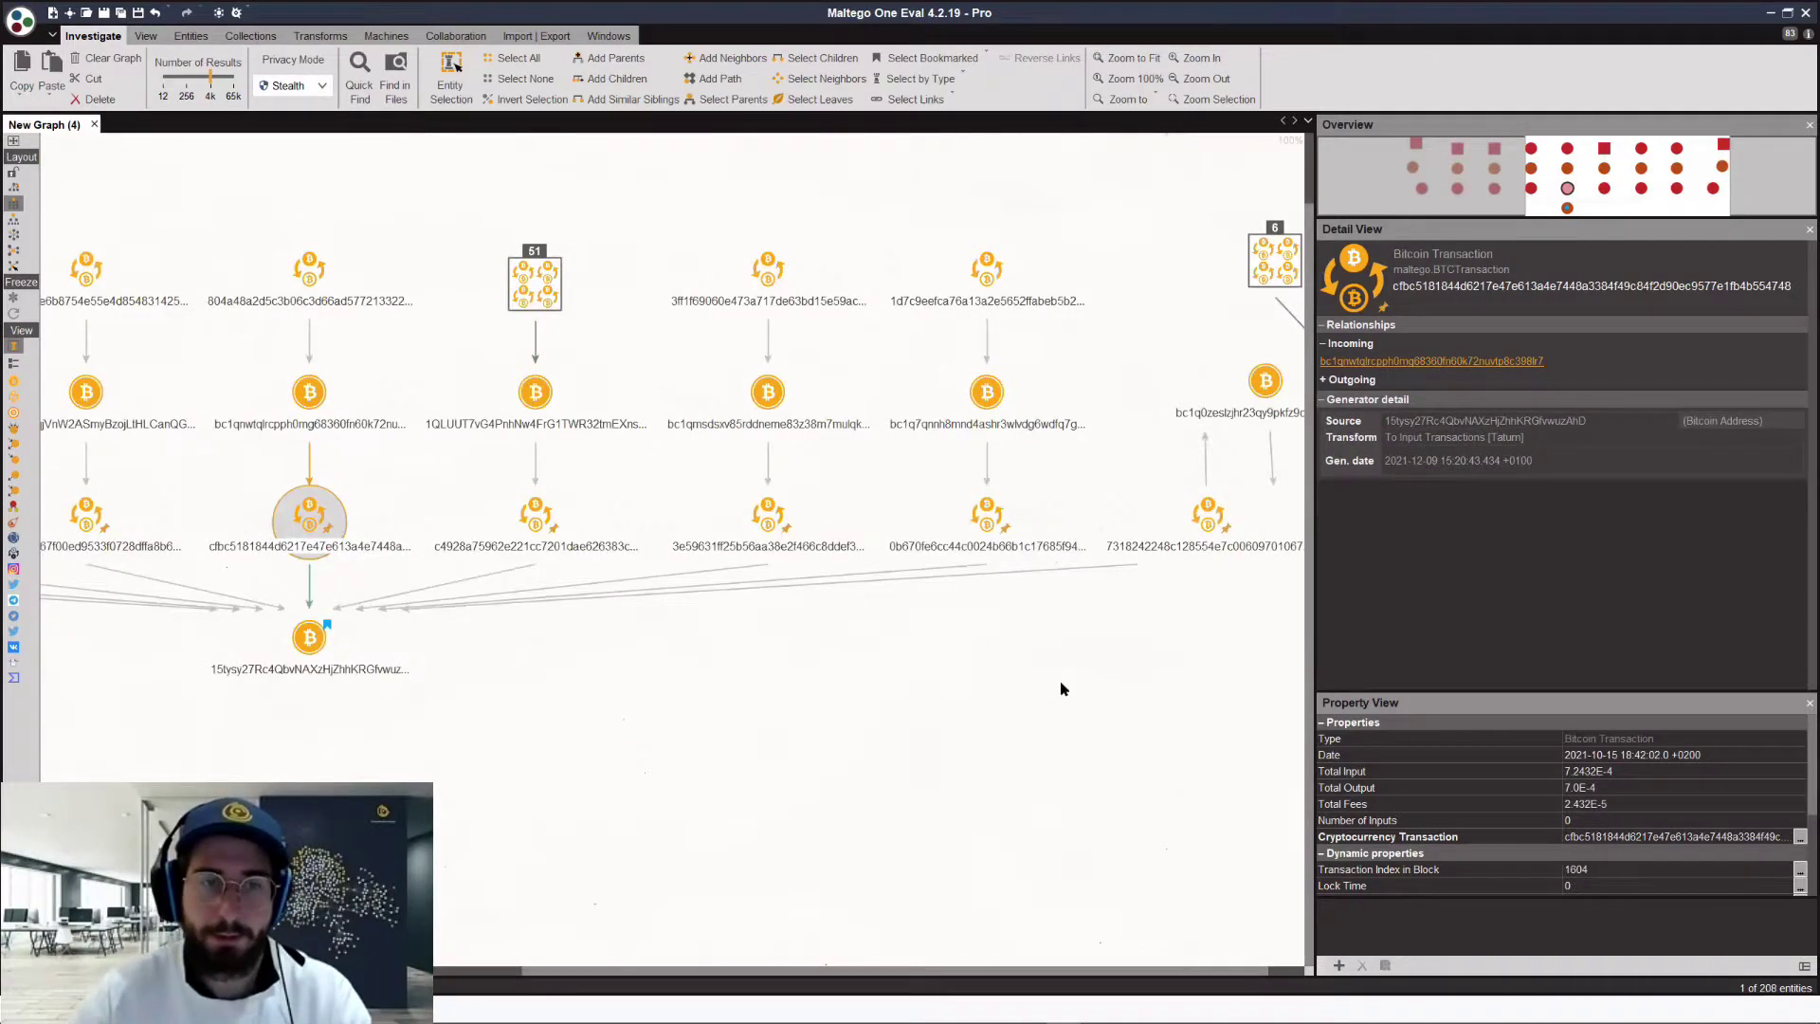
scroll(1017, 637, "down", 3)
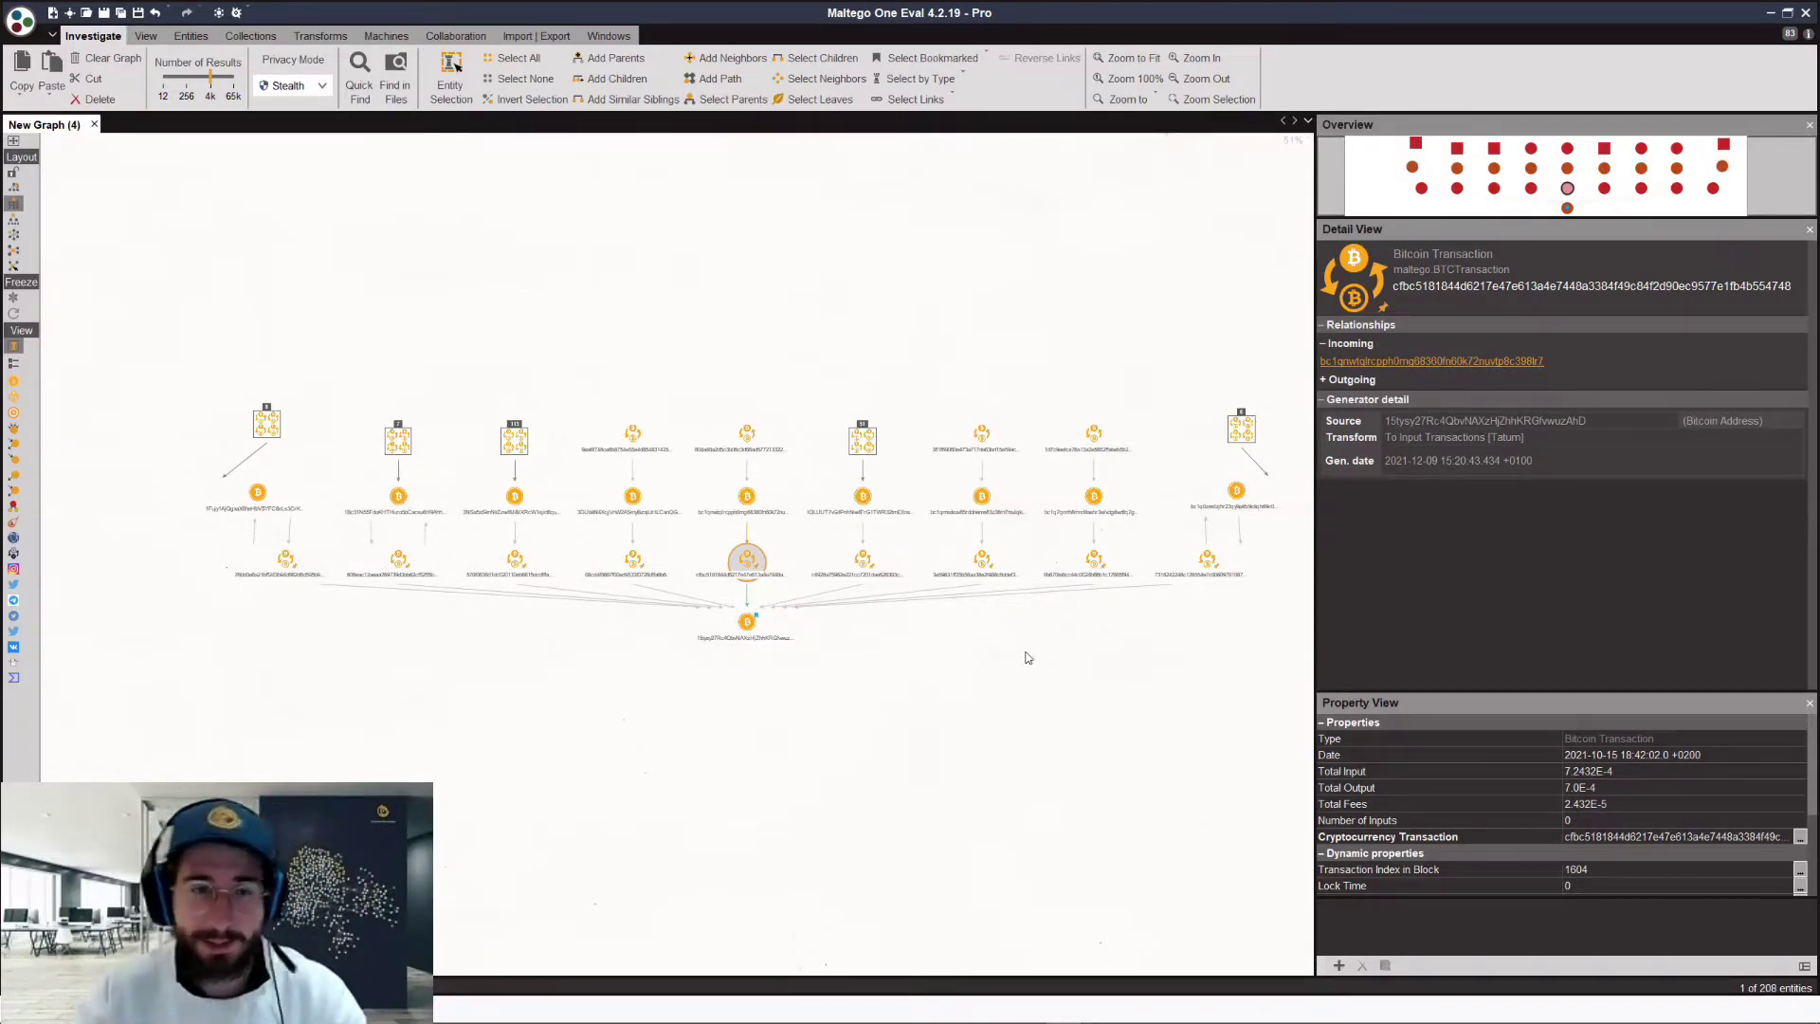
left_click(943, 659)
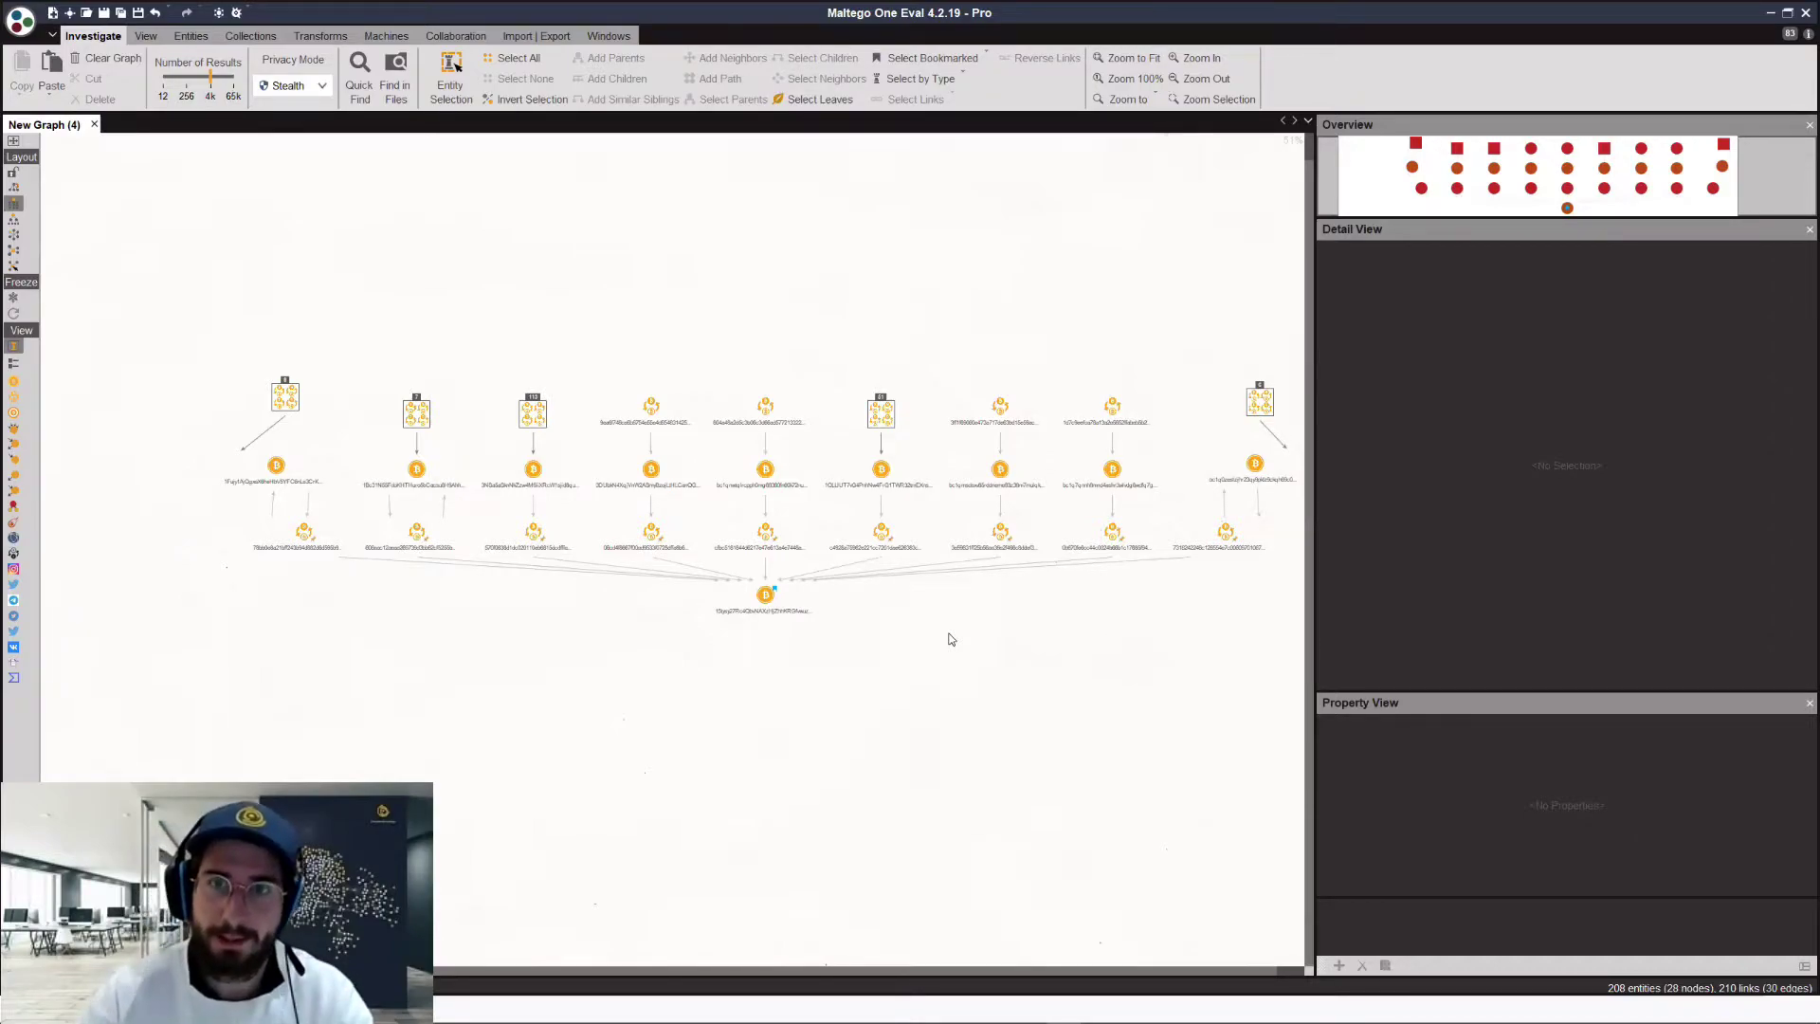
scroll(938, 617, "down", 1)
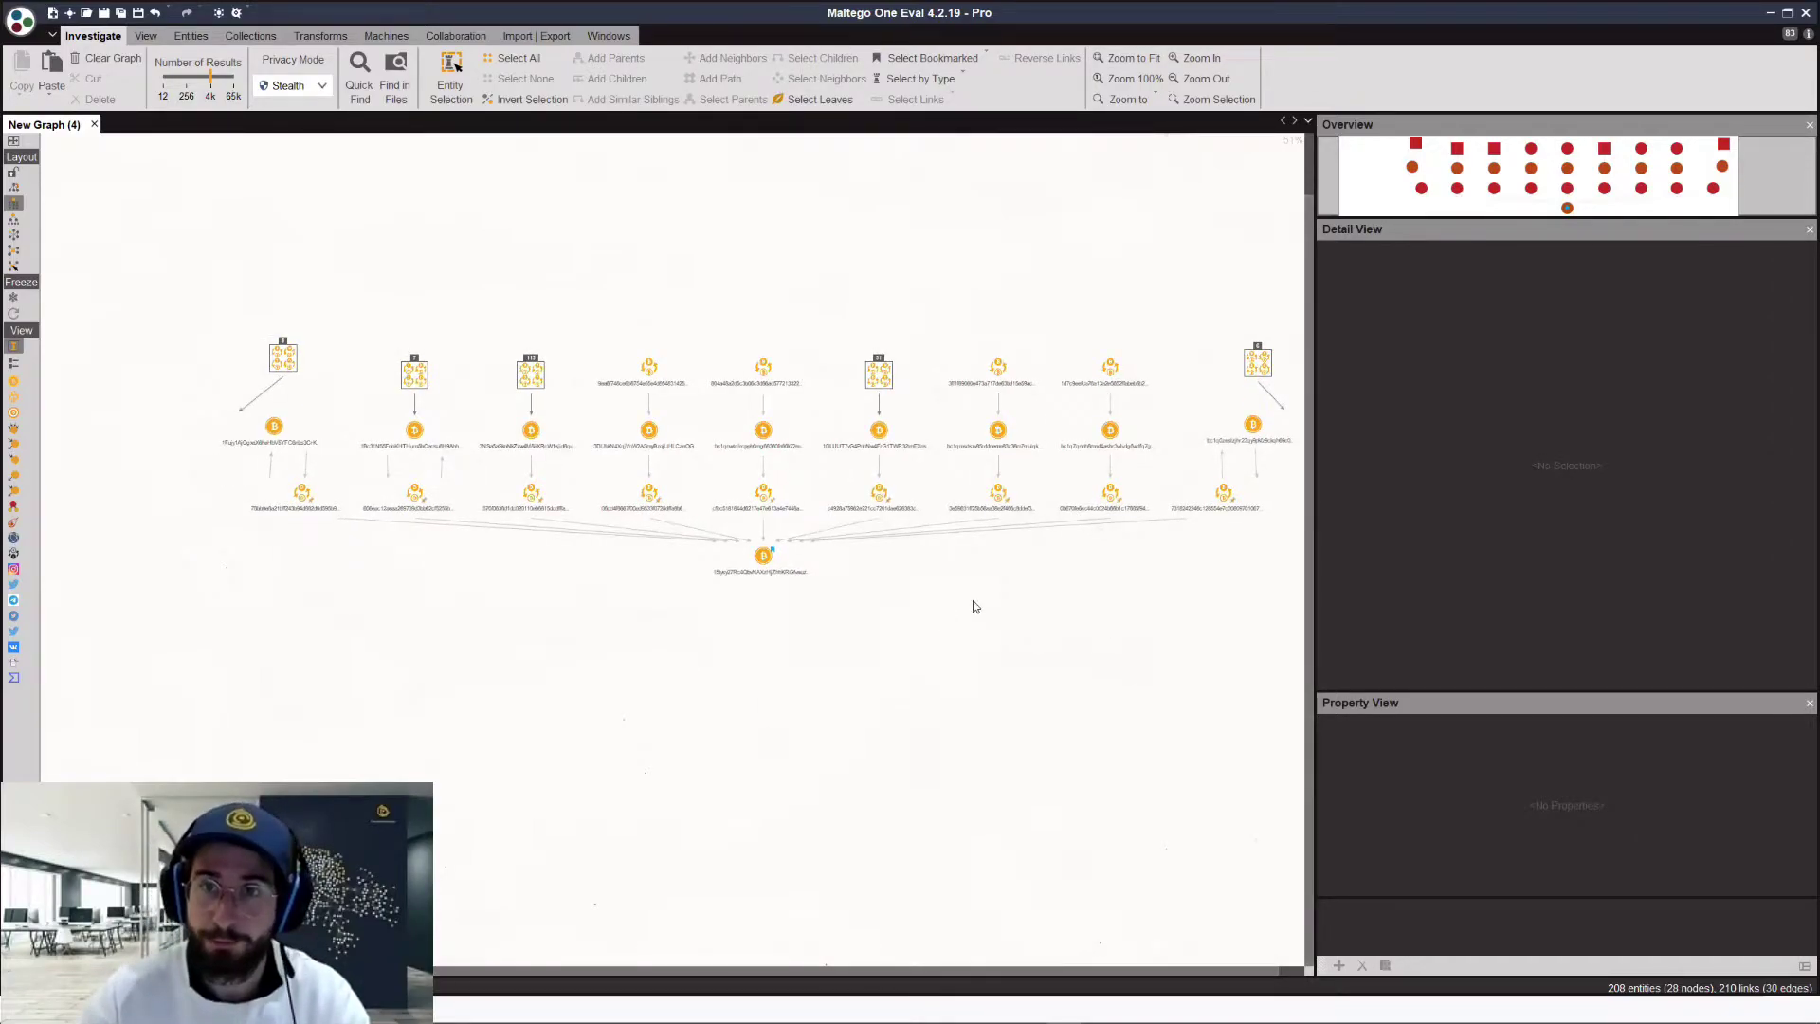
scroll(973, 550, "down", 1)
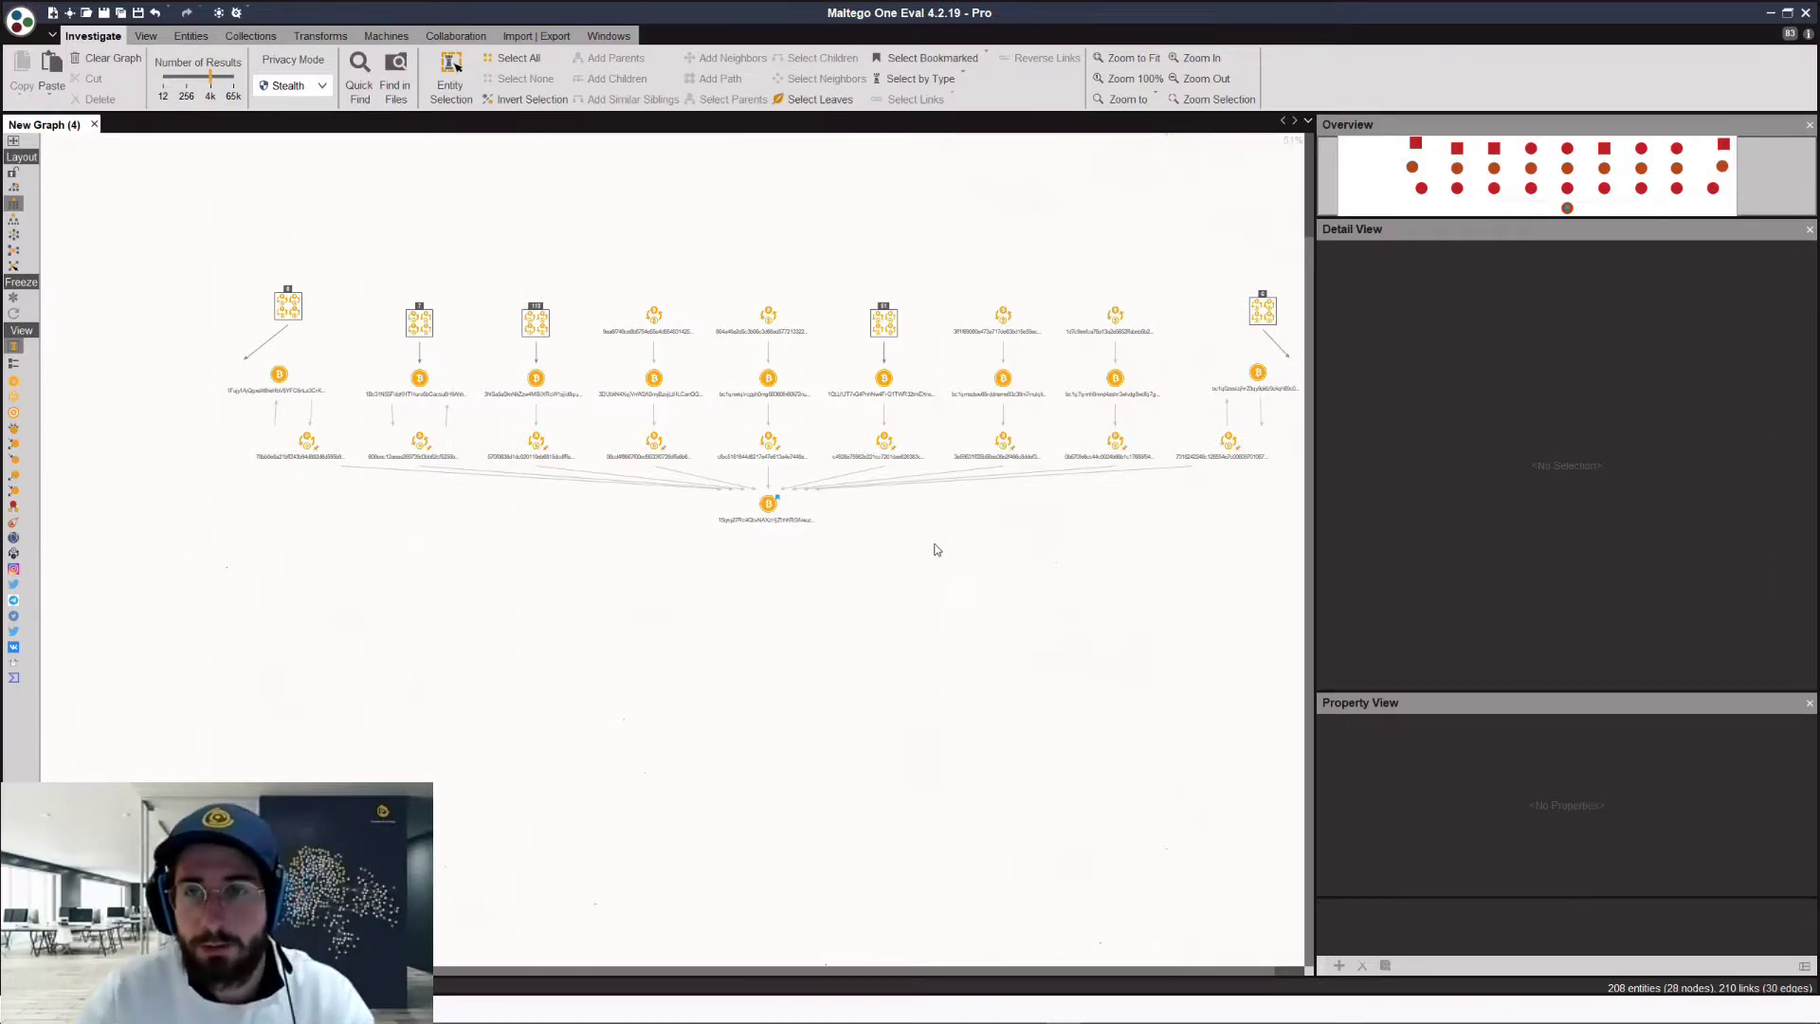
Step: Run To Output Transactions [Tatum] on the target address, adding 5 outgoing transactions
scroll(858, 541, "up", 2)
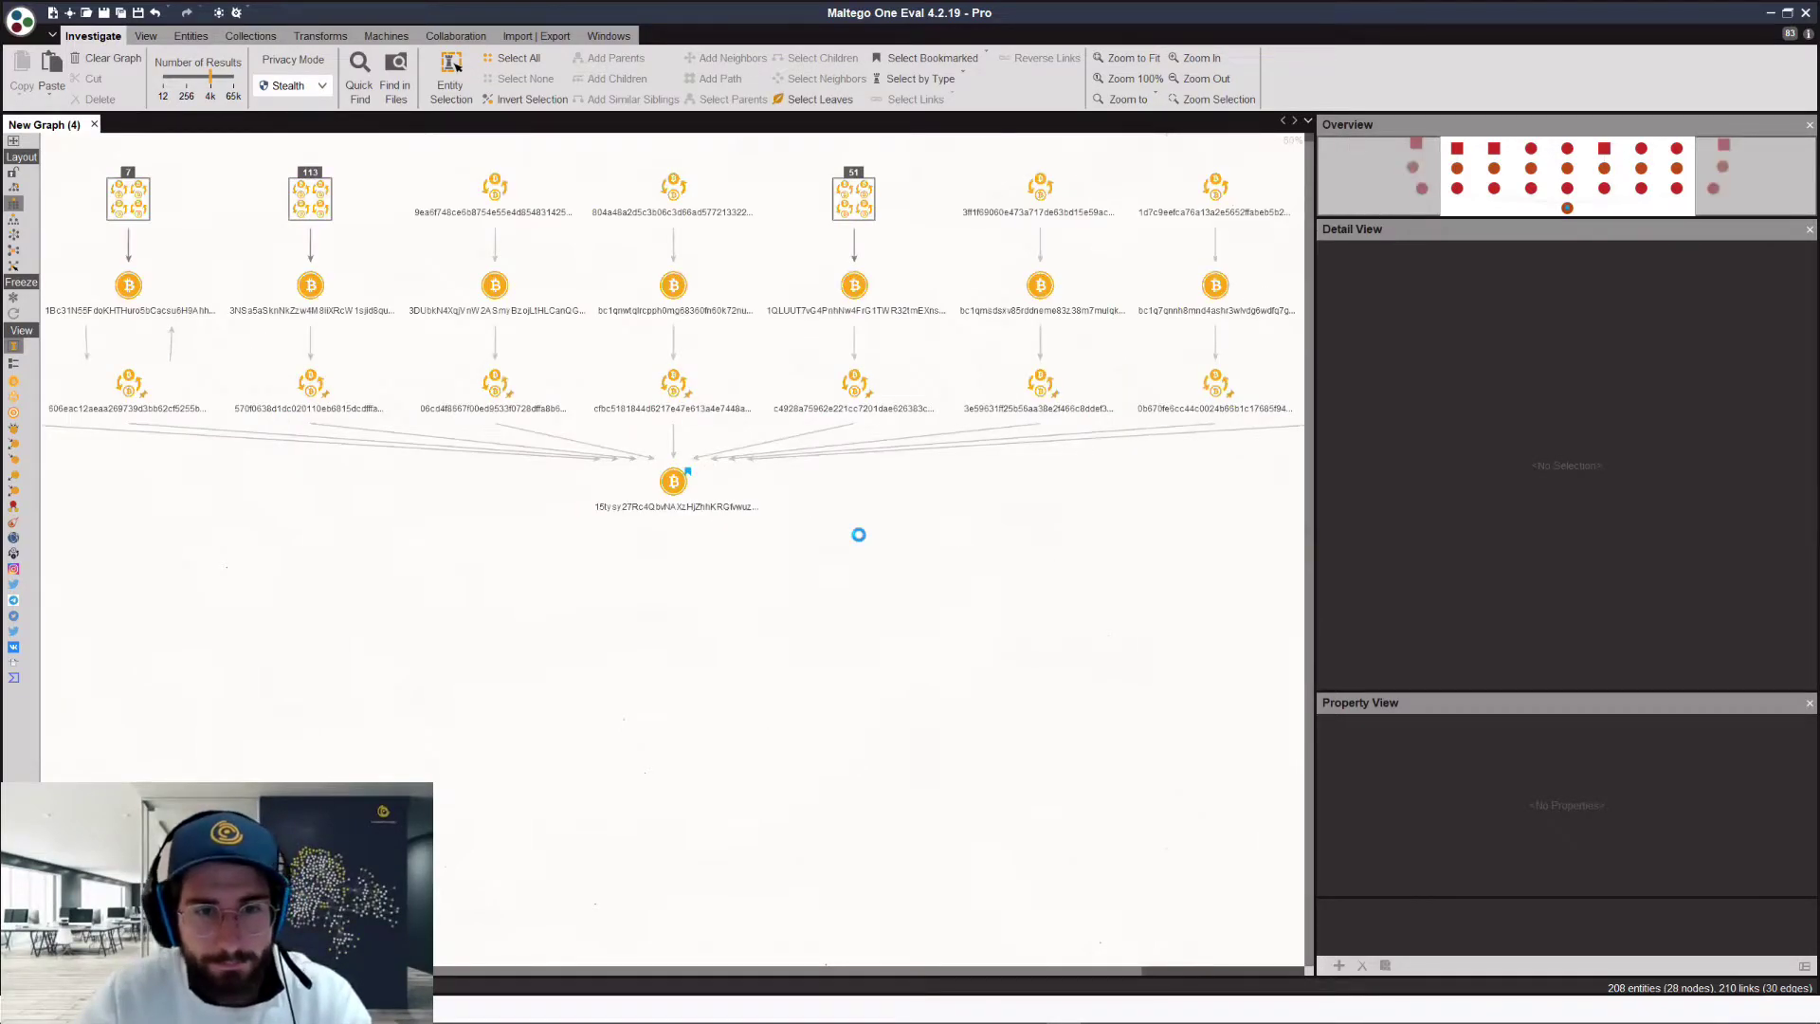
right_click(859, 535)
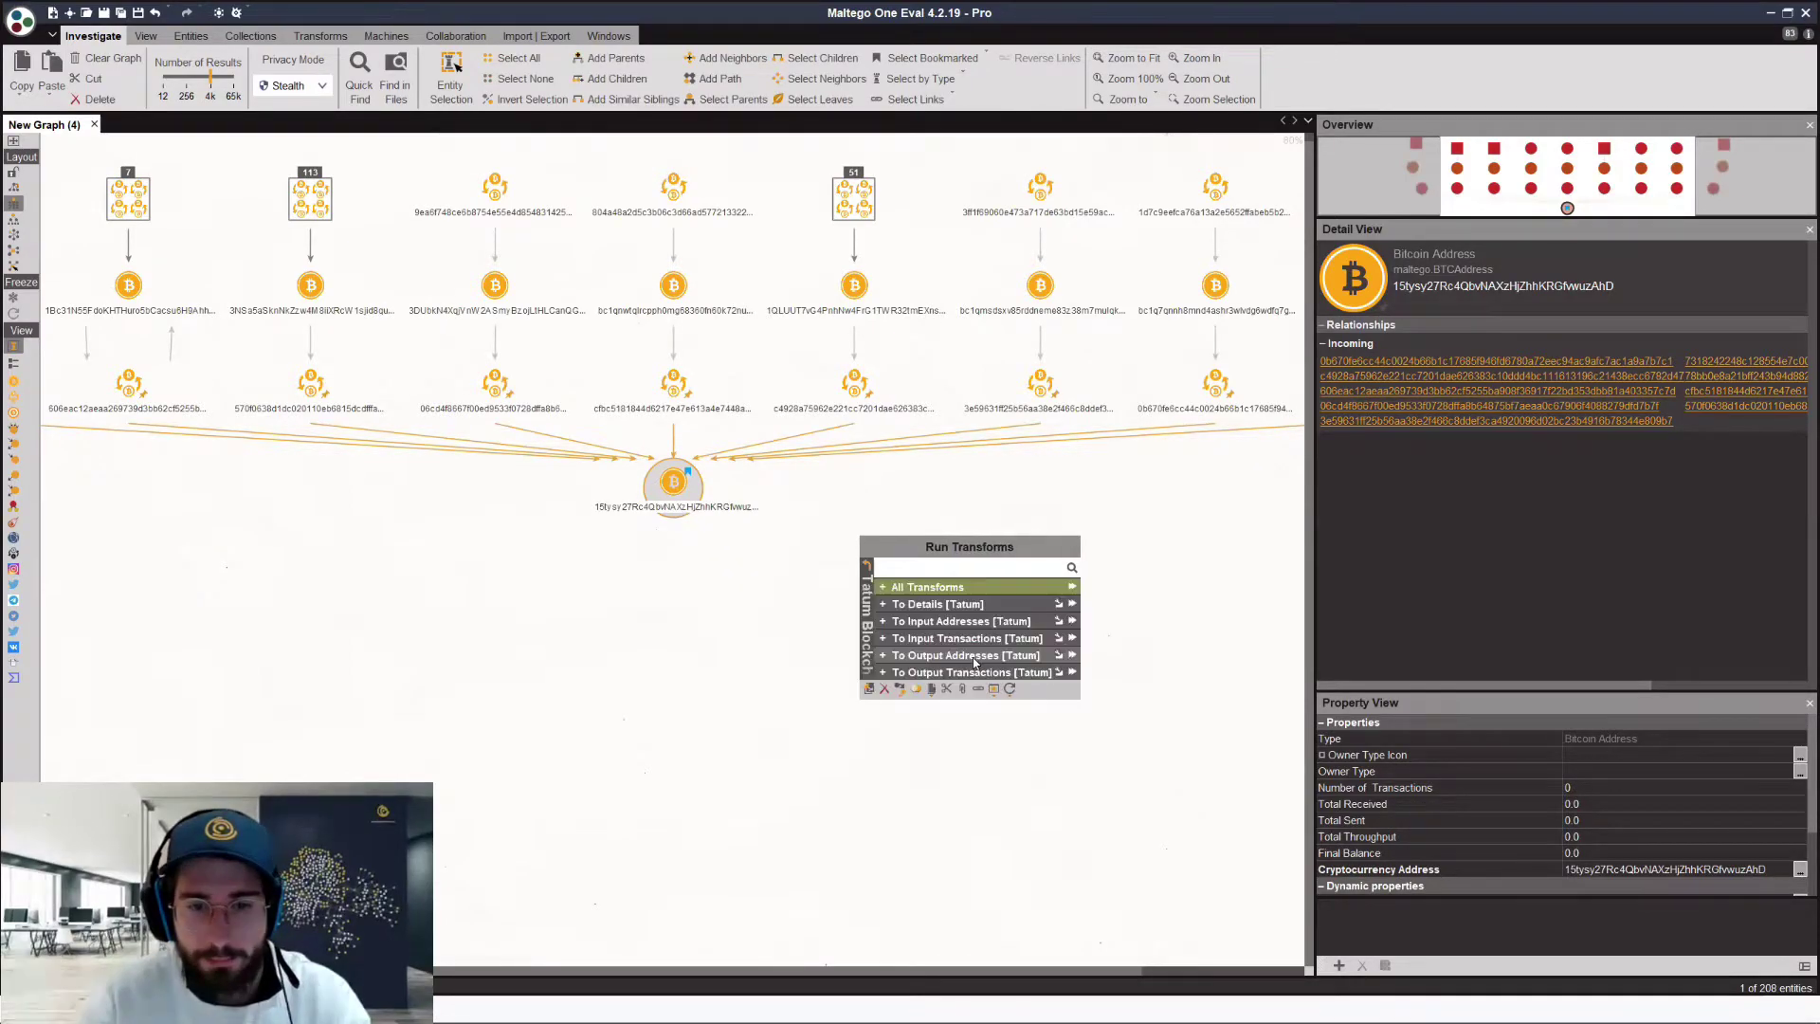
scroll(971, 595, "down", 1)
left_click(973, 589)
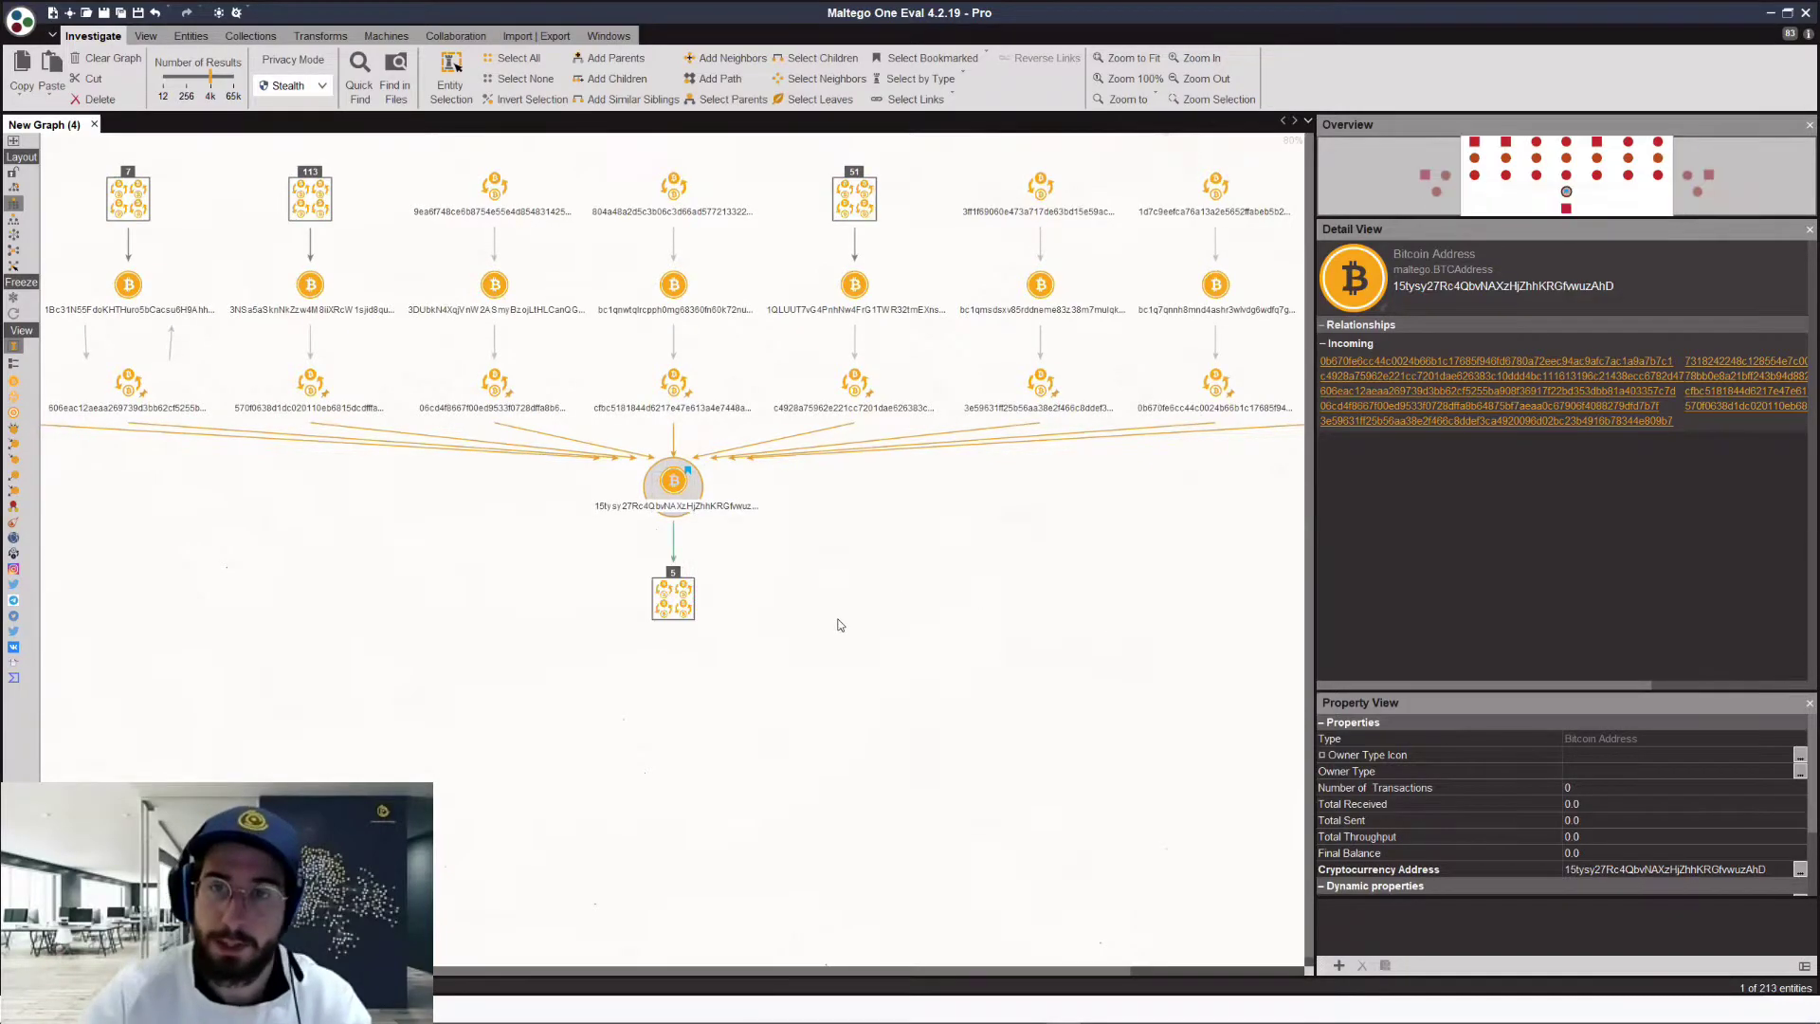
Step: Run All Transforms on the five transactions and select the seven resulting output addresses
left_click(822, 524)
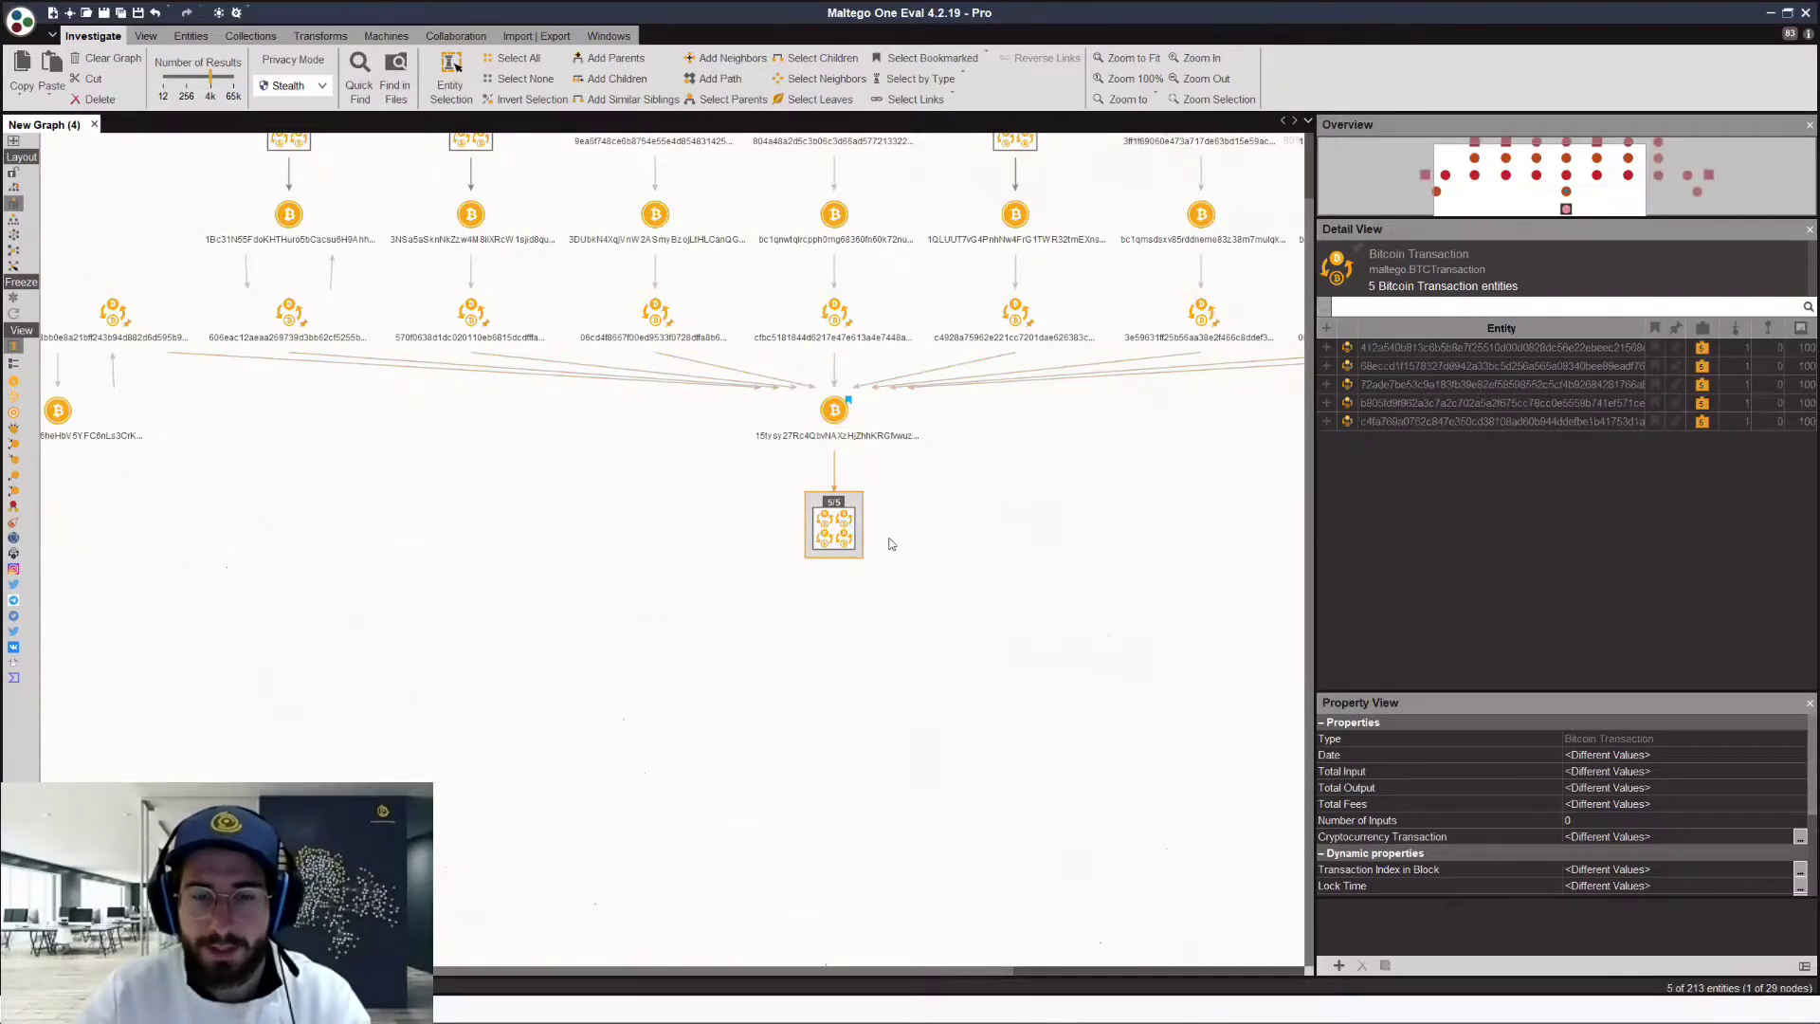
right_click(1100, 604)
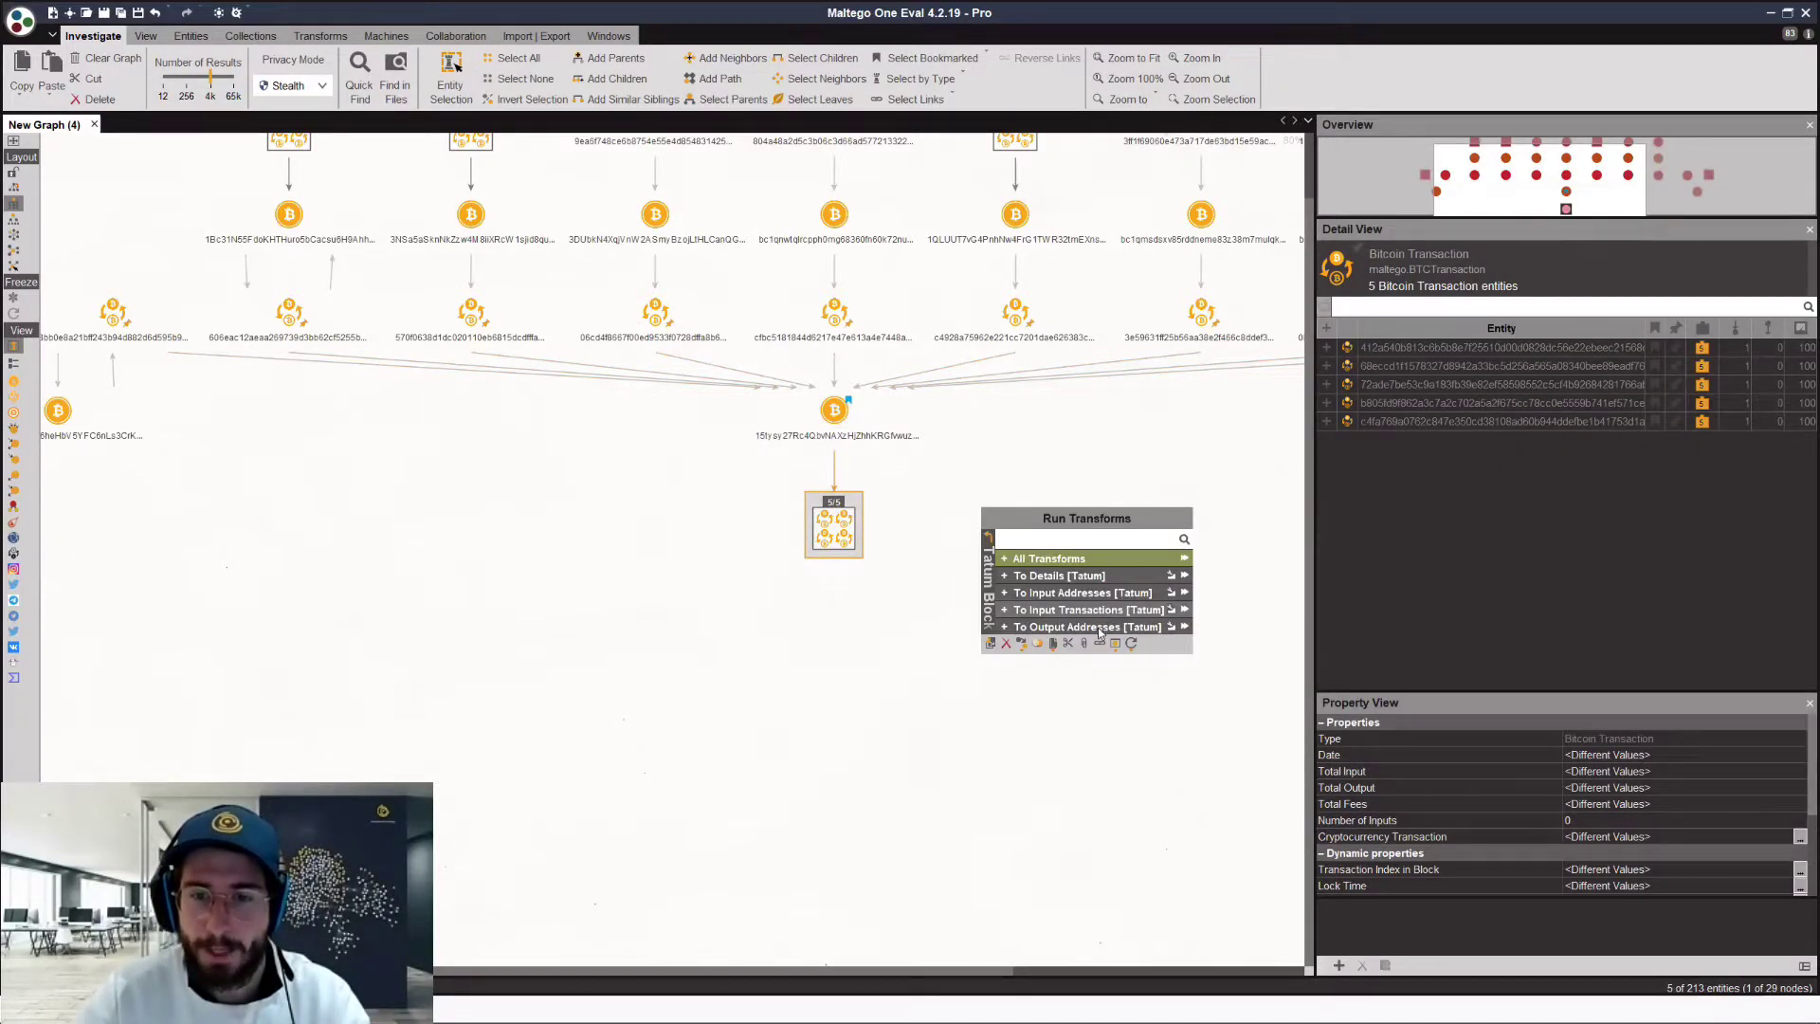
left_click(1081, 563)
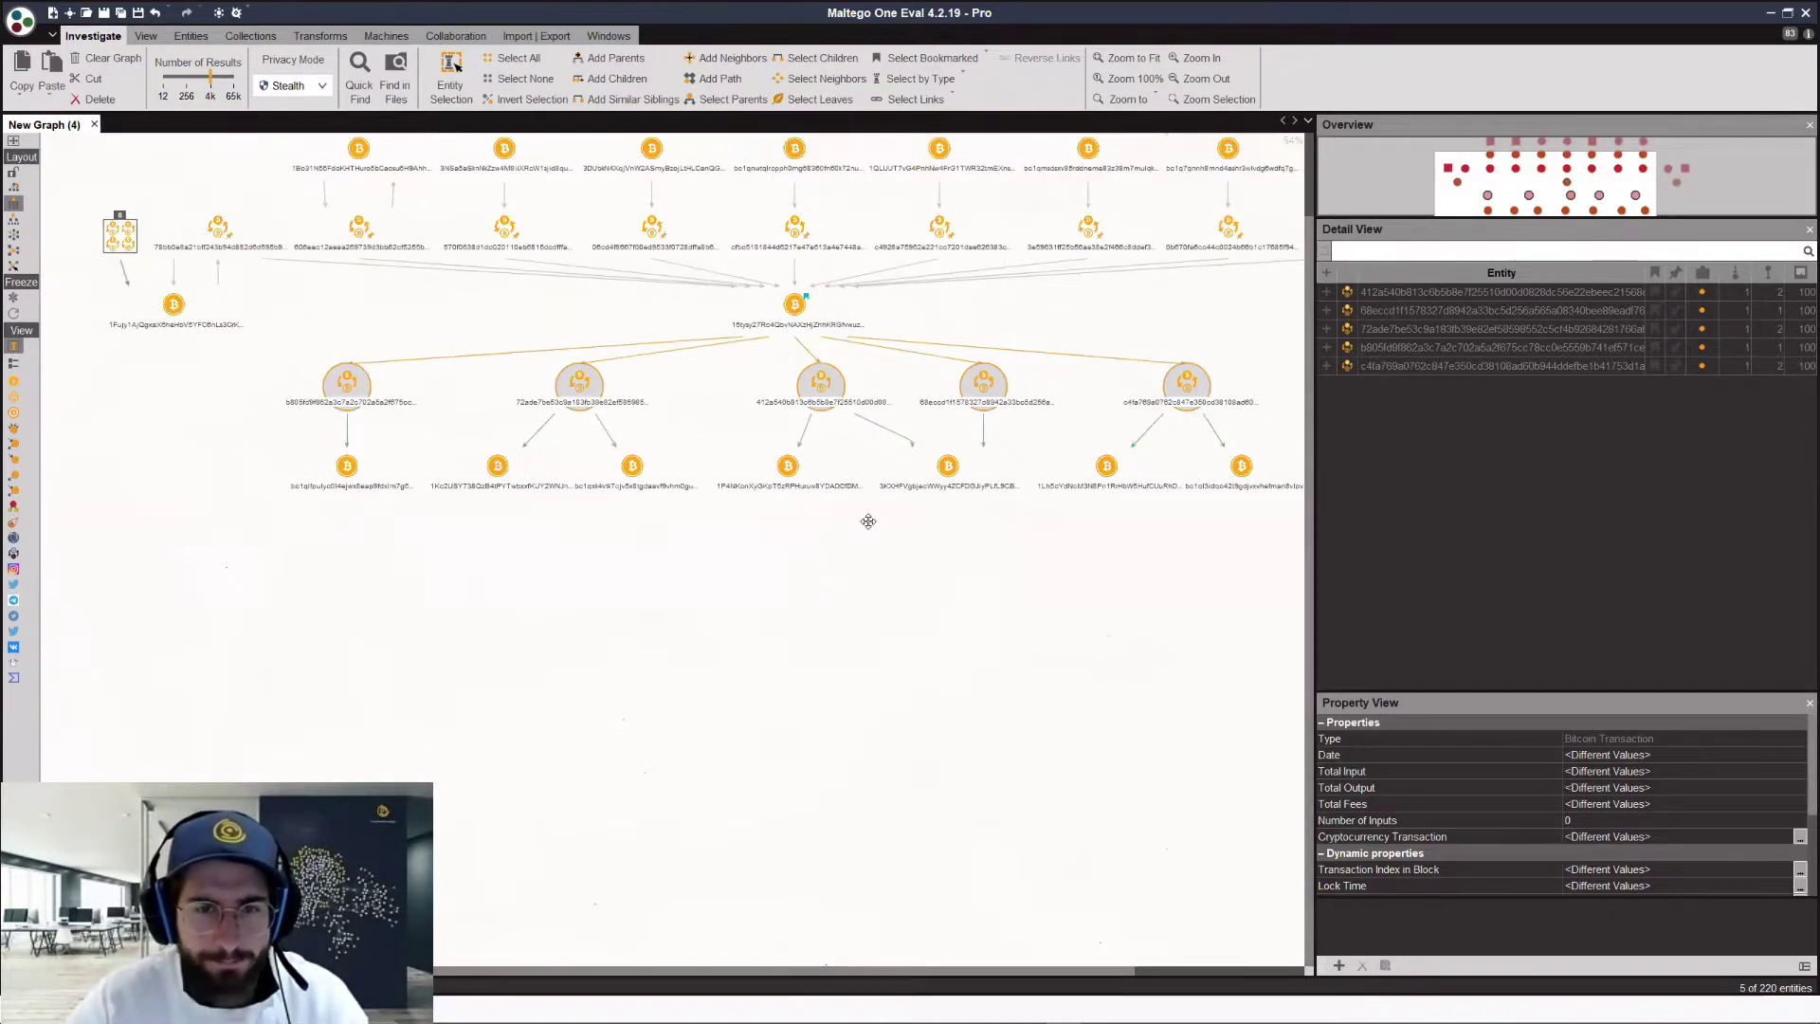
left_click_drag(333, 486, 1090, 429)
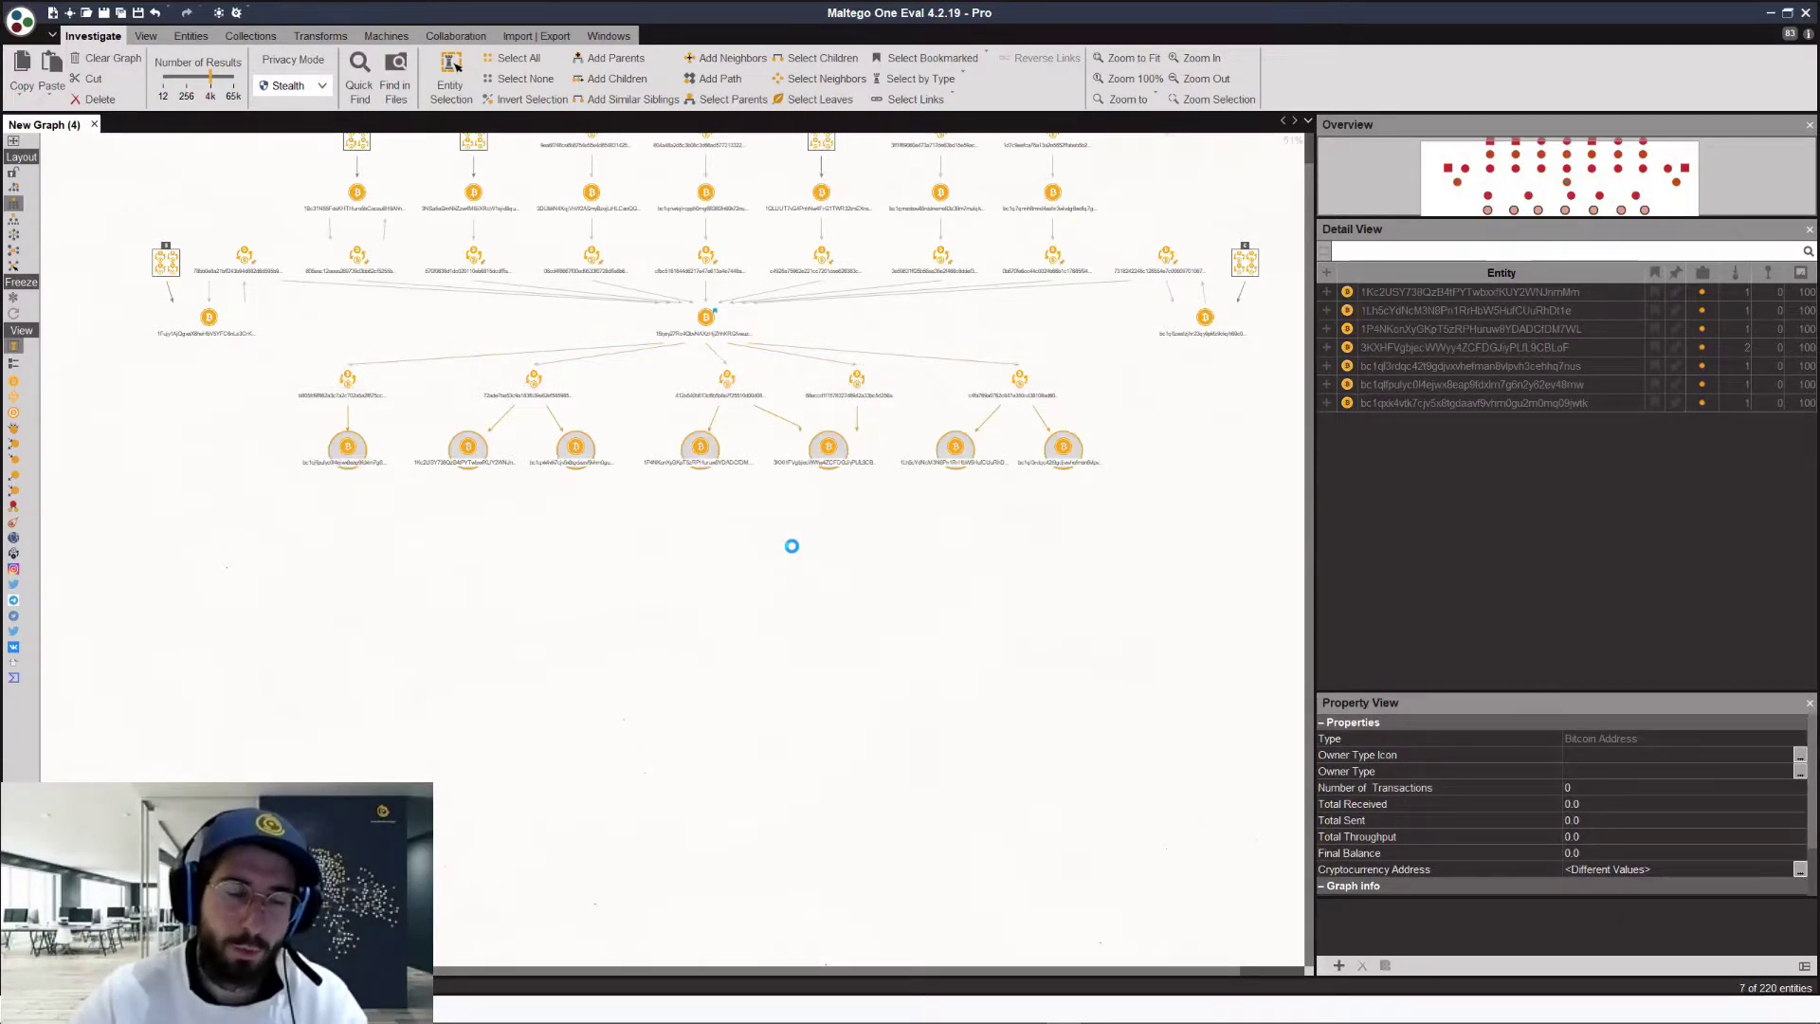
Step: Run To Output Transactions [Tatum] on the seven selected output addresses
right_click(792, 548)
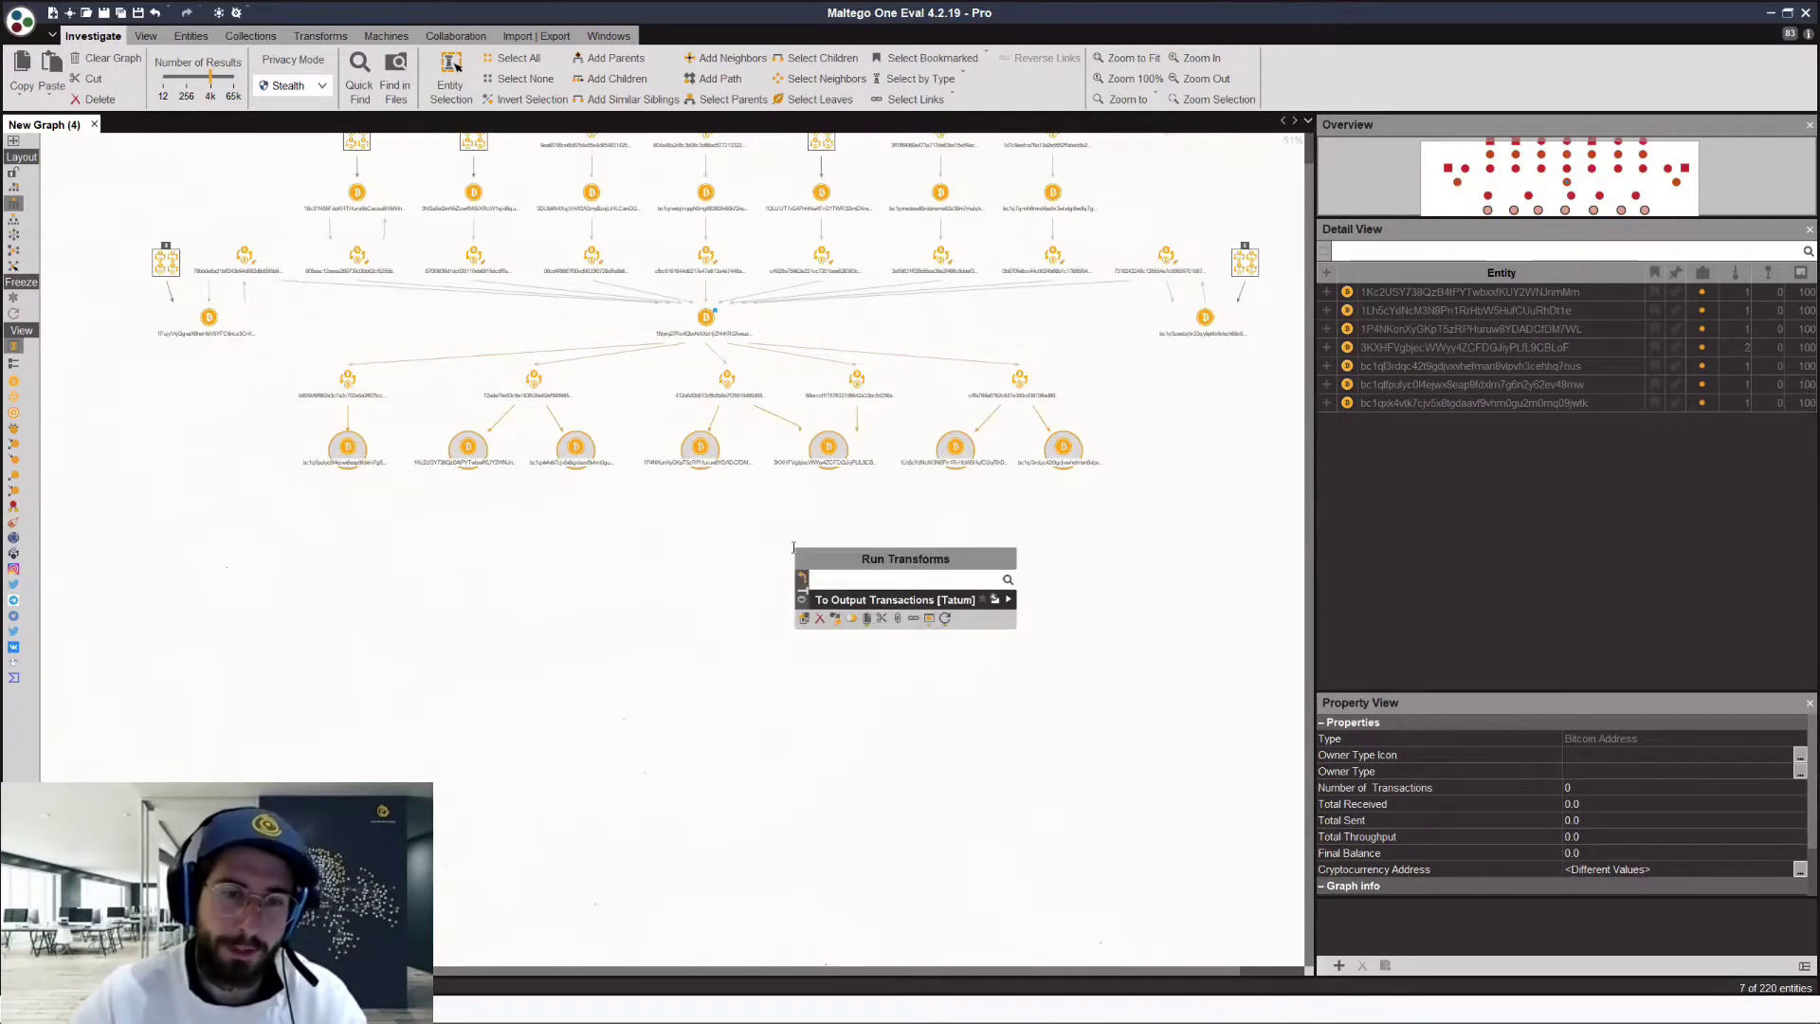
left_click(893, 601)
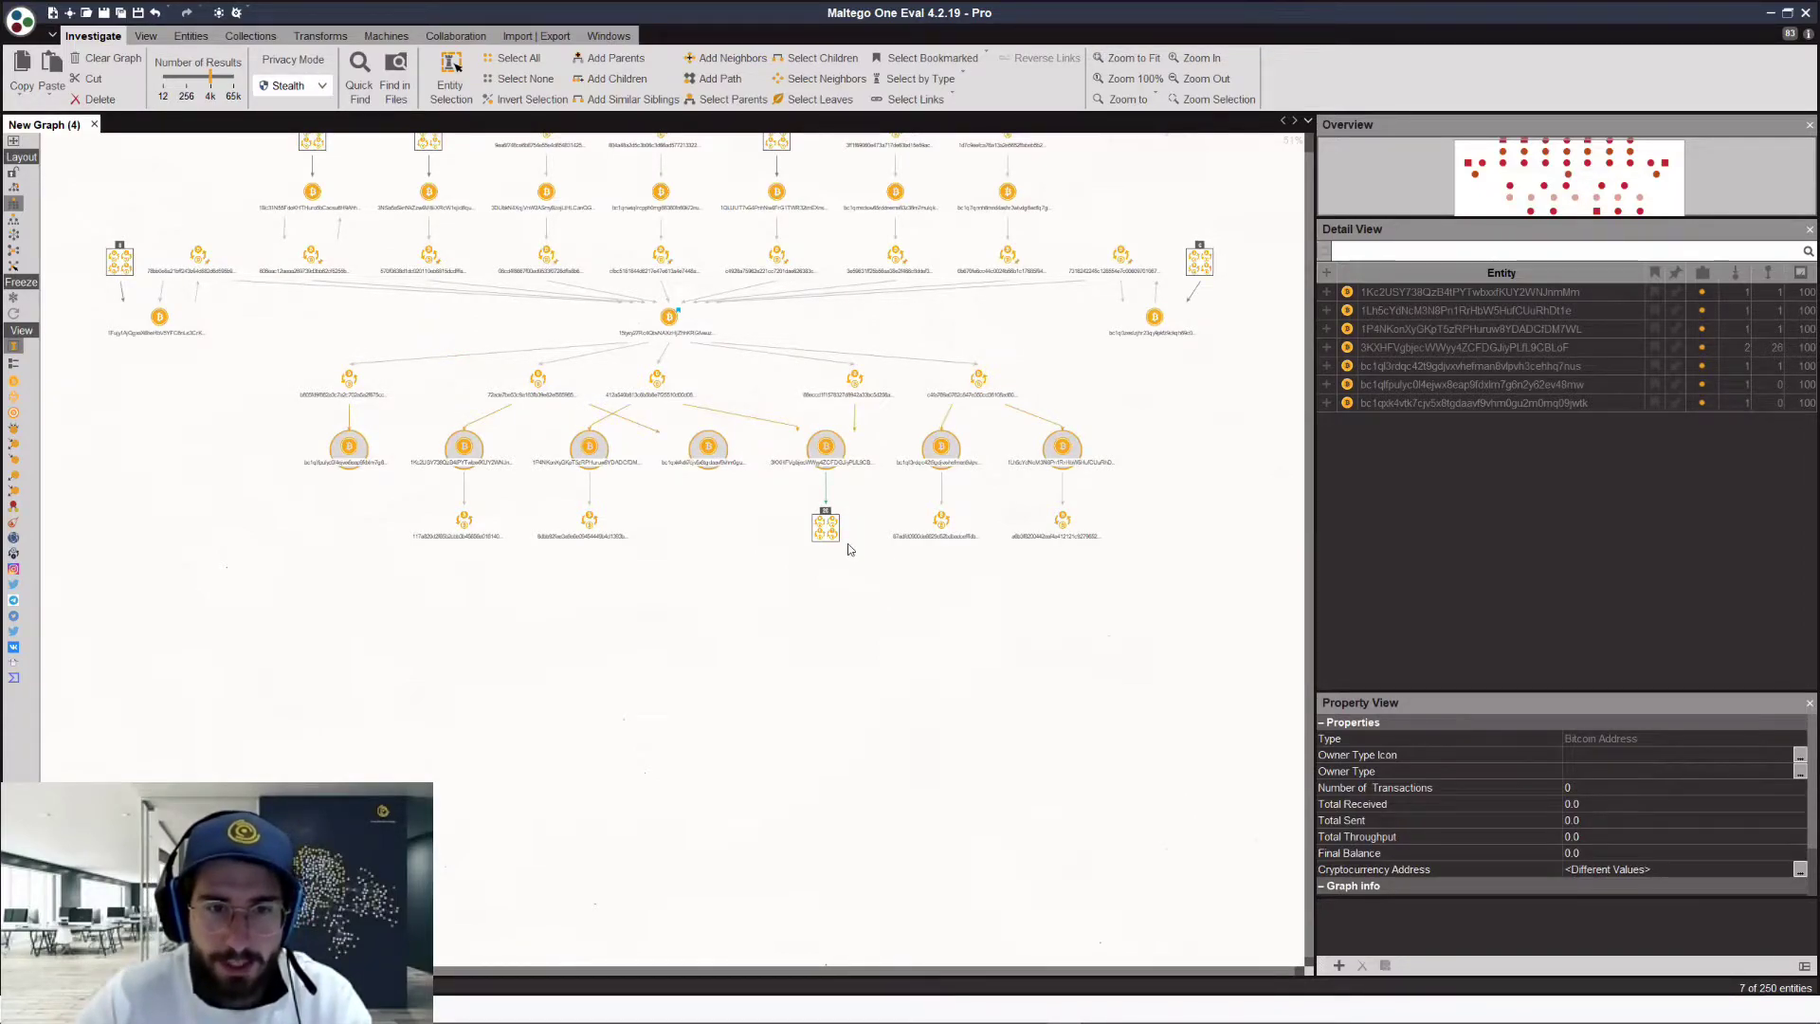
scroll(806, 411, "up", 3)
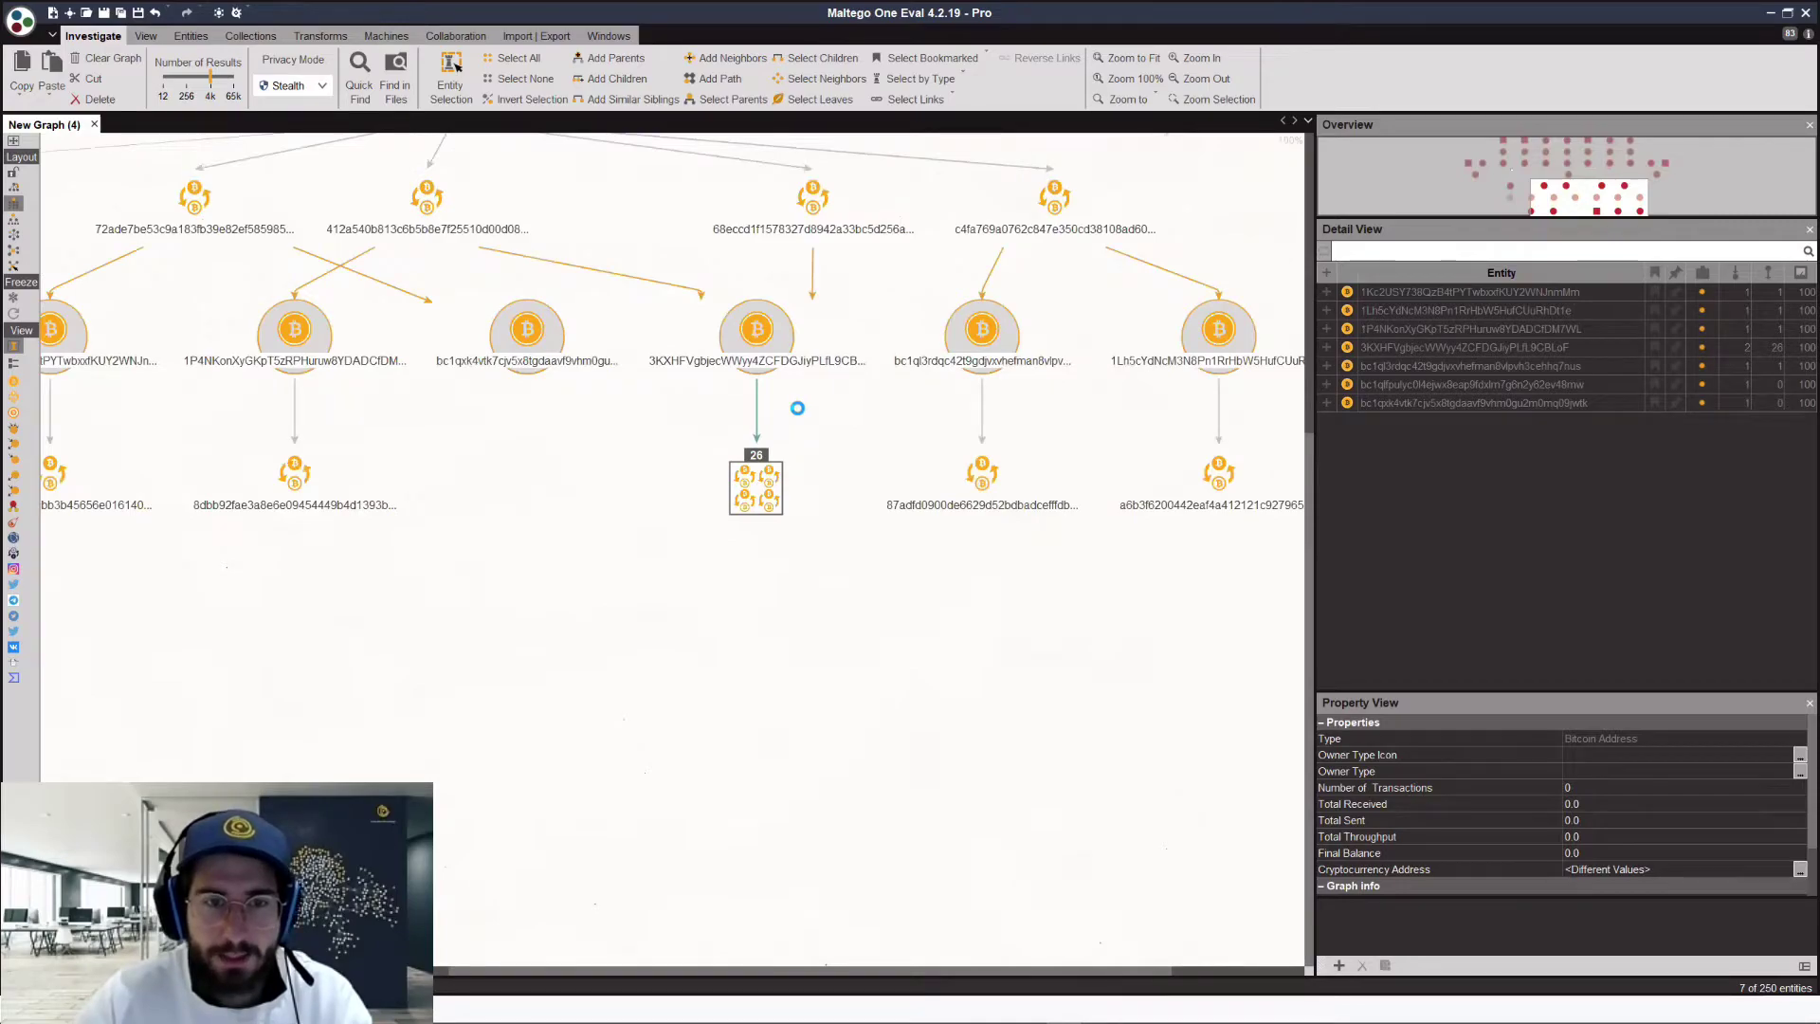
Step: Inspect address 3KXHF, its 26 grouped transactions and the 8dbb92 transaction's details
left_click(759, 320)
left_click(769, 479)
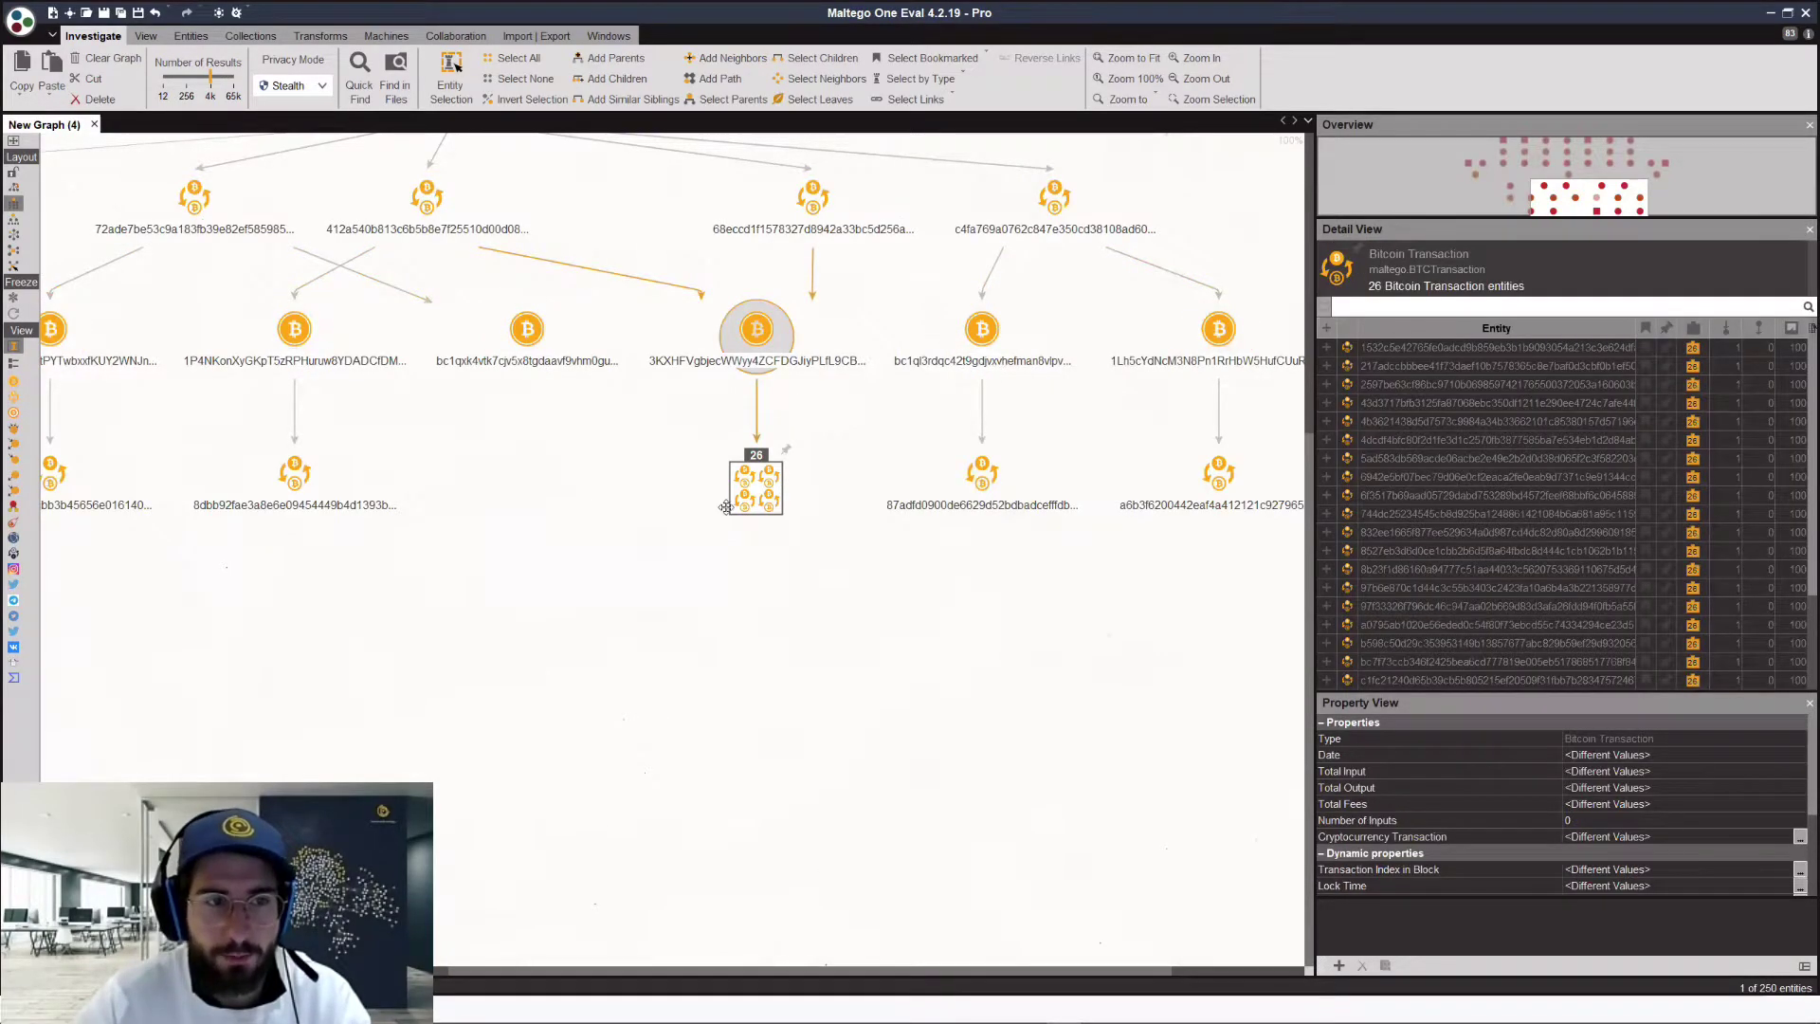
scroll(455, 474, "left", 3)
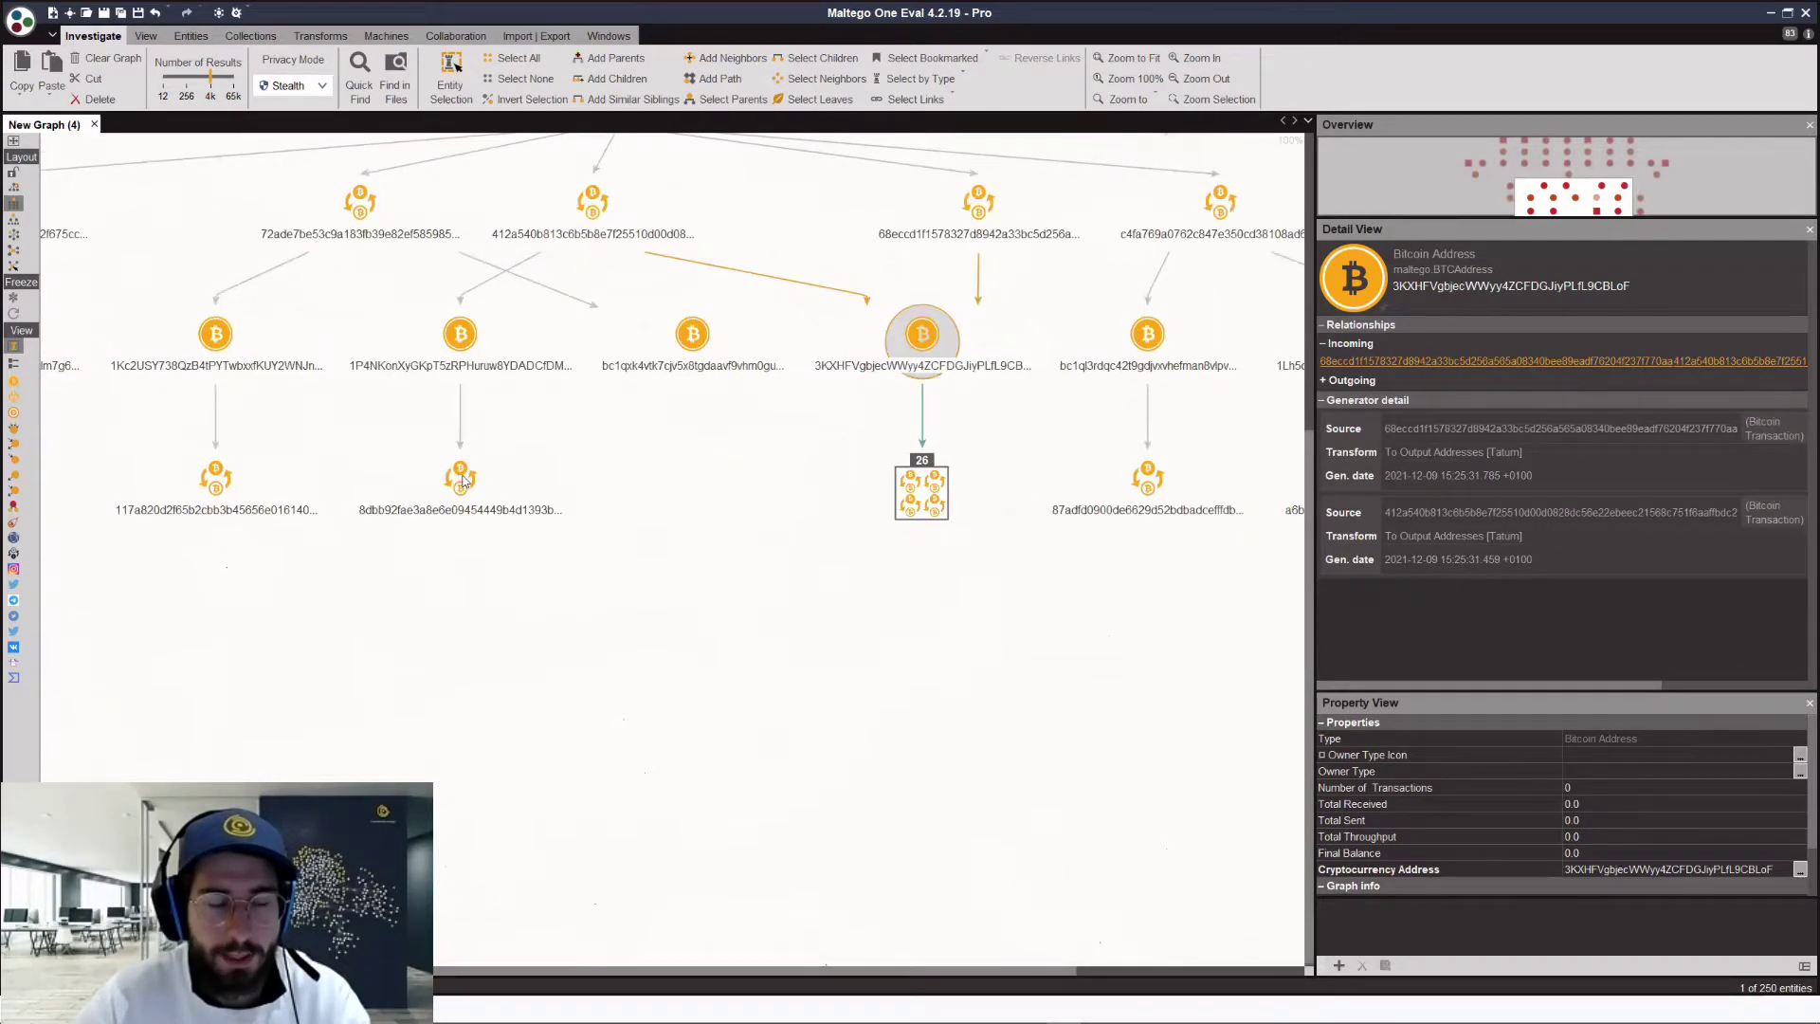
left_click(463, 481)
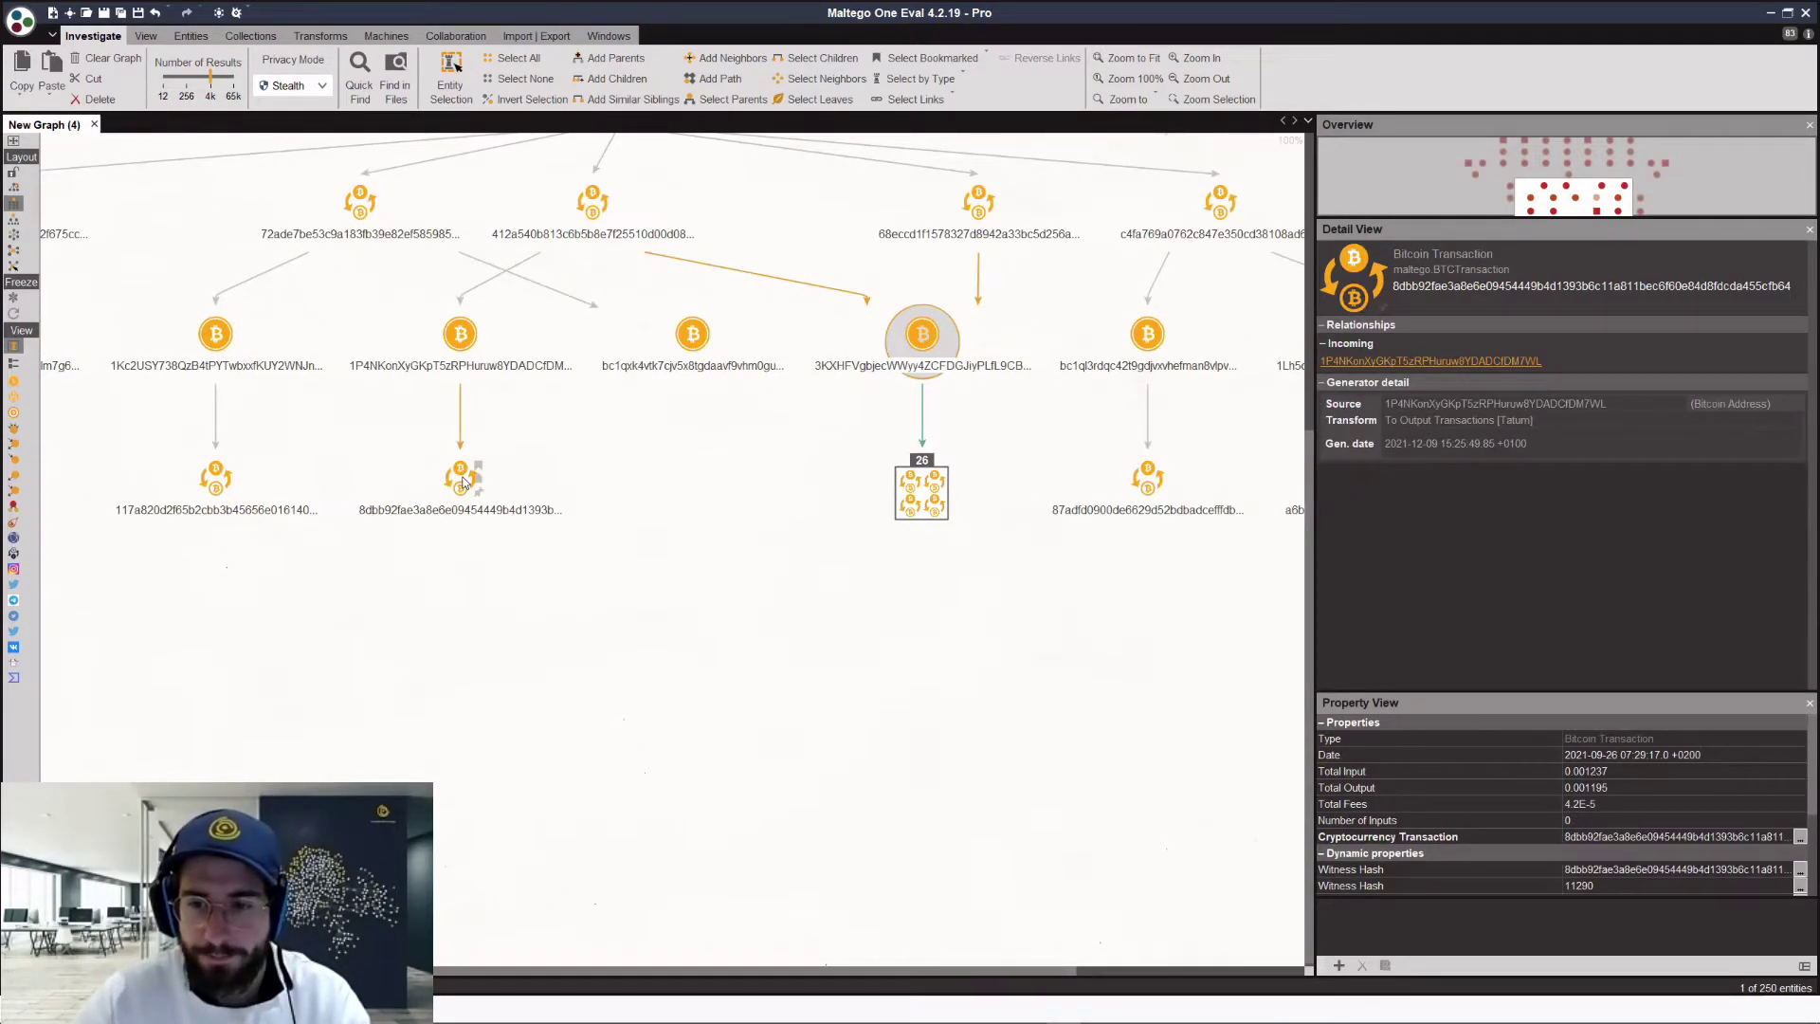
left_click(786, 368)
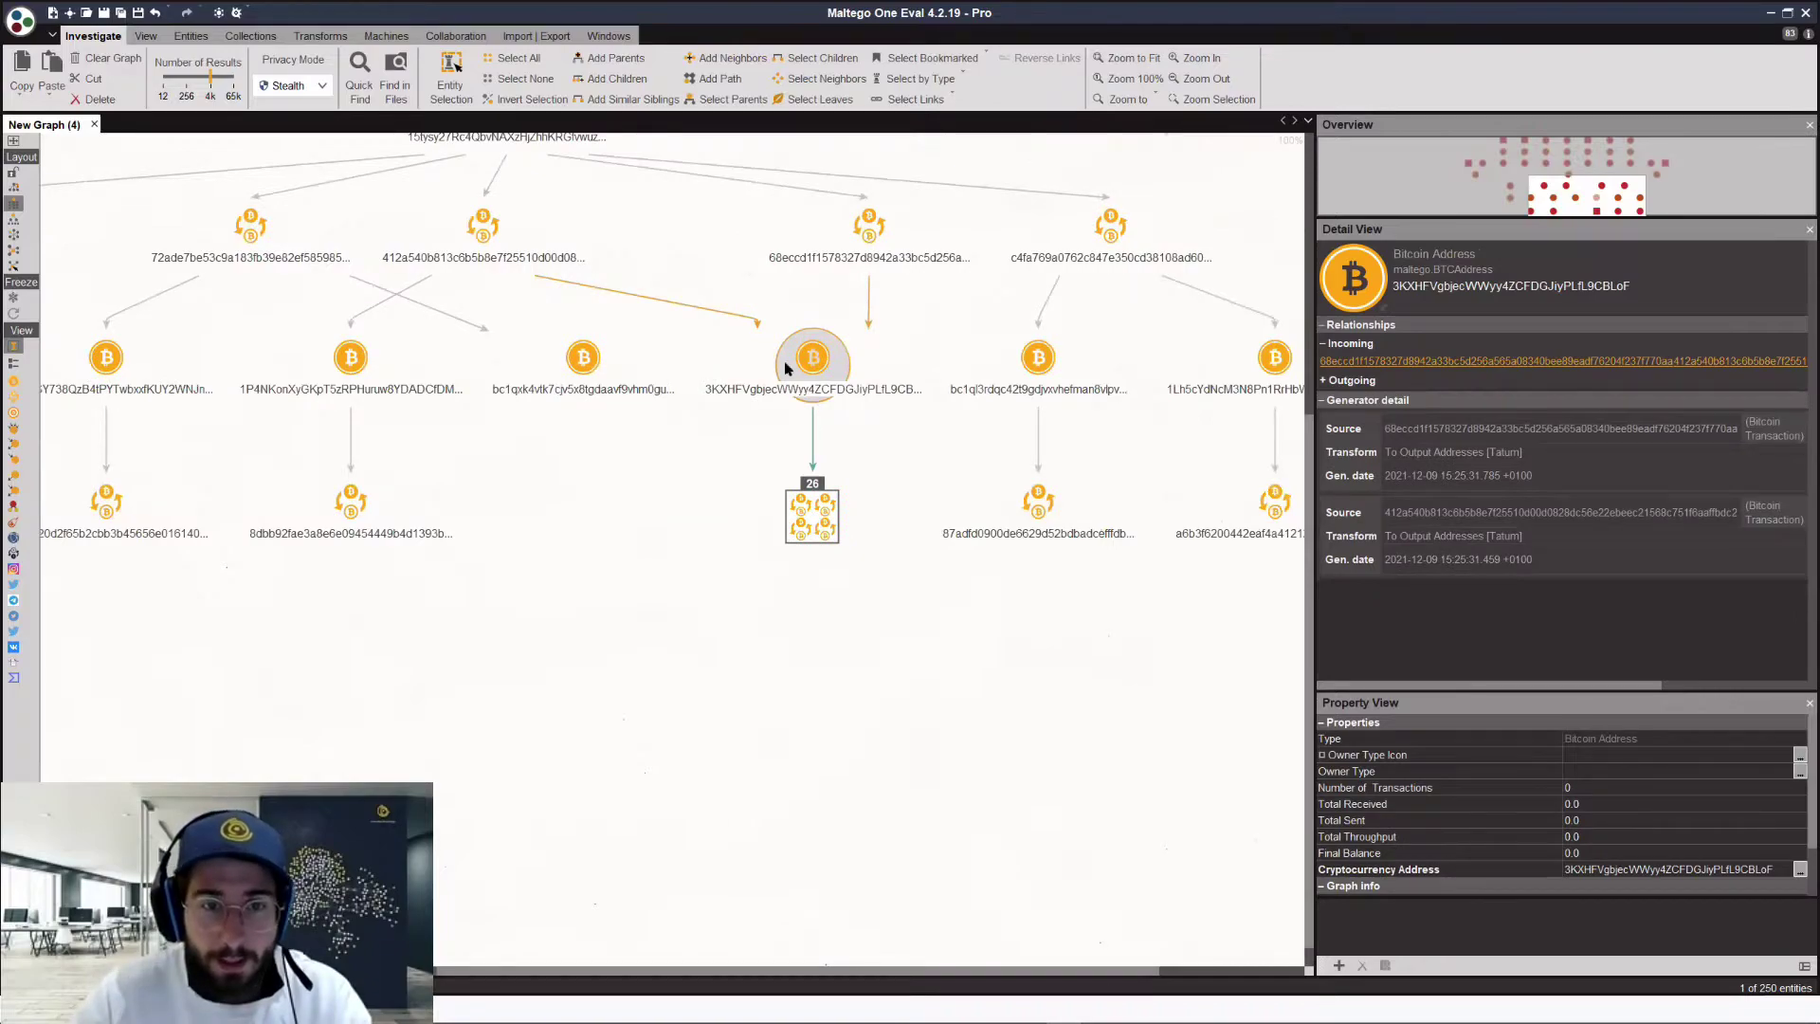
left_click(785, 369)
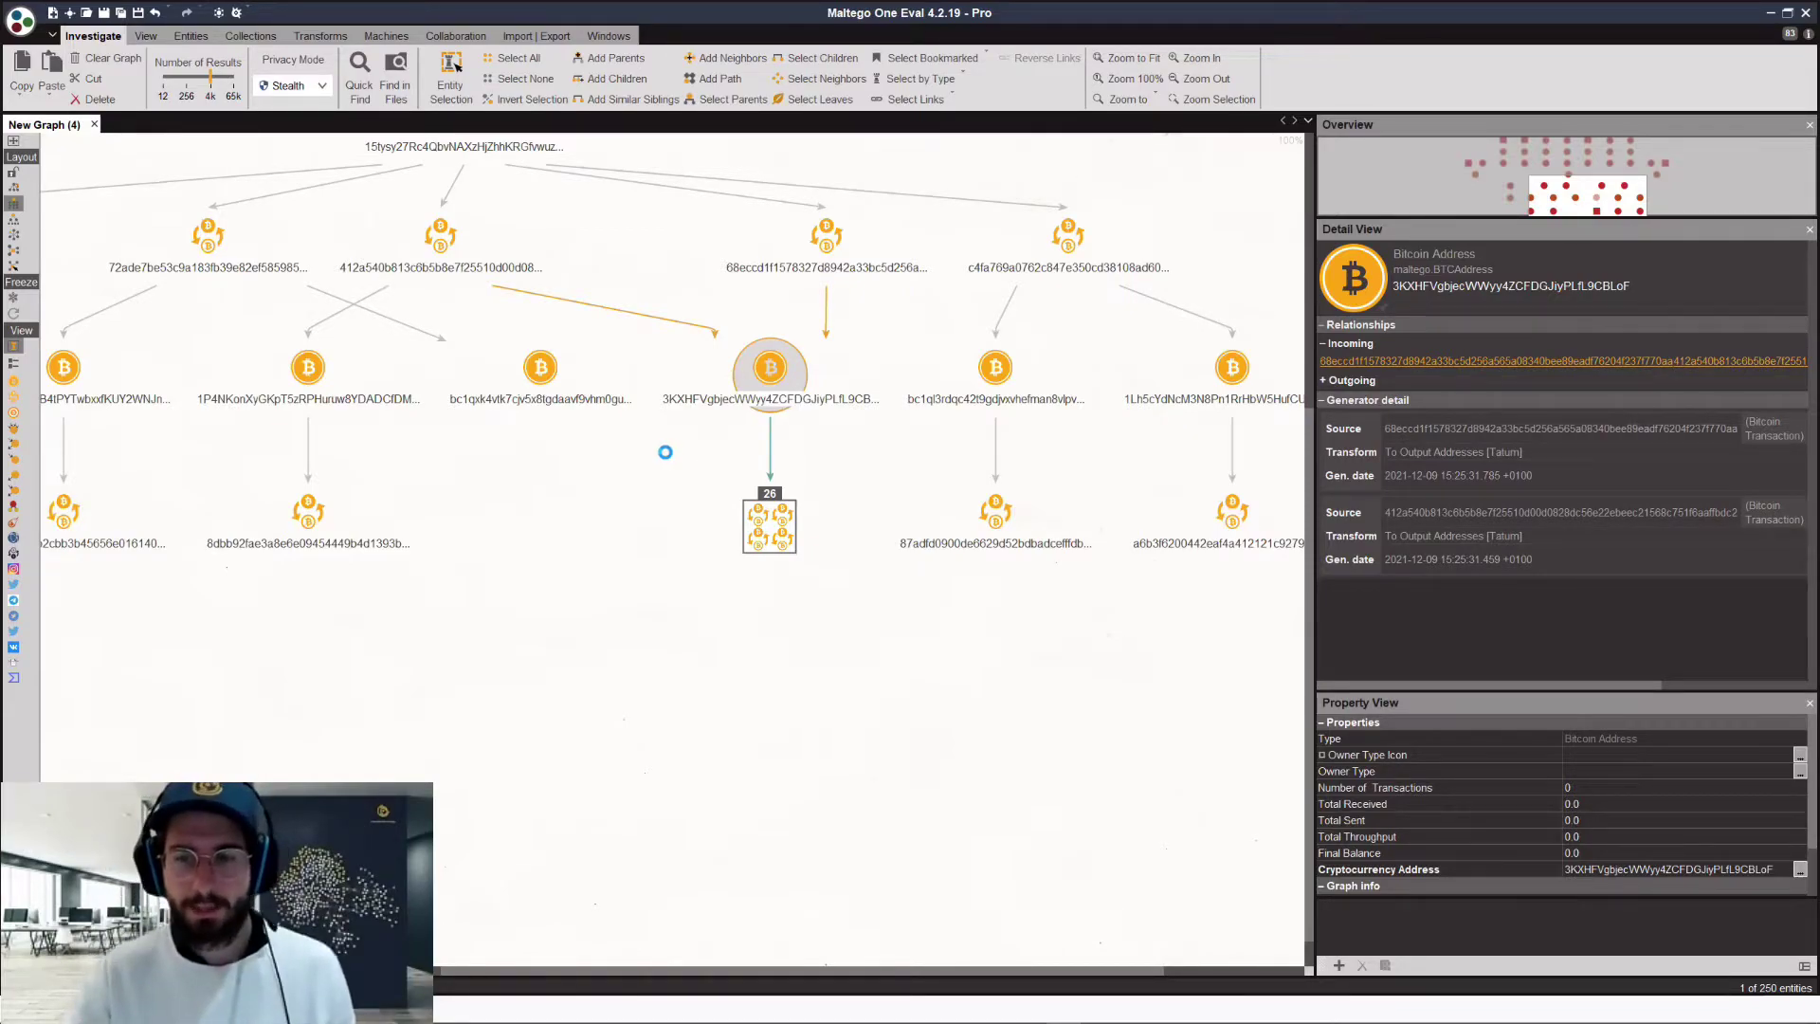
Step: Run Annotate Address Balance [Tatum] on 3KXHF, showing 4.3361263 received and sent with 0.0 balance
right_click(666, 452)
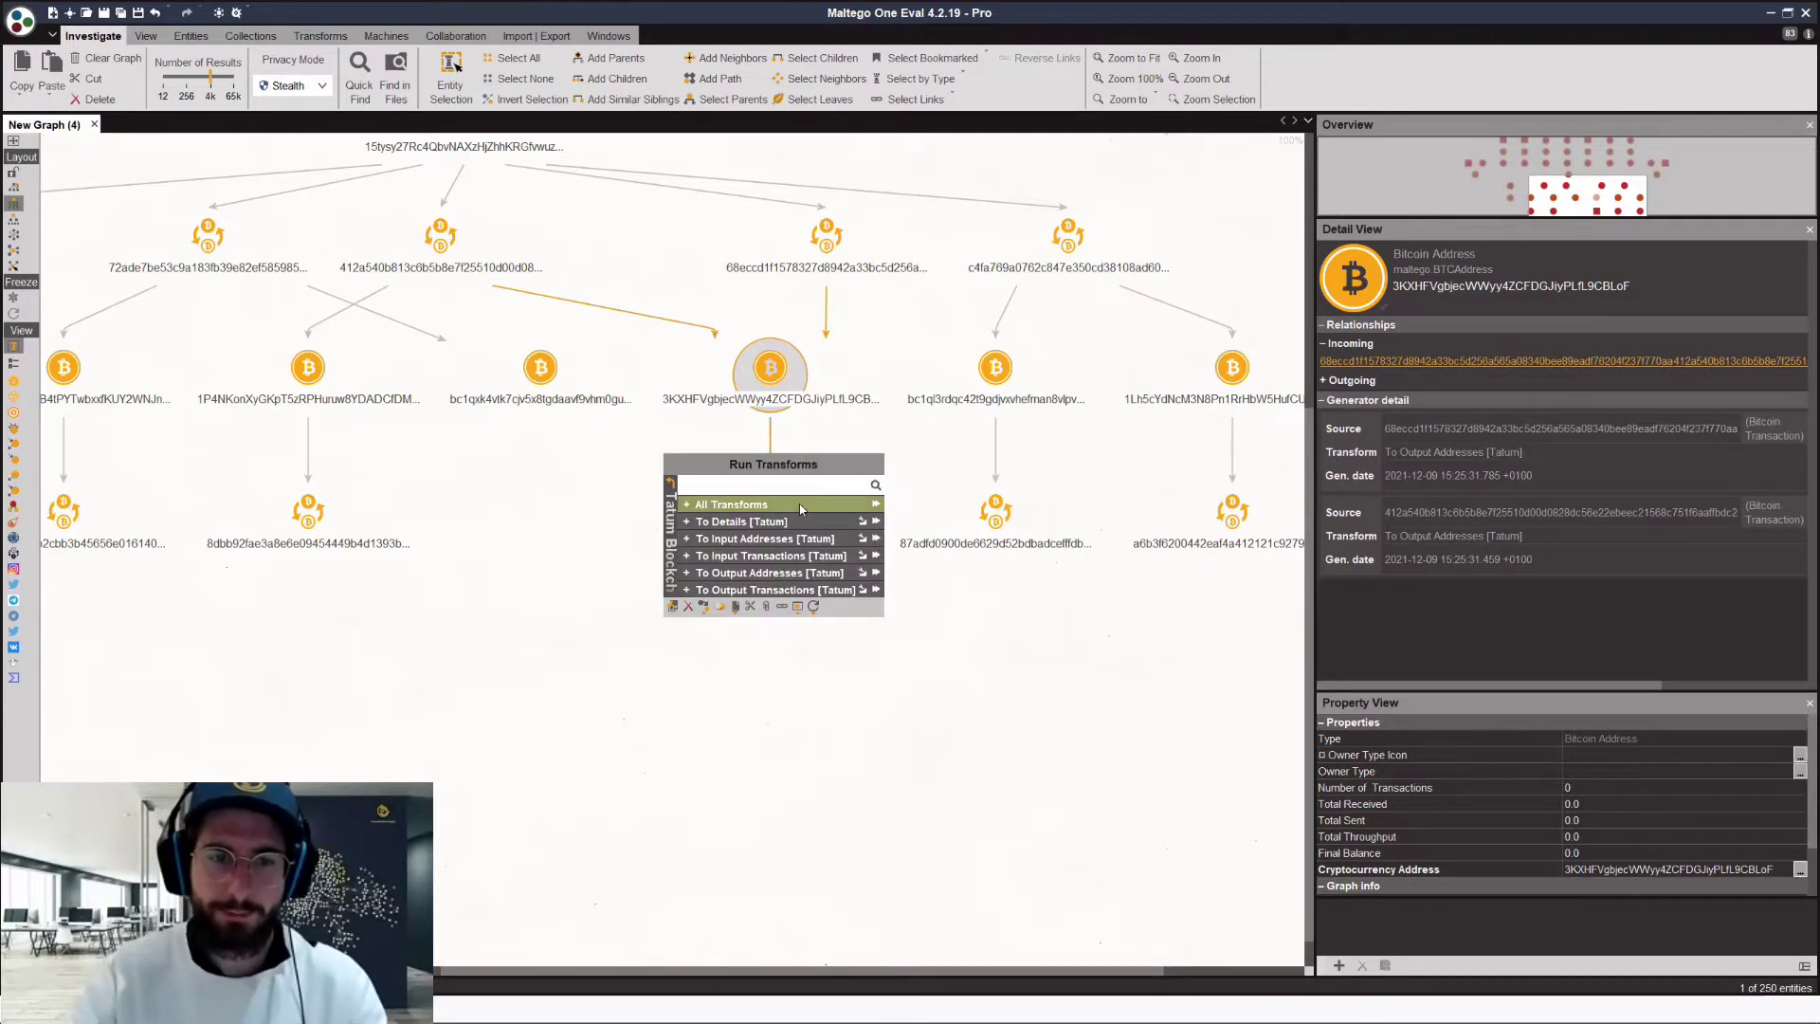
left_click(776, 523)
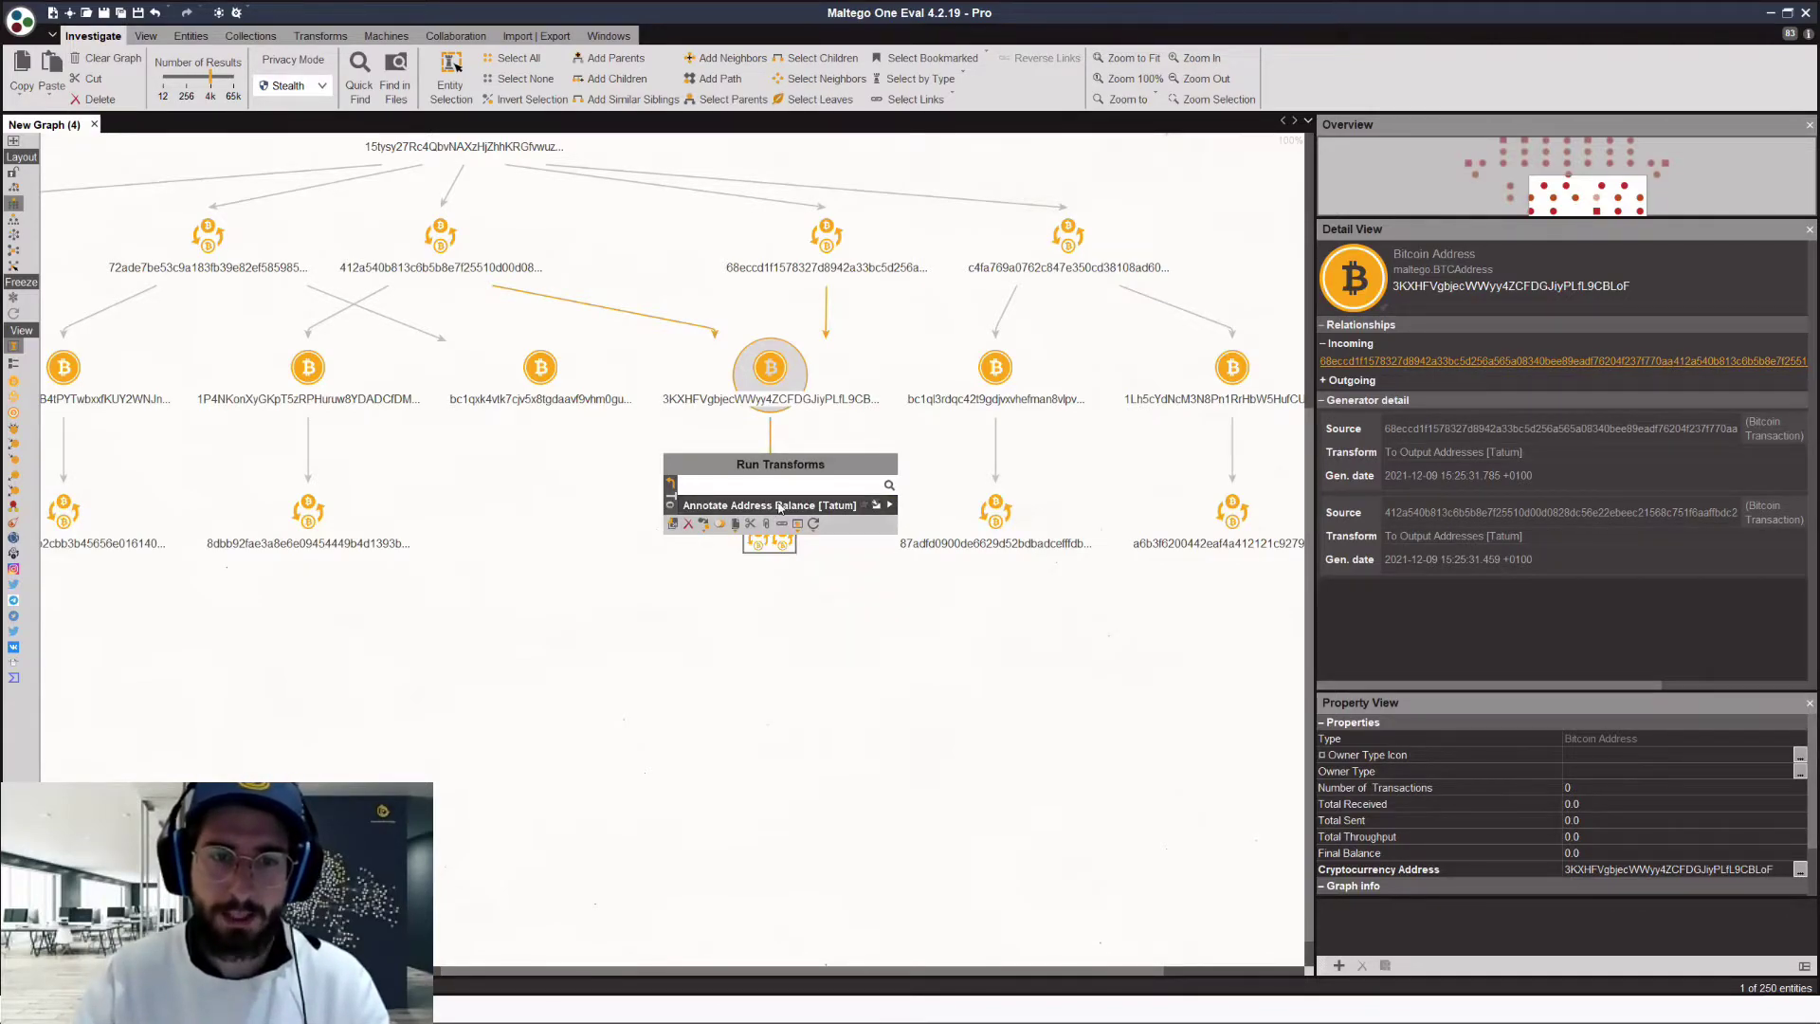
left_click(780, 506)
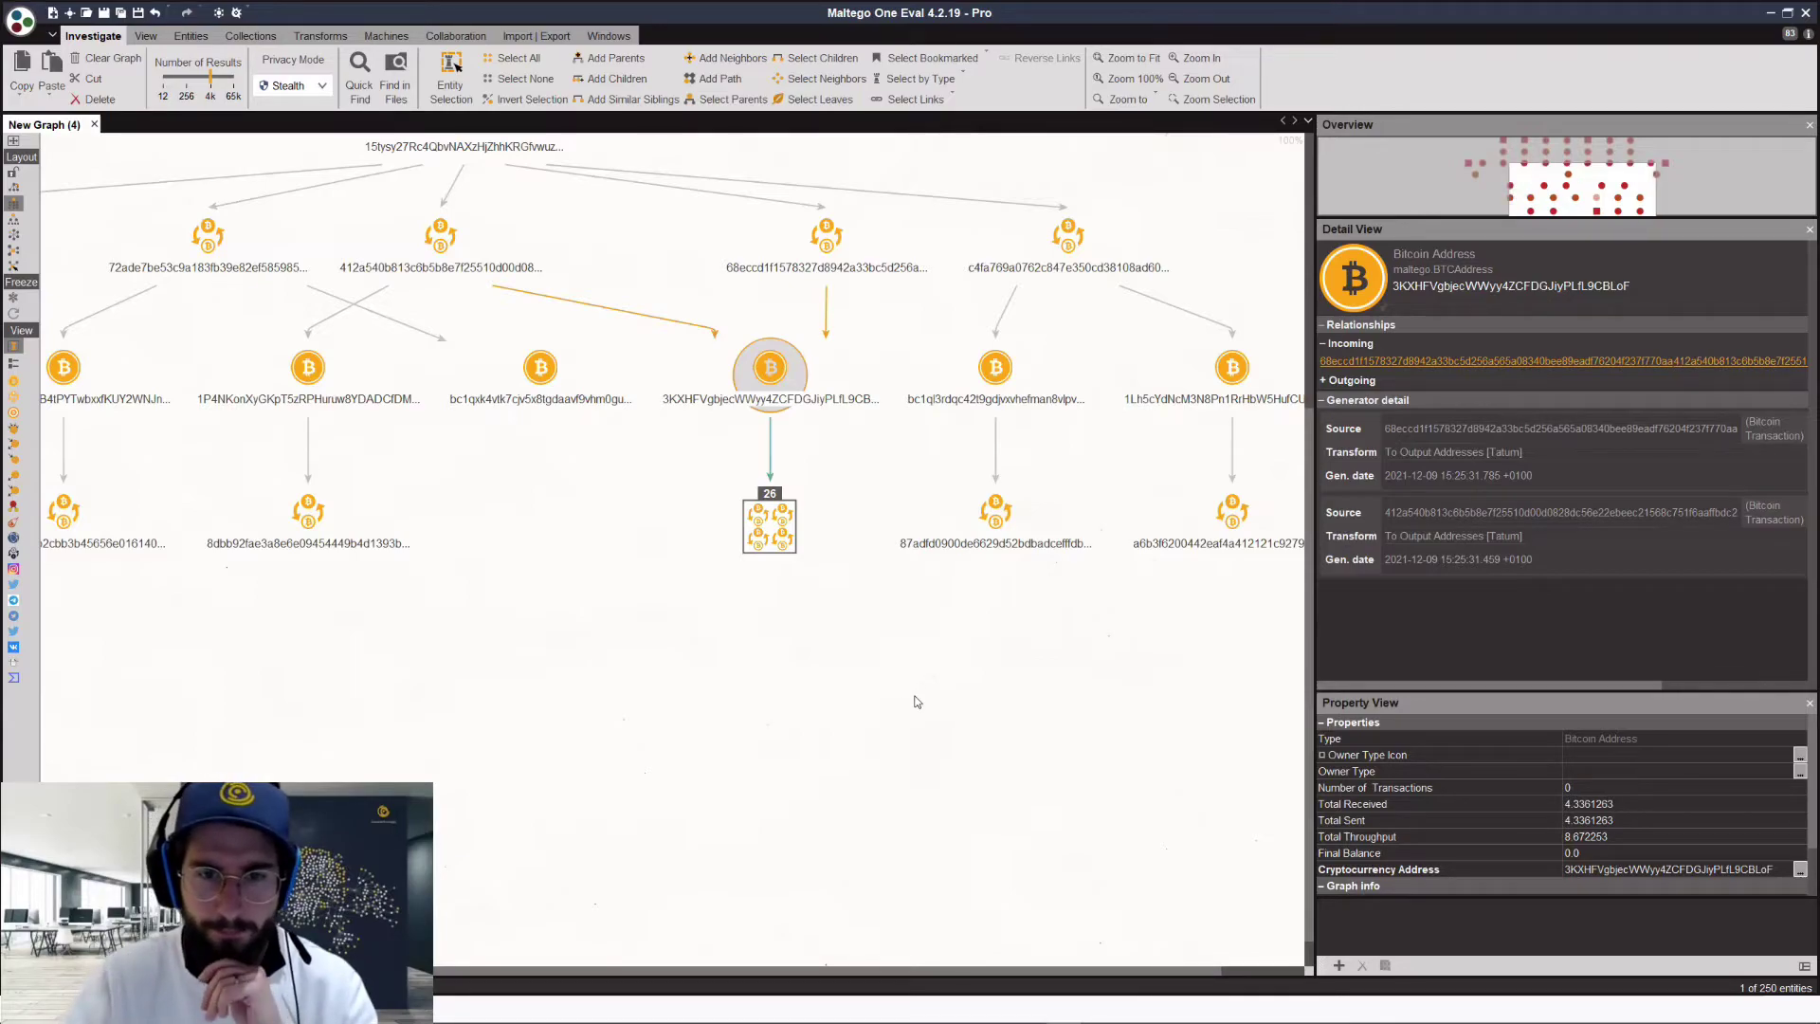
scroll(908, 689, "down", 5)
Step: Uncollect the 26-entity transaction group under the 3KXHF address into separate transaction nodes
scroll(901, 690, "down", 2)
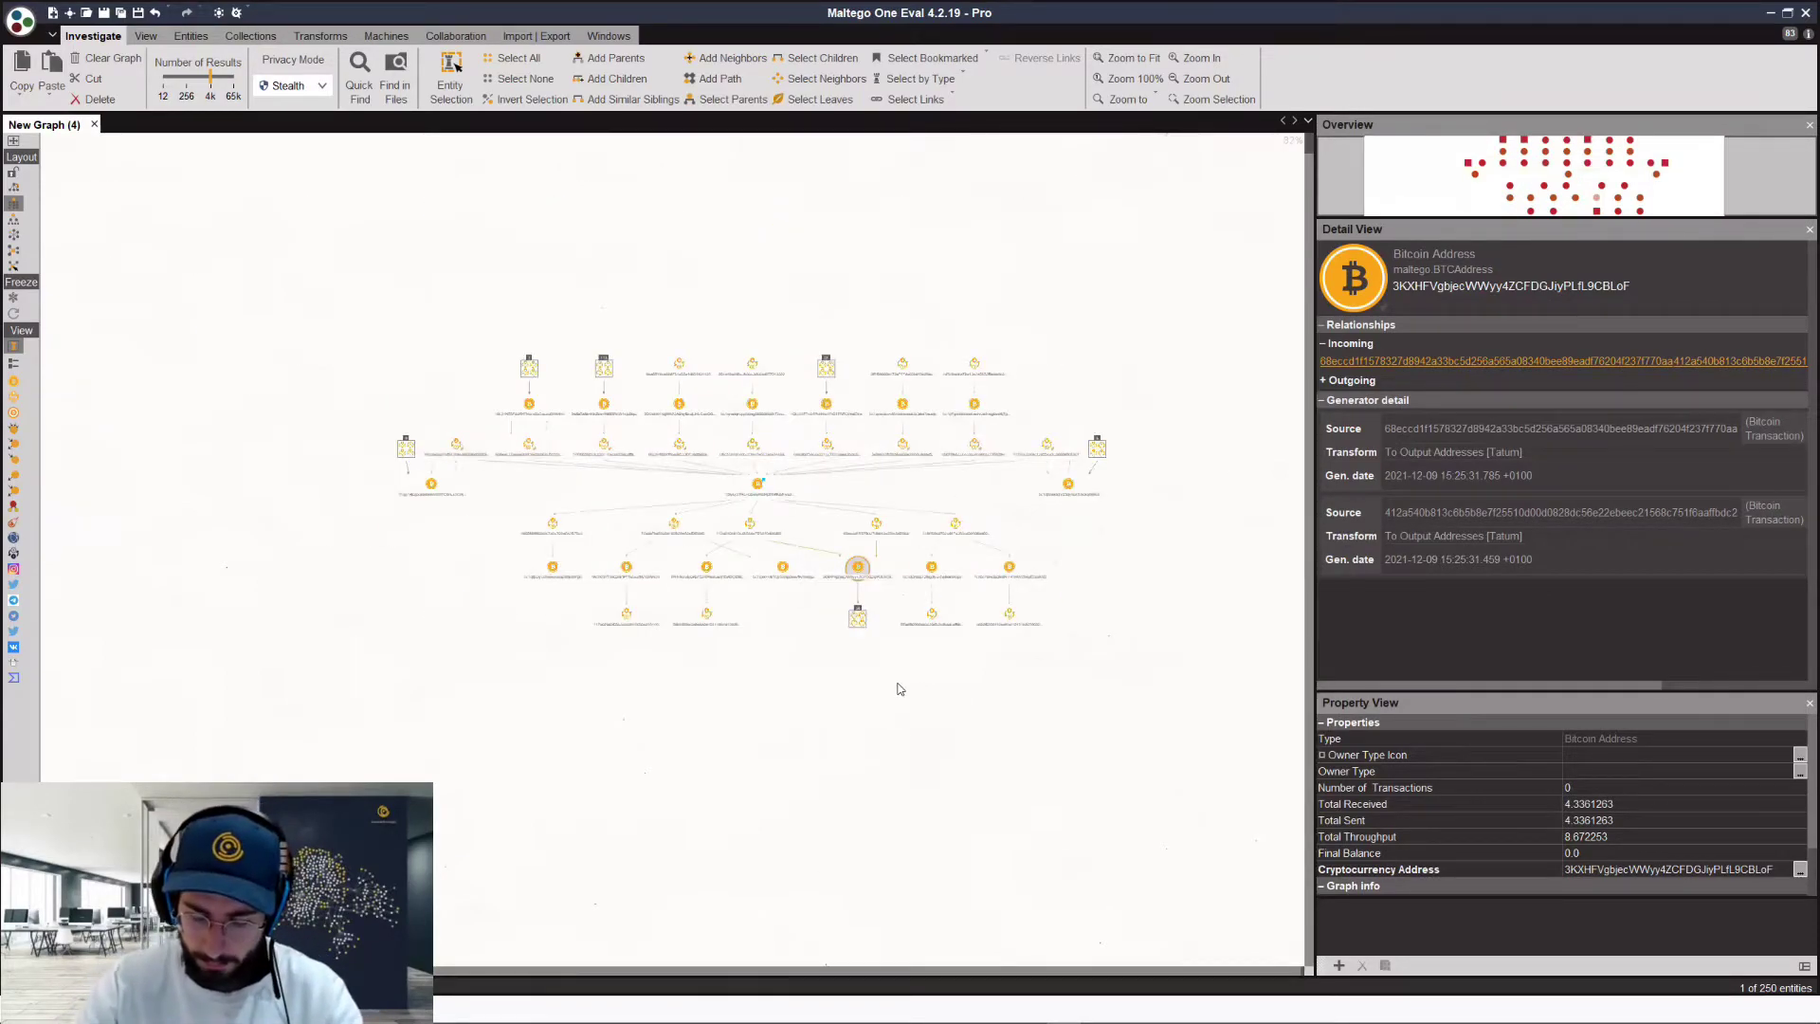
scroll(739, 631, "up", 3)
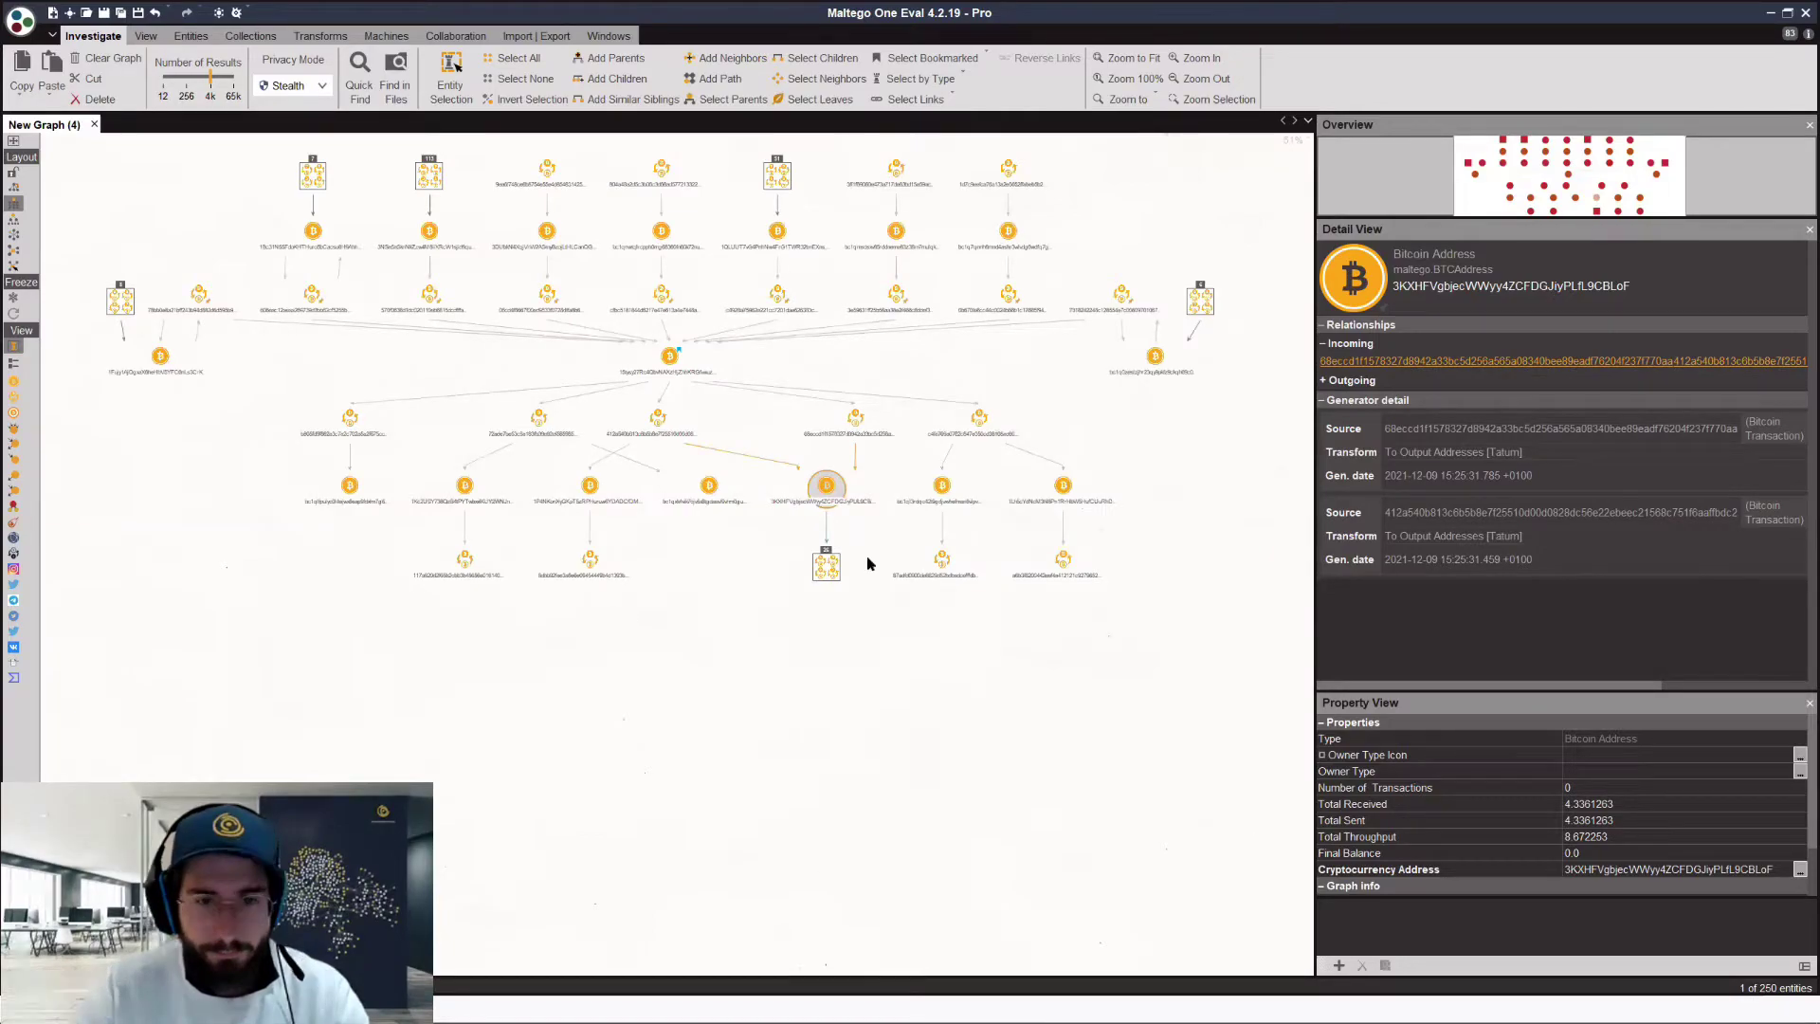
left_click(838, 565)
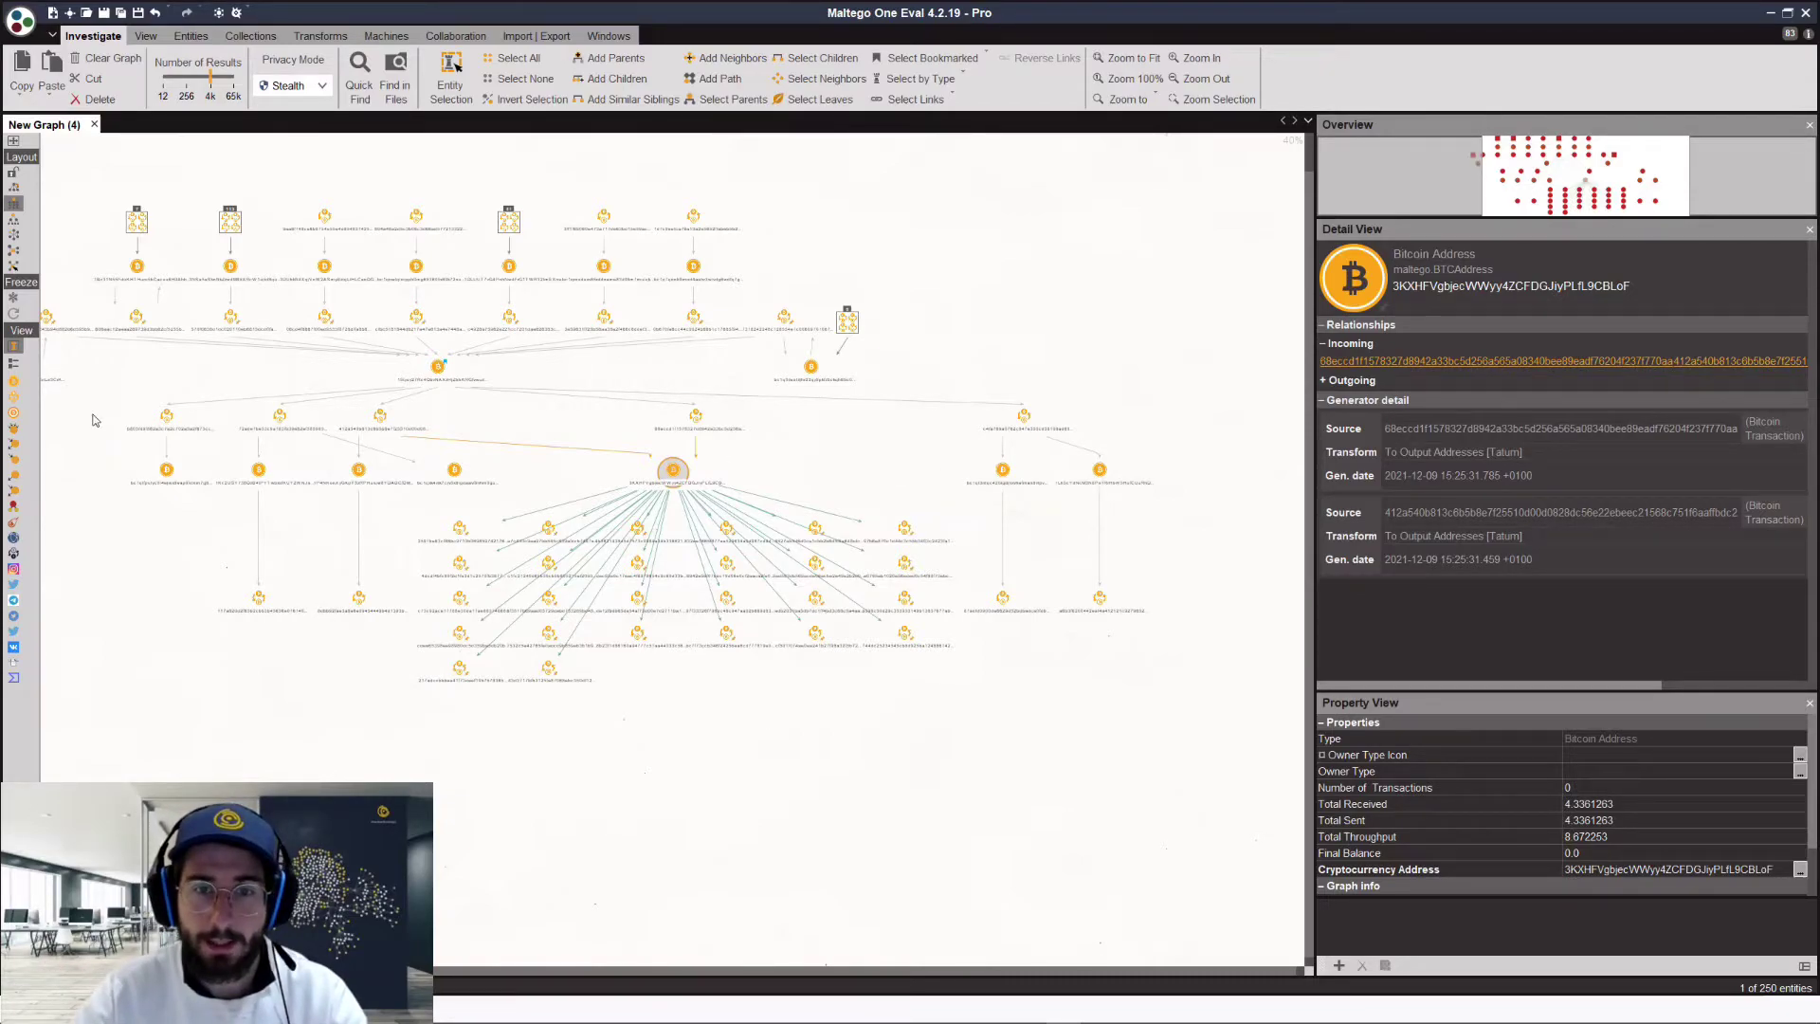
Step: Switch to the Ranked view and inspect the largest address, 3NSa5aSknNkZzw4M8iiXRcW1sjid8quXdt
left_click(14, 466)
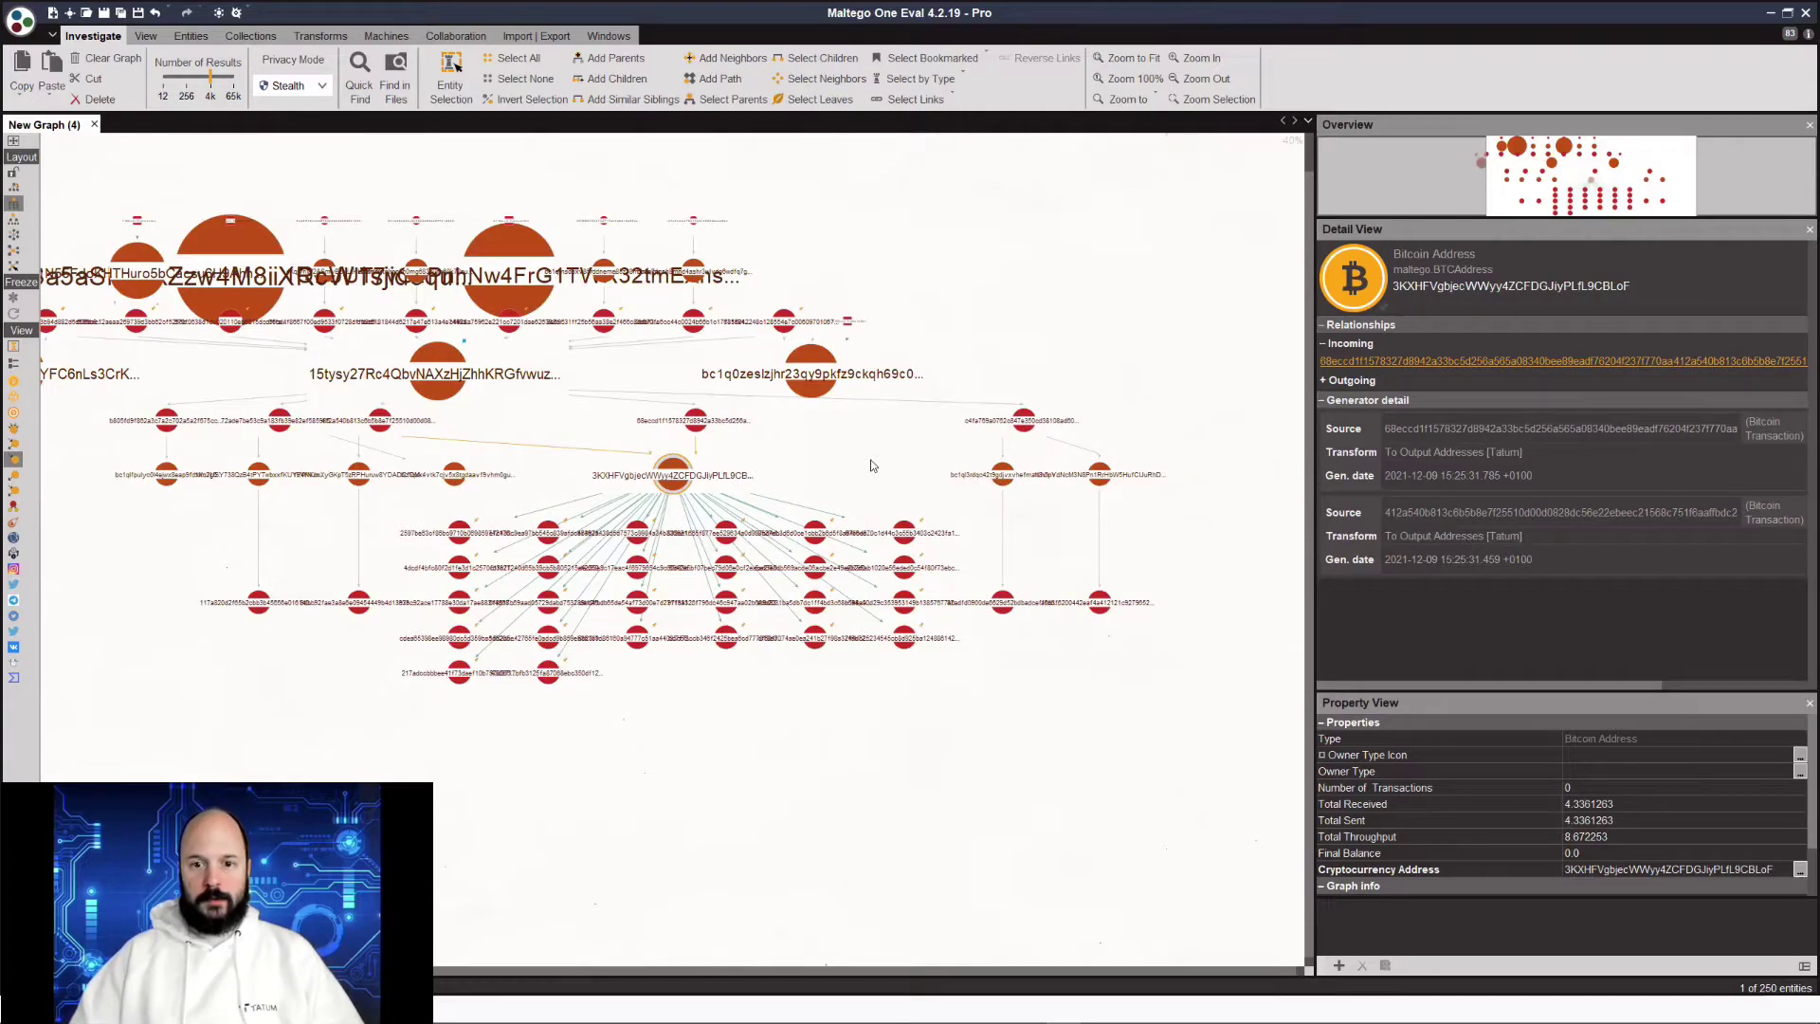
left_click(225, 230)
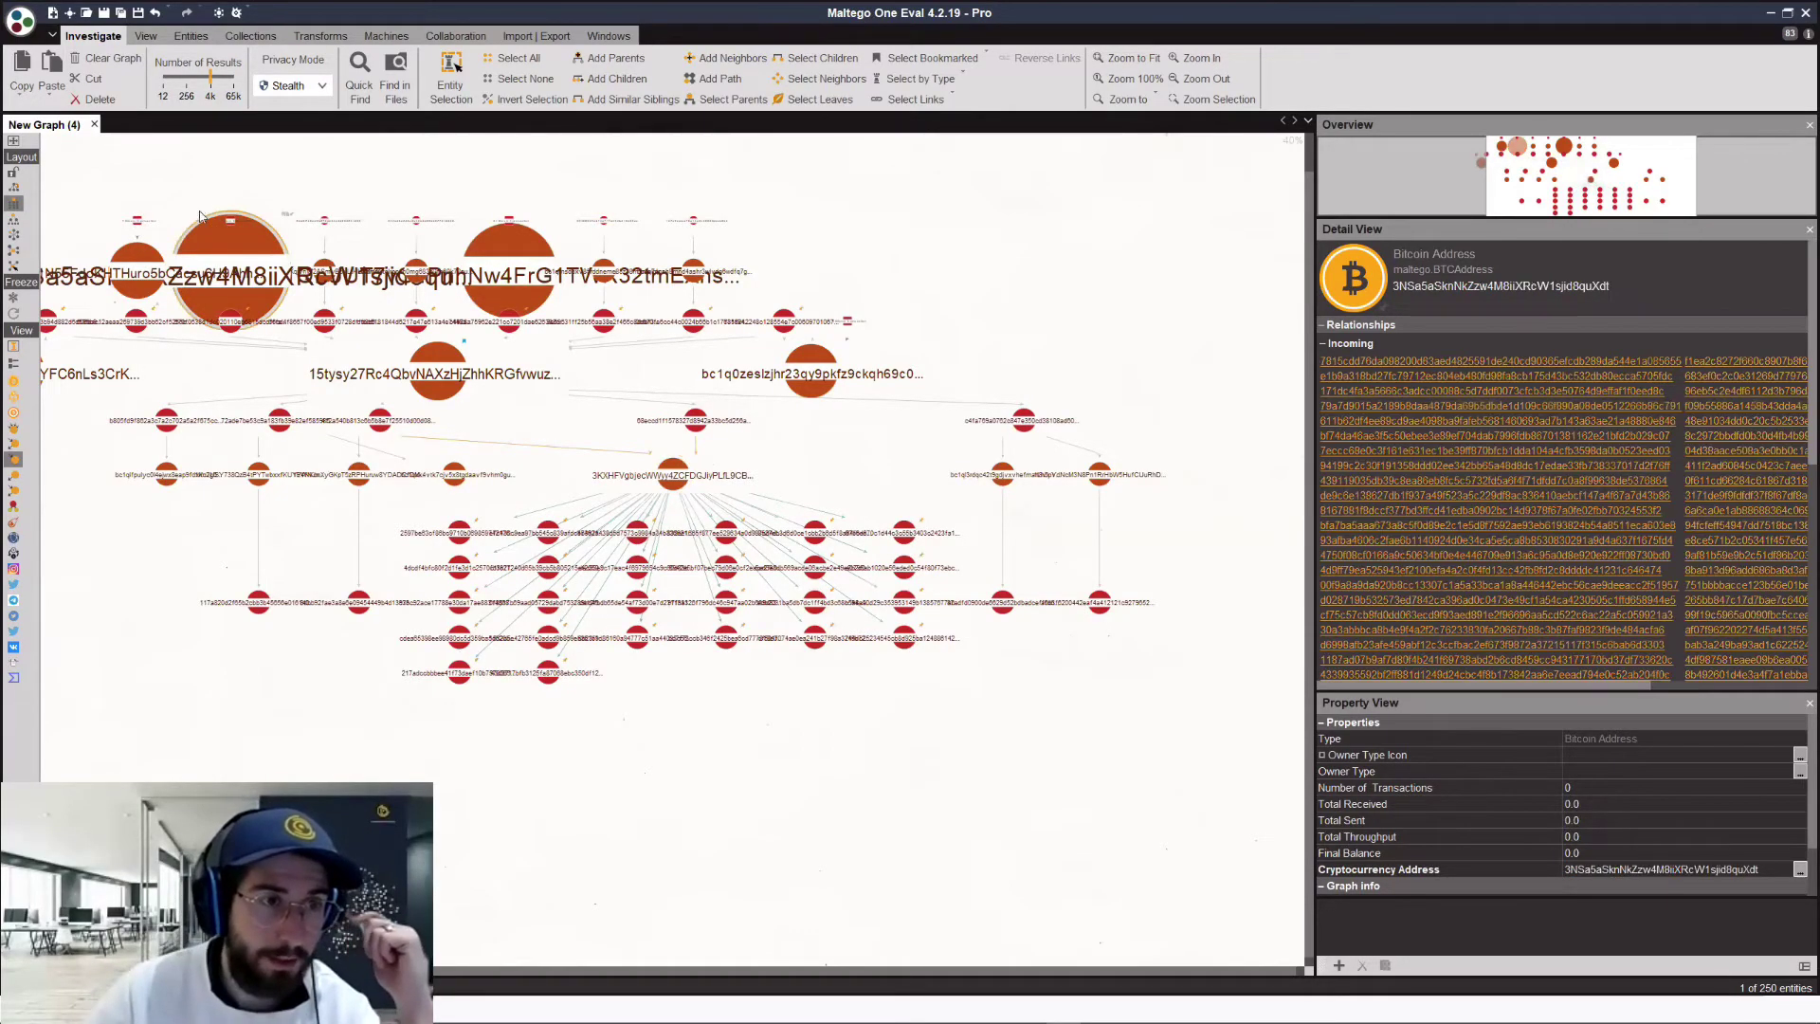
scroll(265, 289, "up", 3)
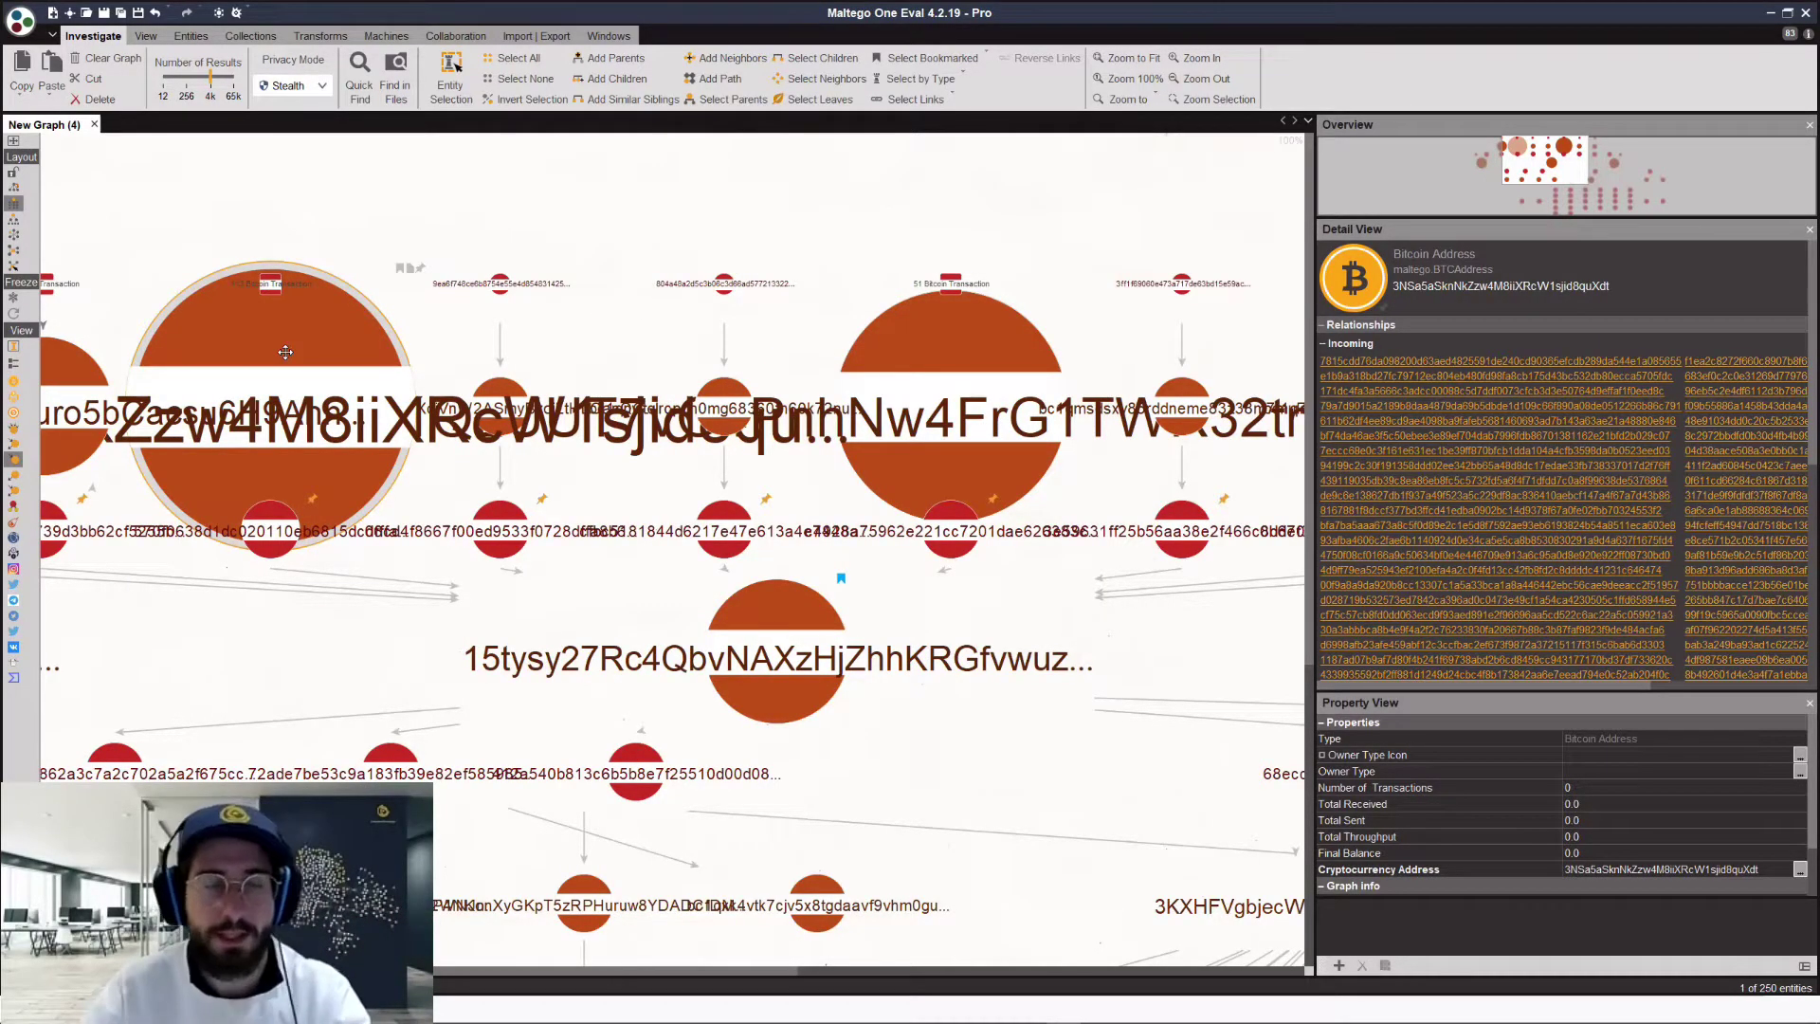
scroll(368, 326, "down", 3)
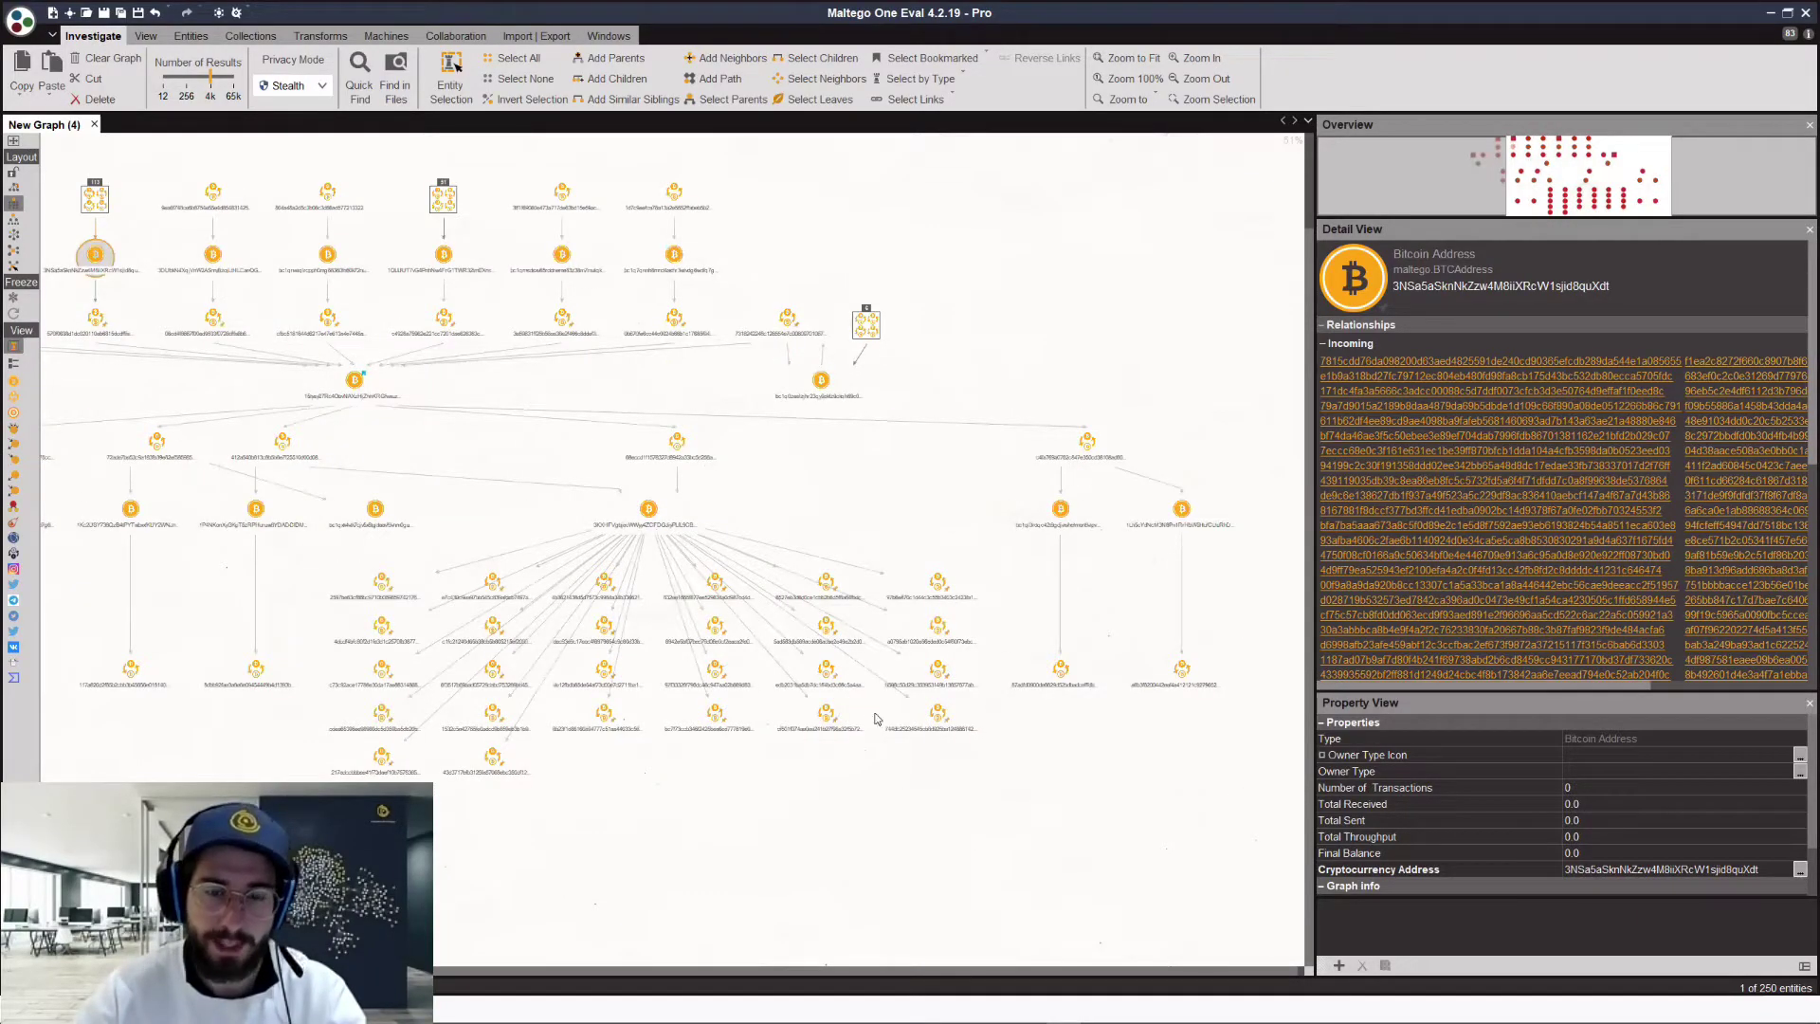
Step: Zoom out to see the whole 250-entity graph in normal icon view
scroll(884, 744, "down", 2)
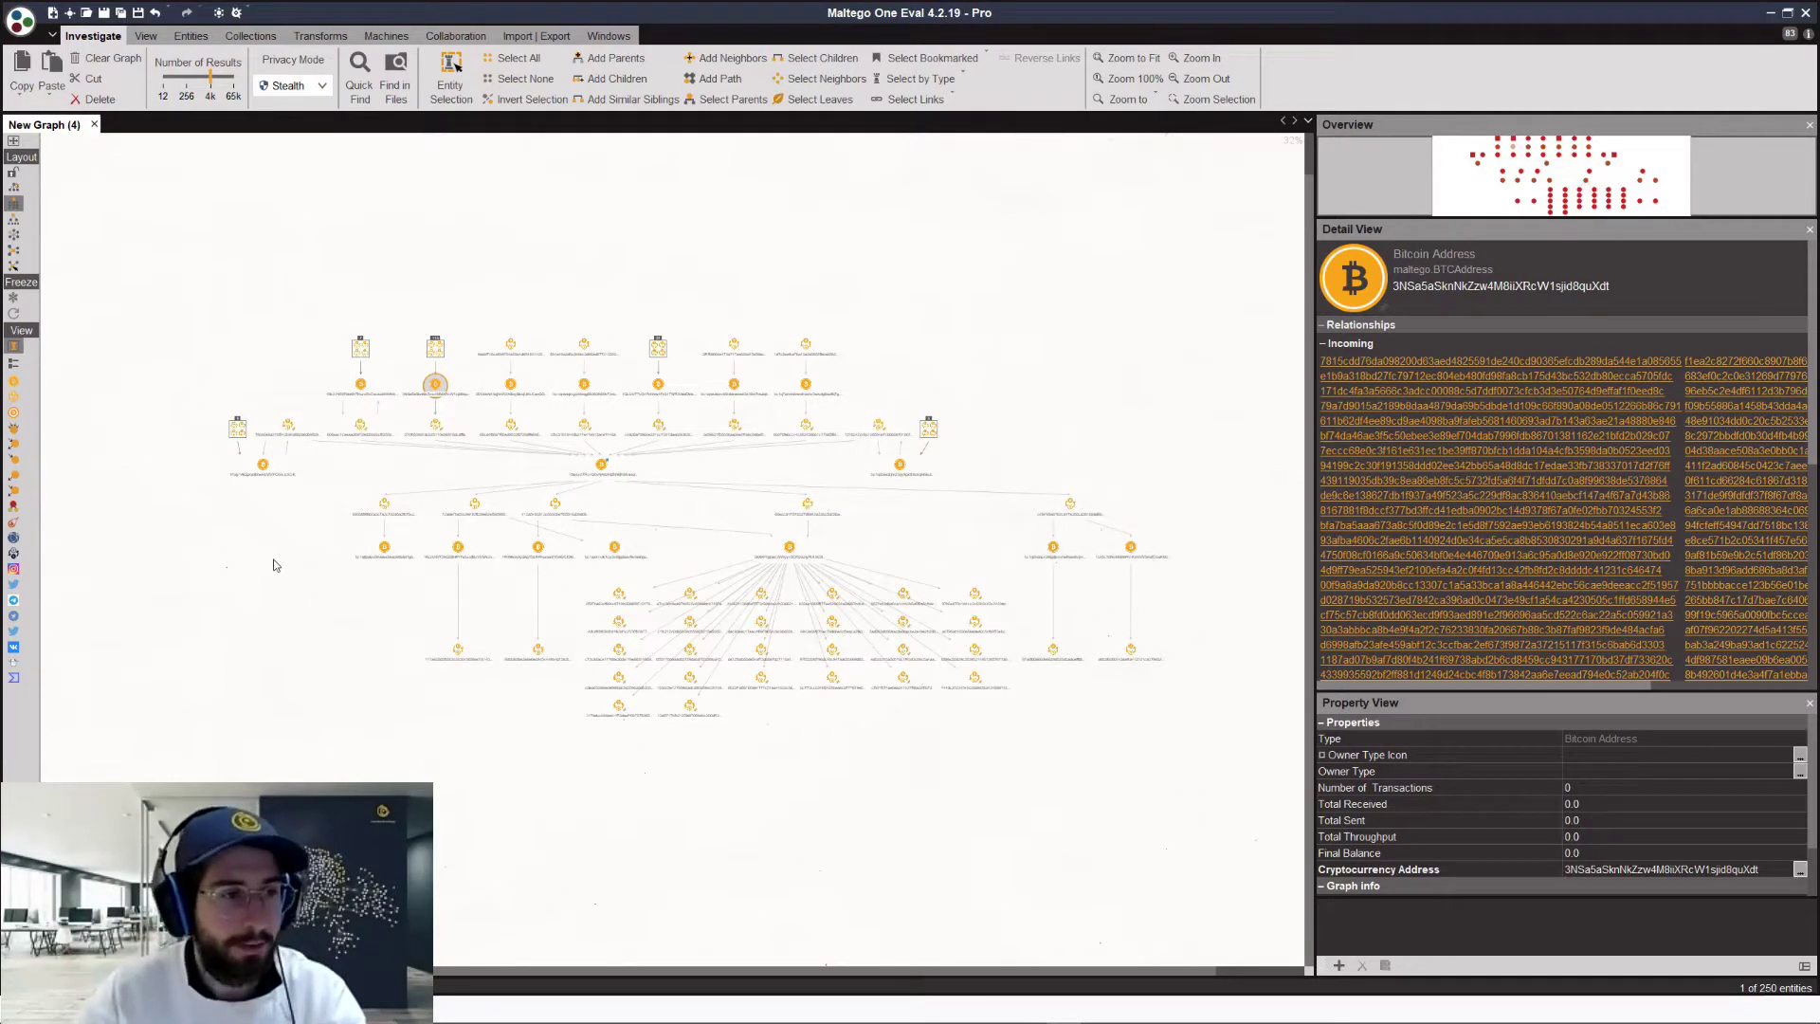
Step: Size transactions by BTC amount, apply a block layout, and inspect the largest transactions
left_click(15, 415)
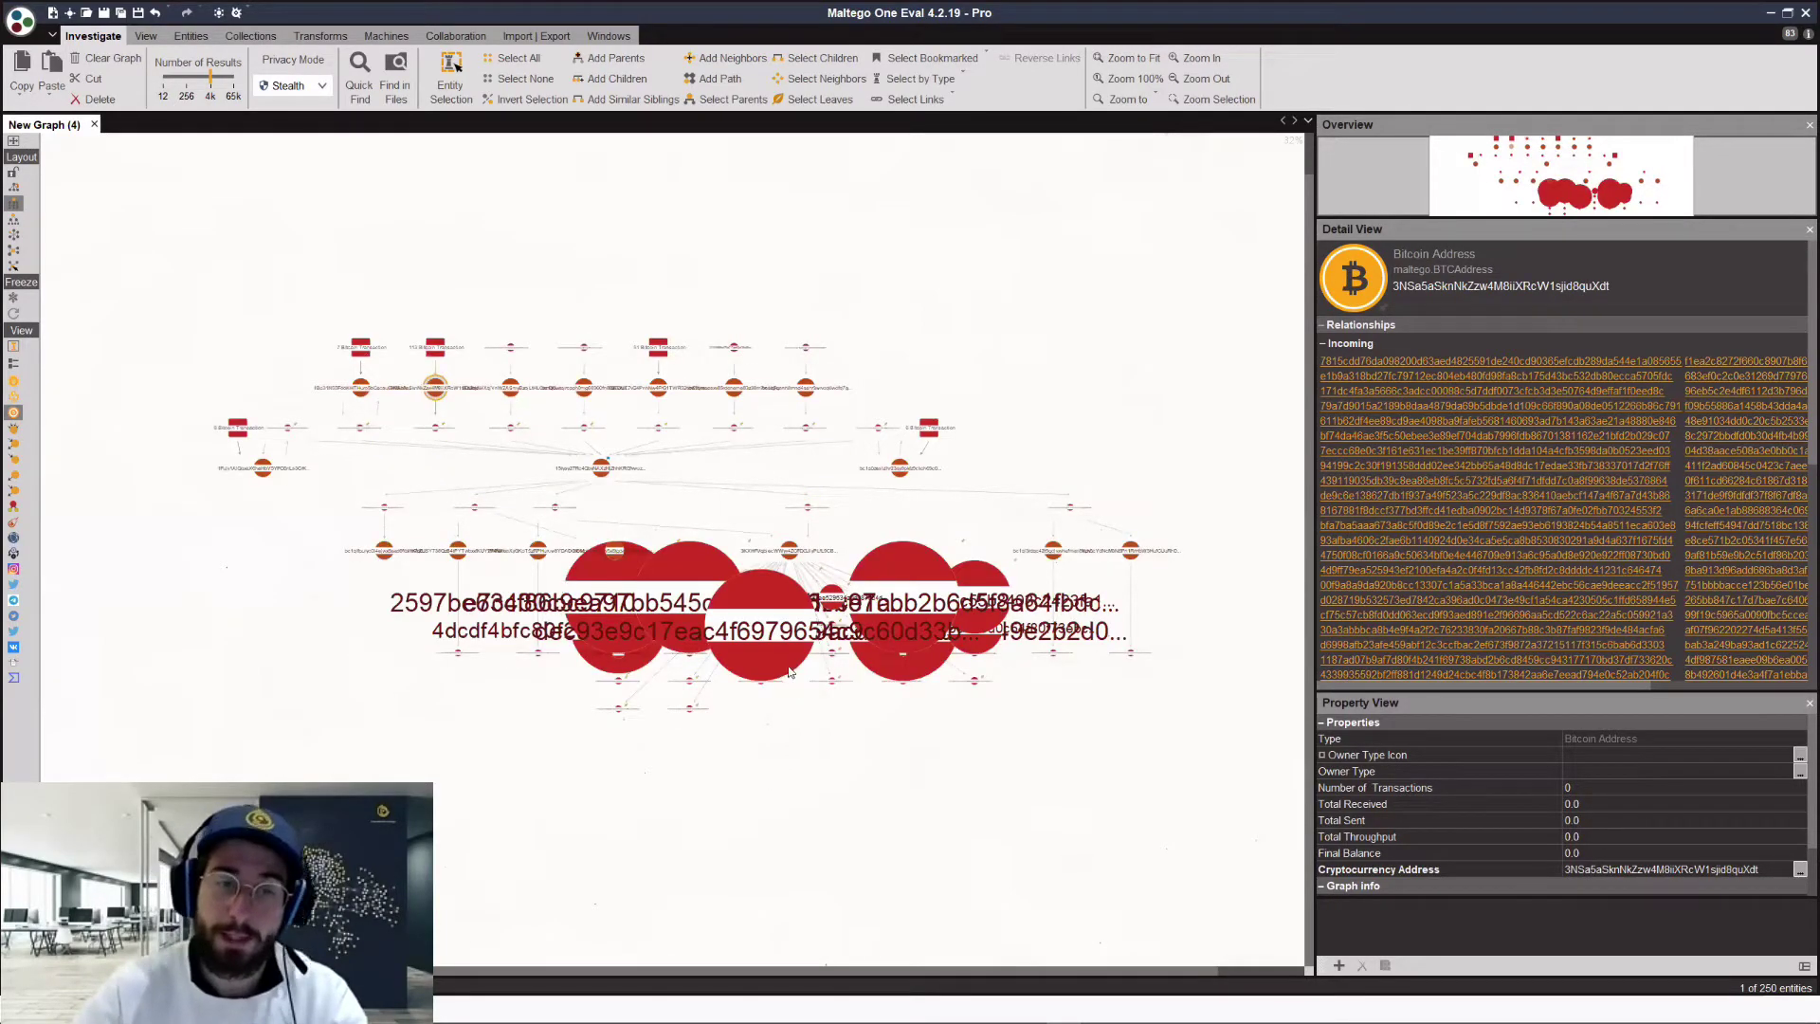
left_click(809, 547)
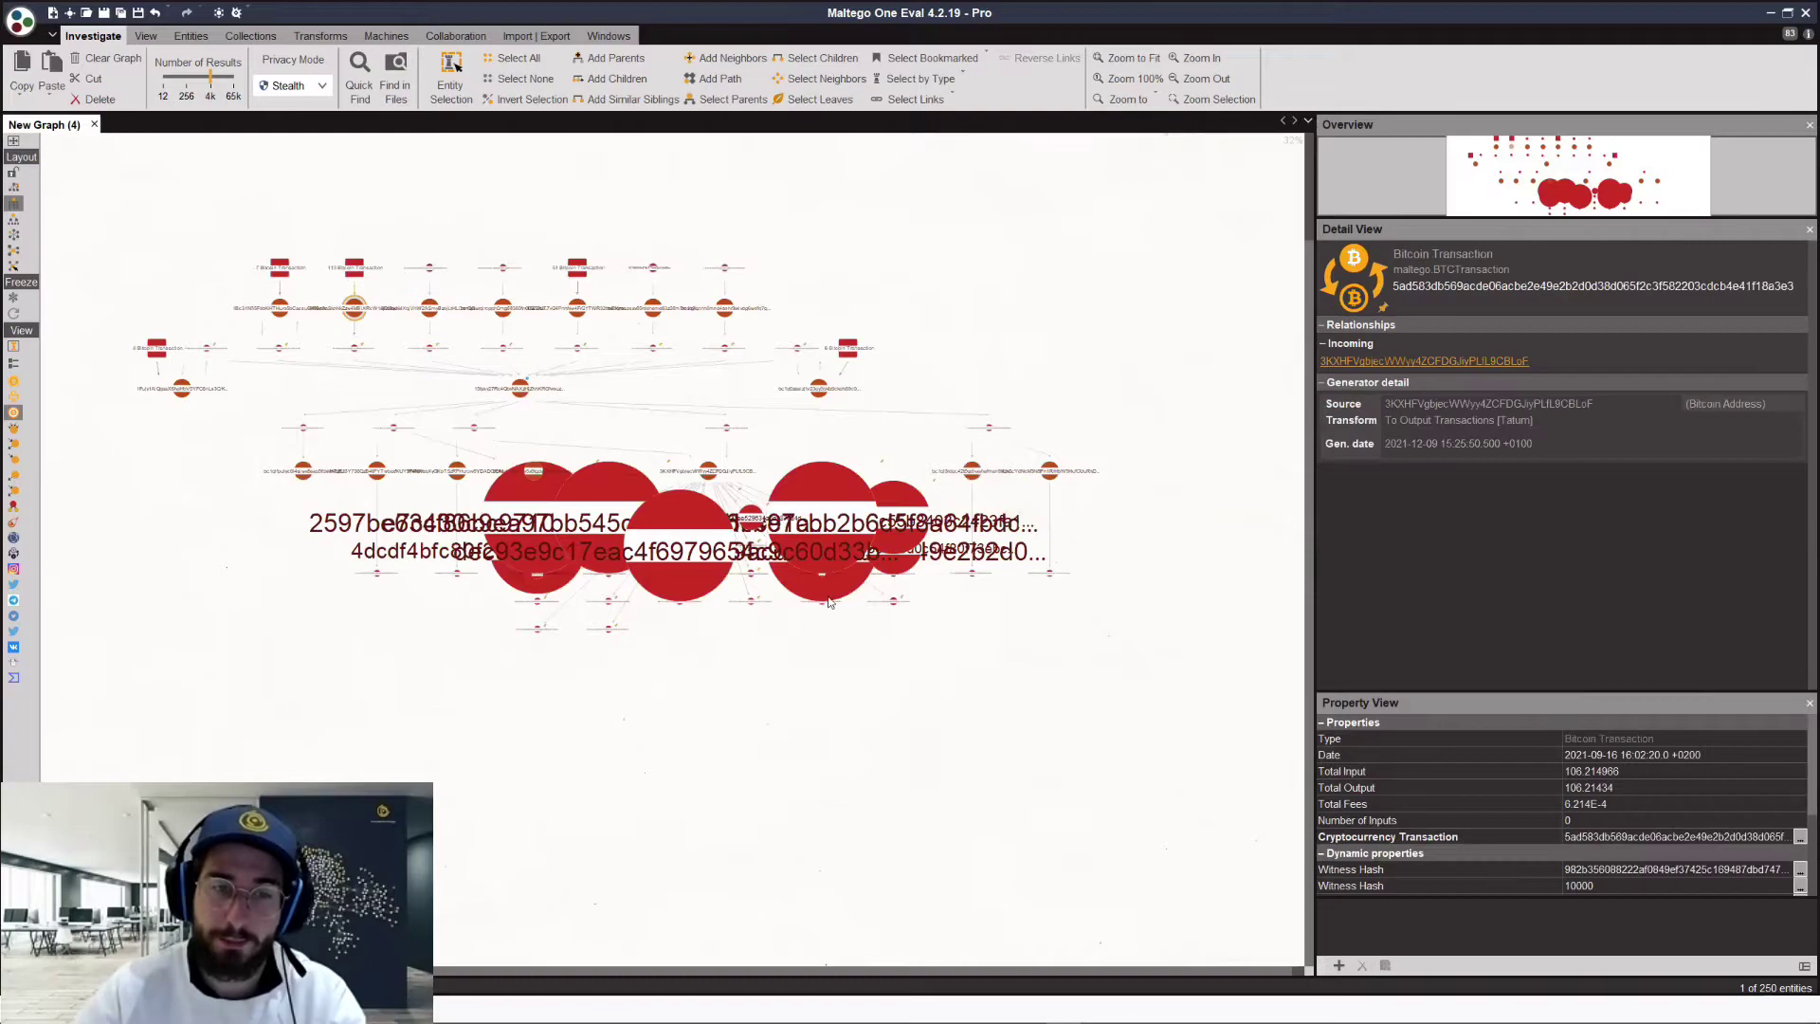
left_click(14, 204)
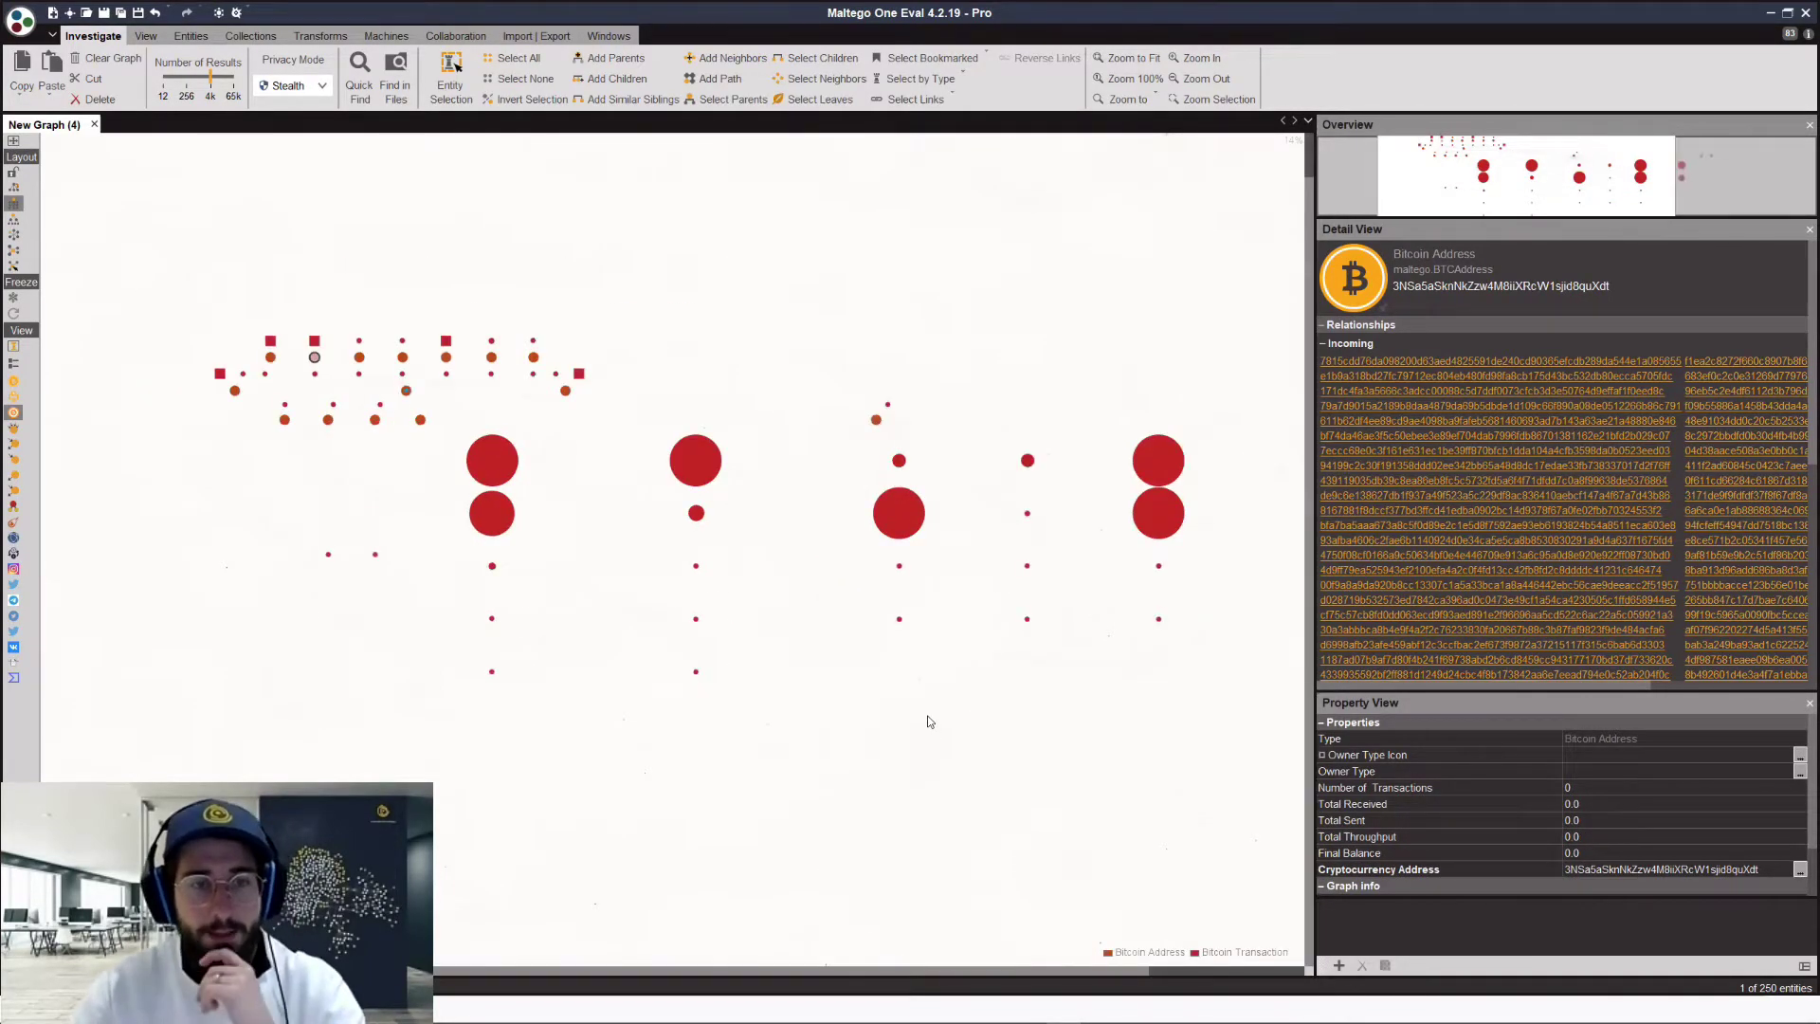
left_click(711, 479)
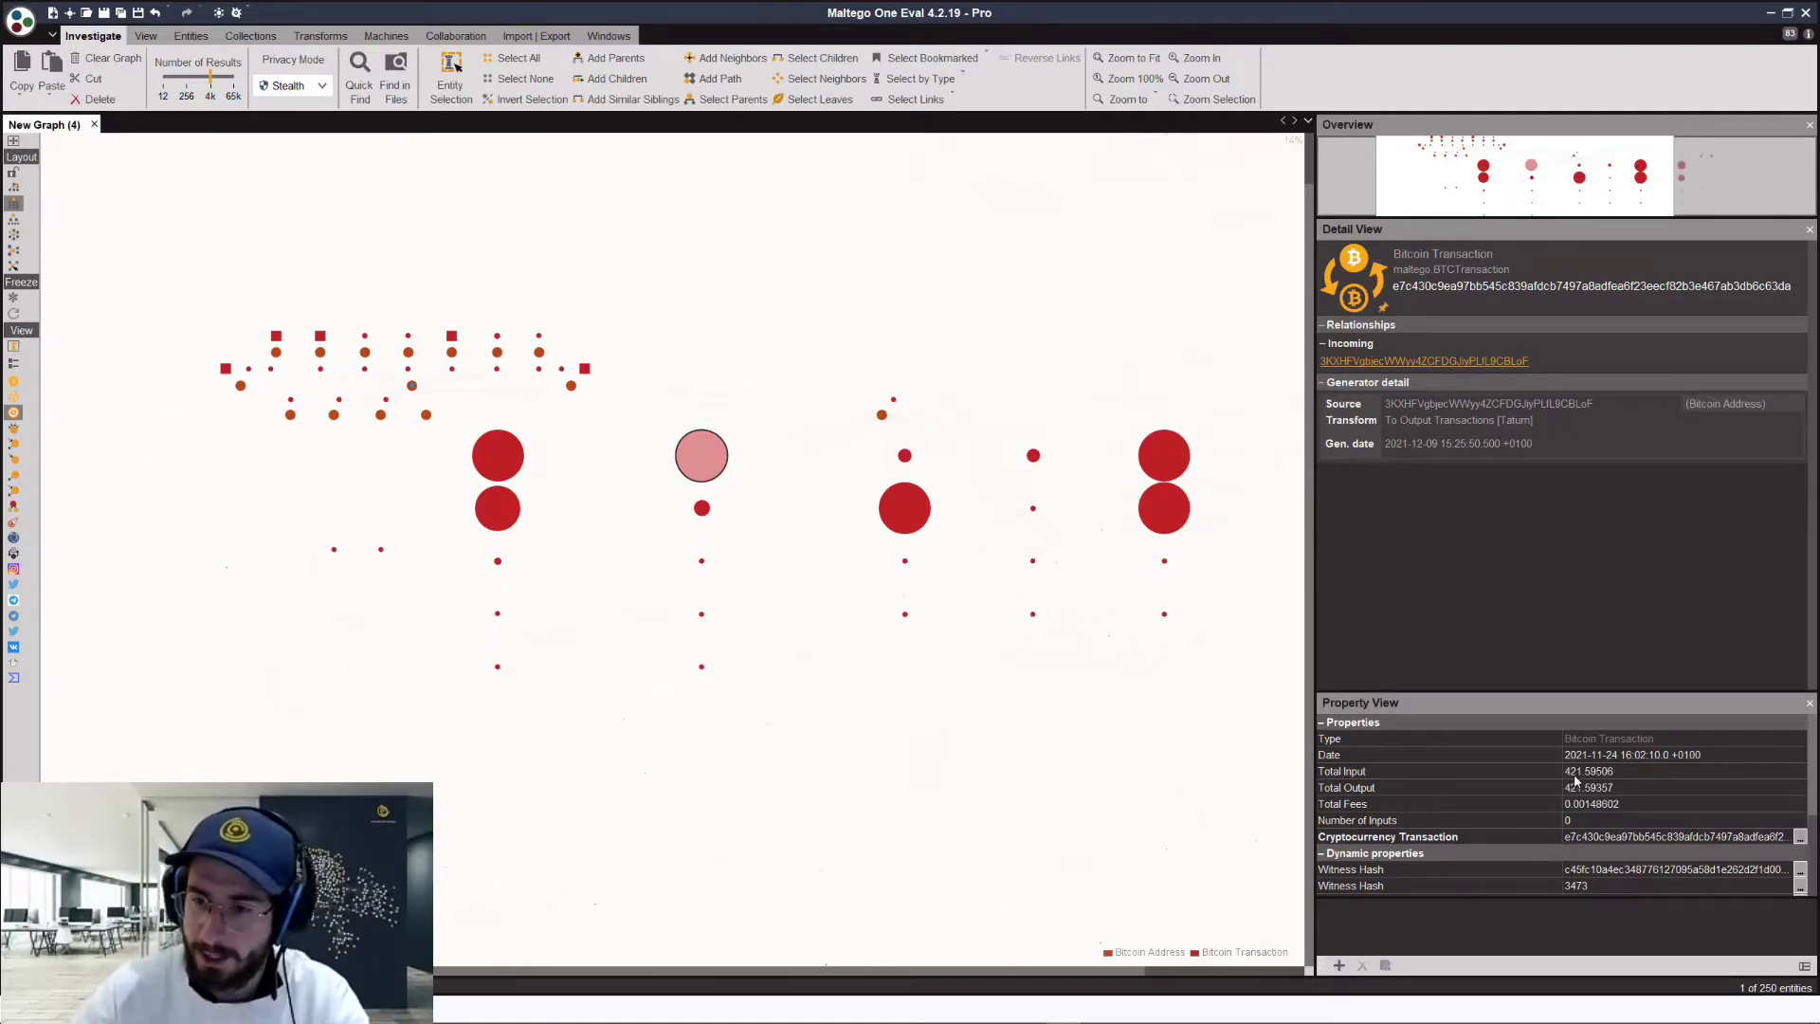
left_click(506, 455)
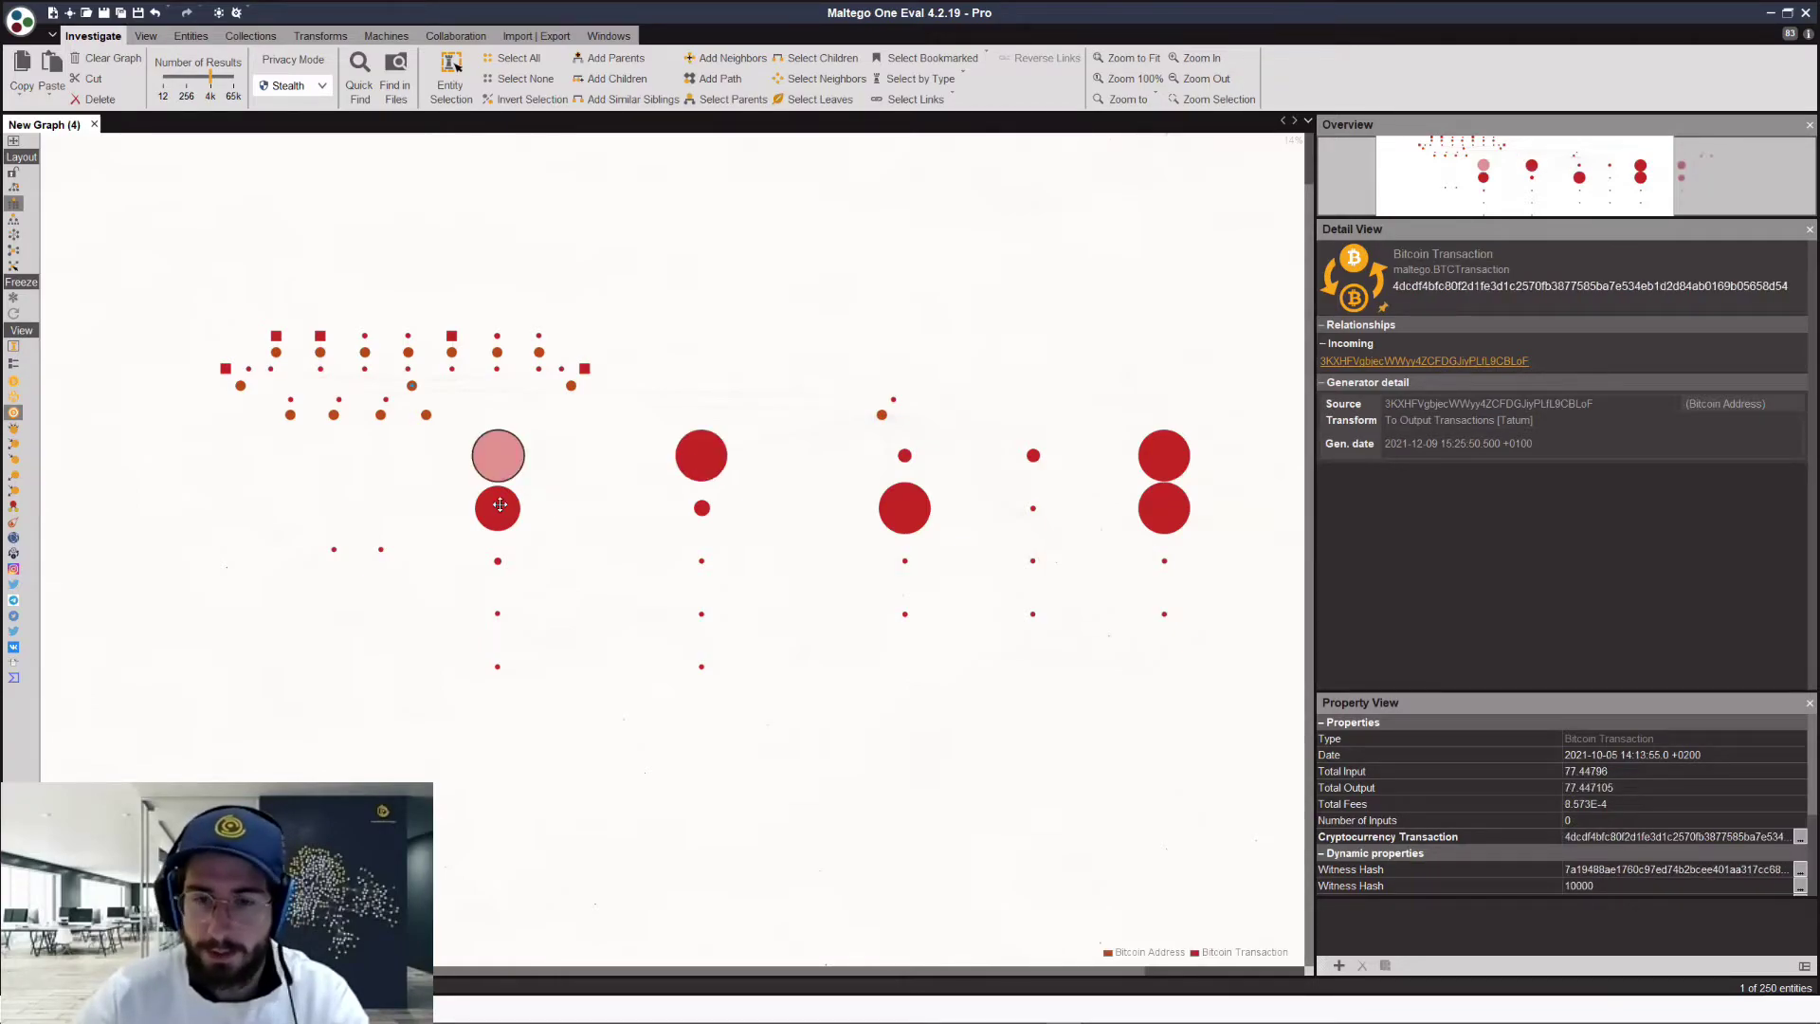
left_click(500, 504)
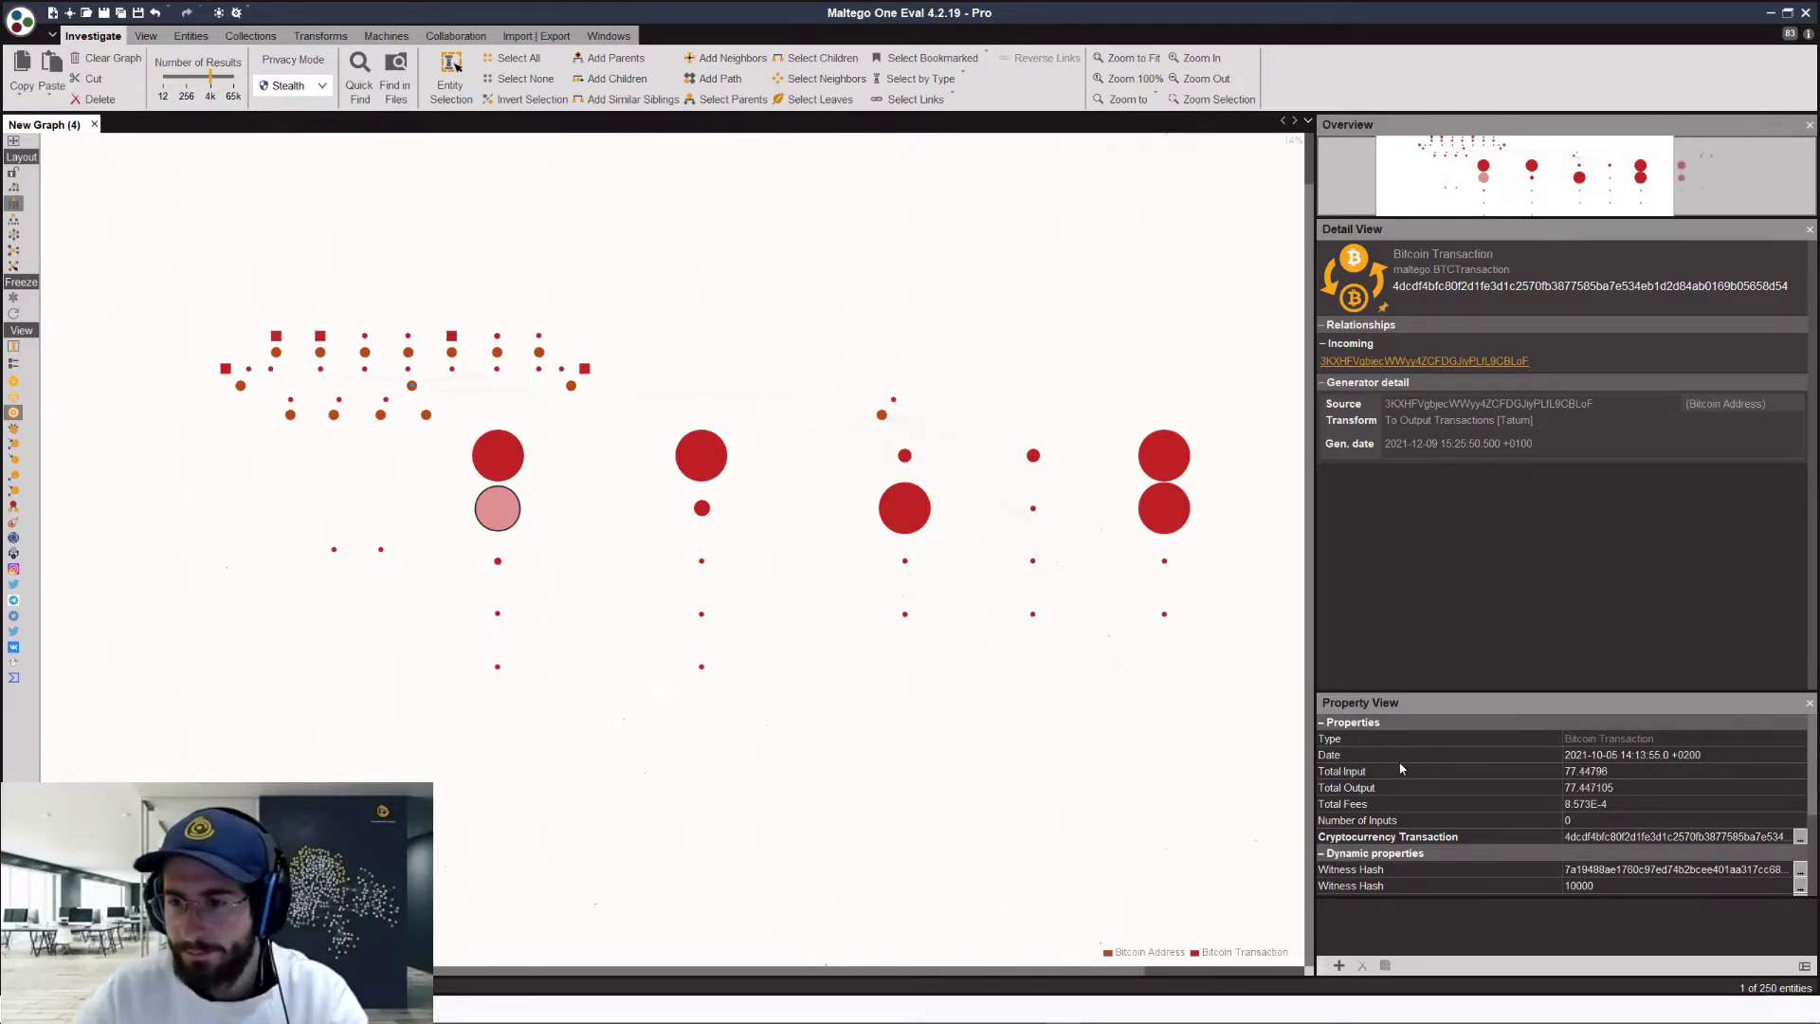
left_click(1167, 514)
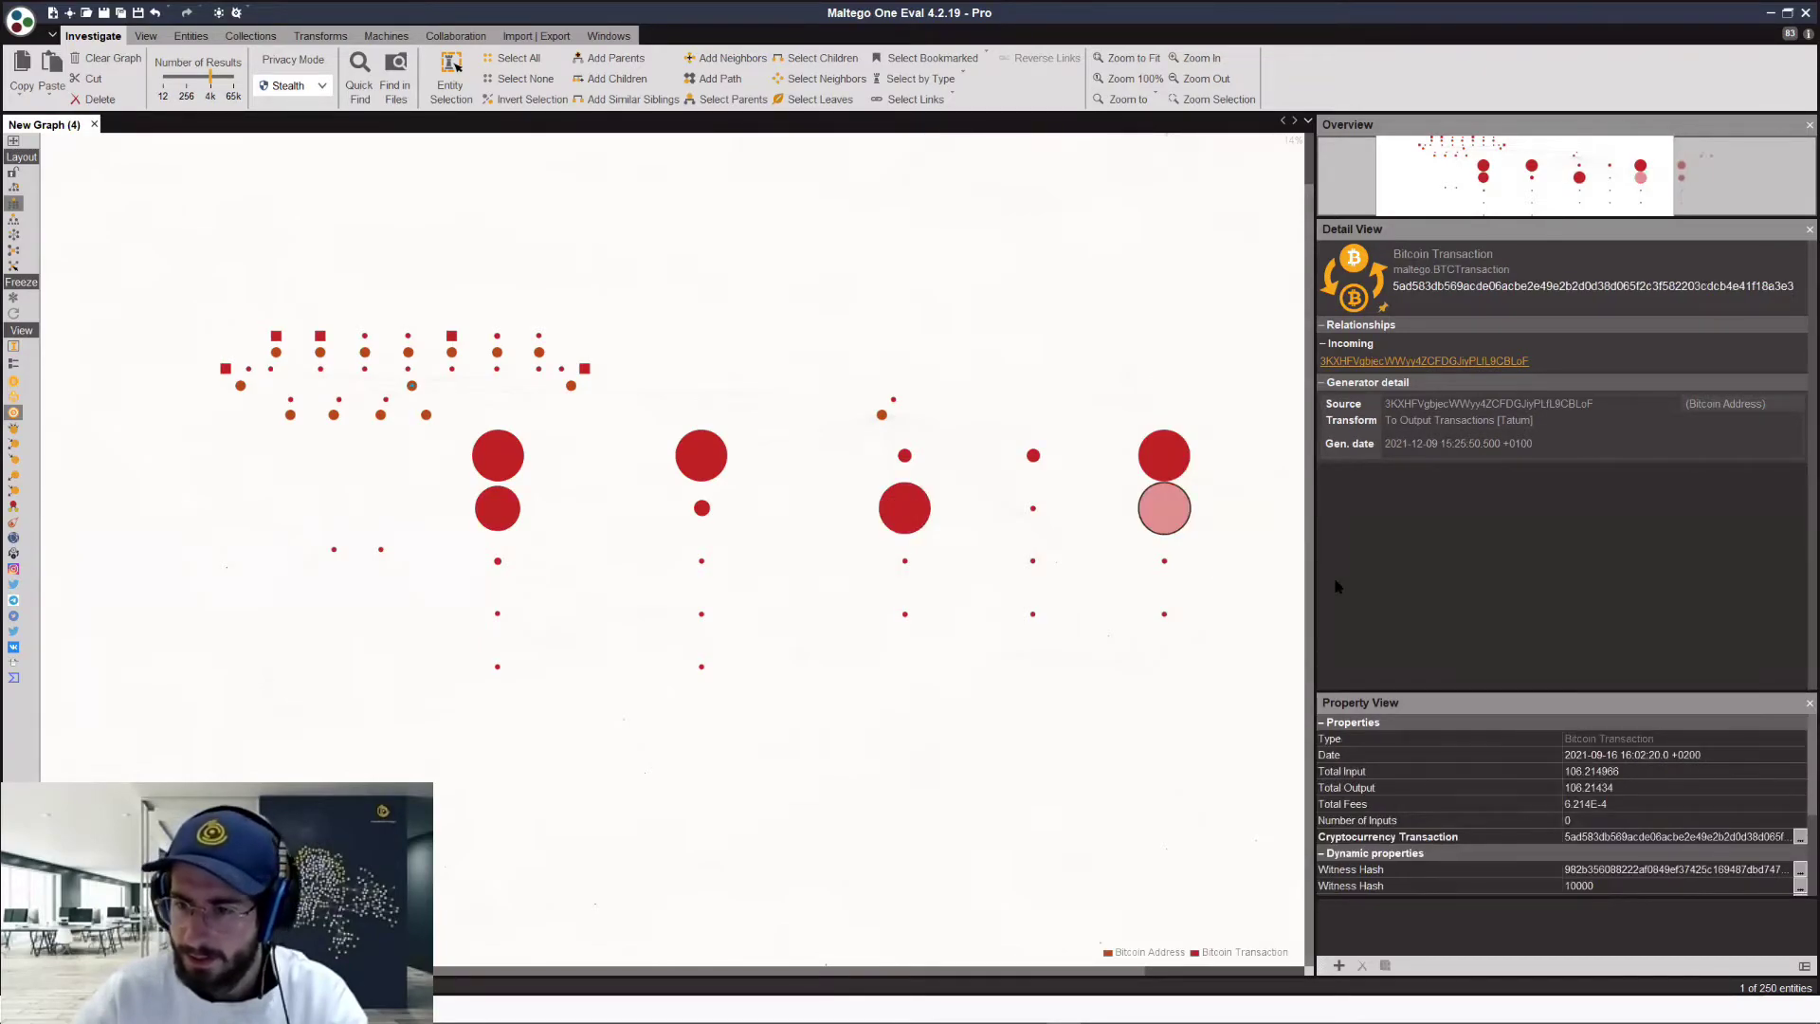
key("Up")
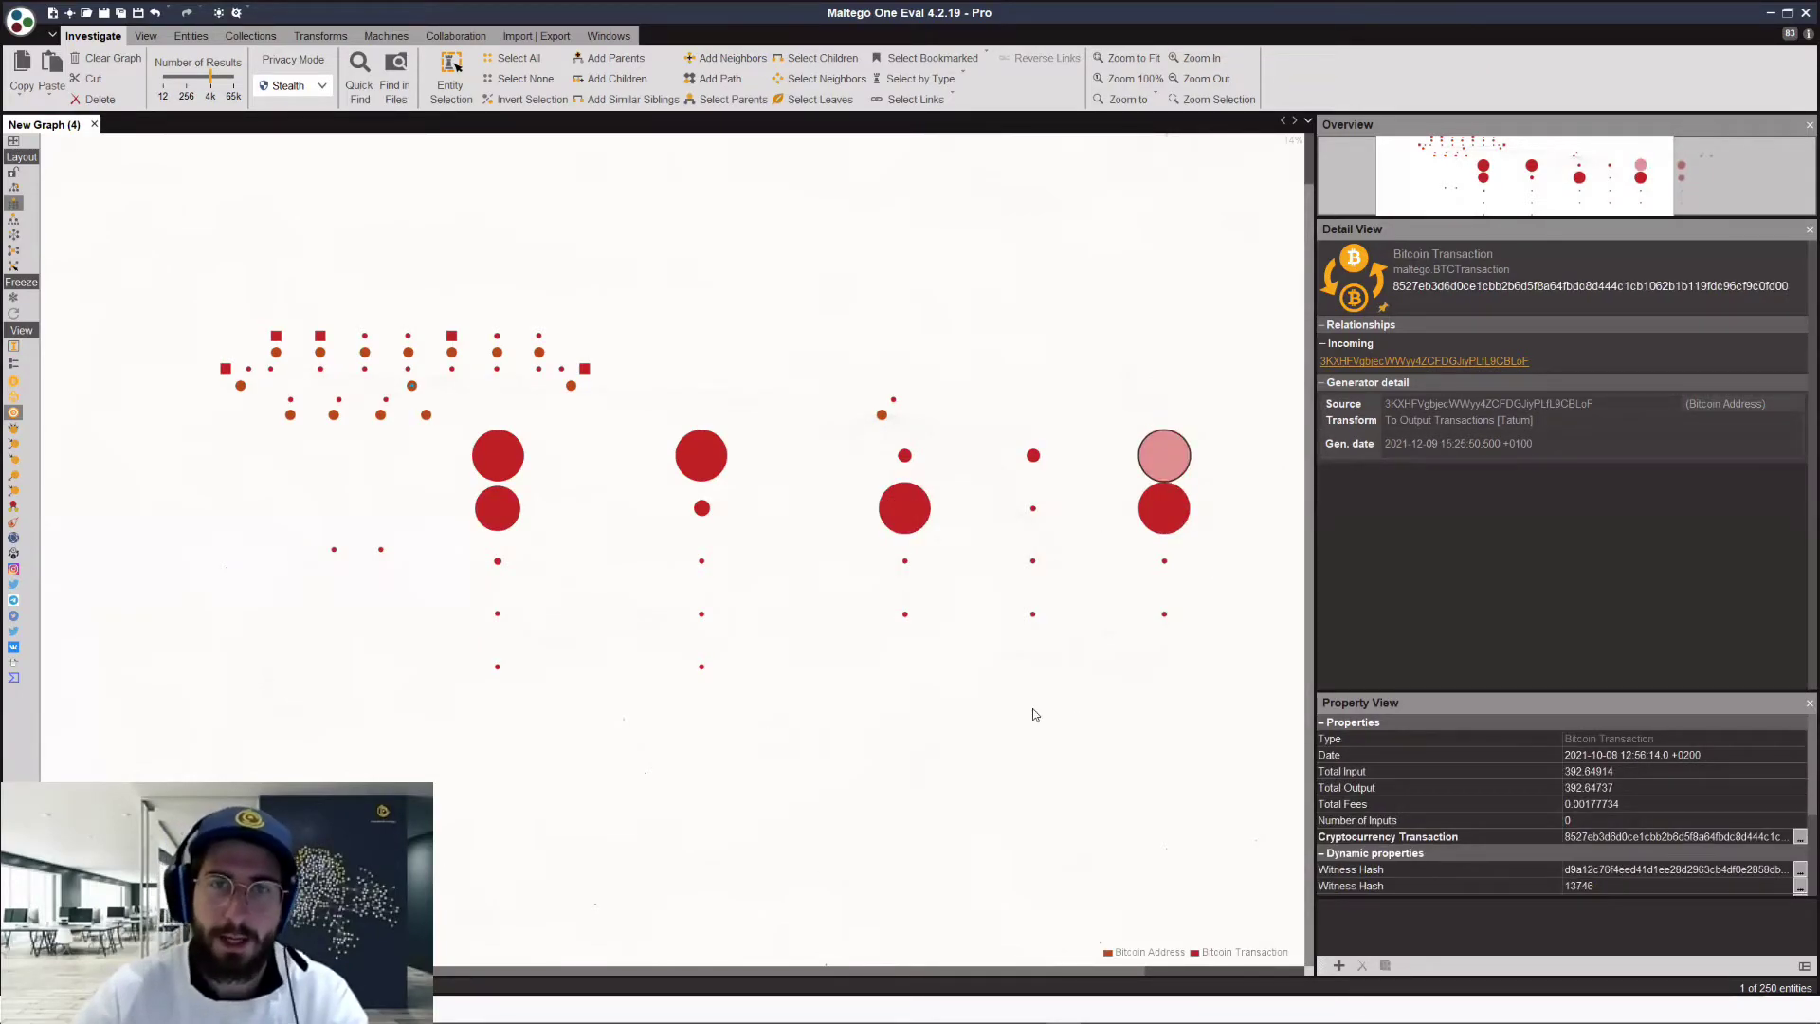
left_click(1035, 714)
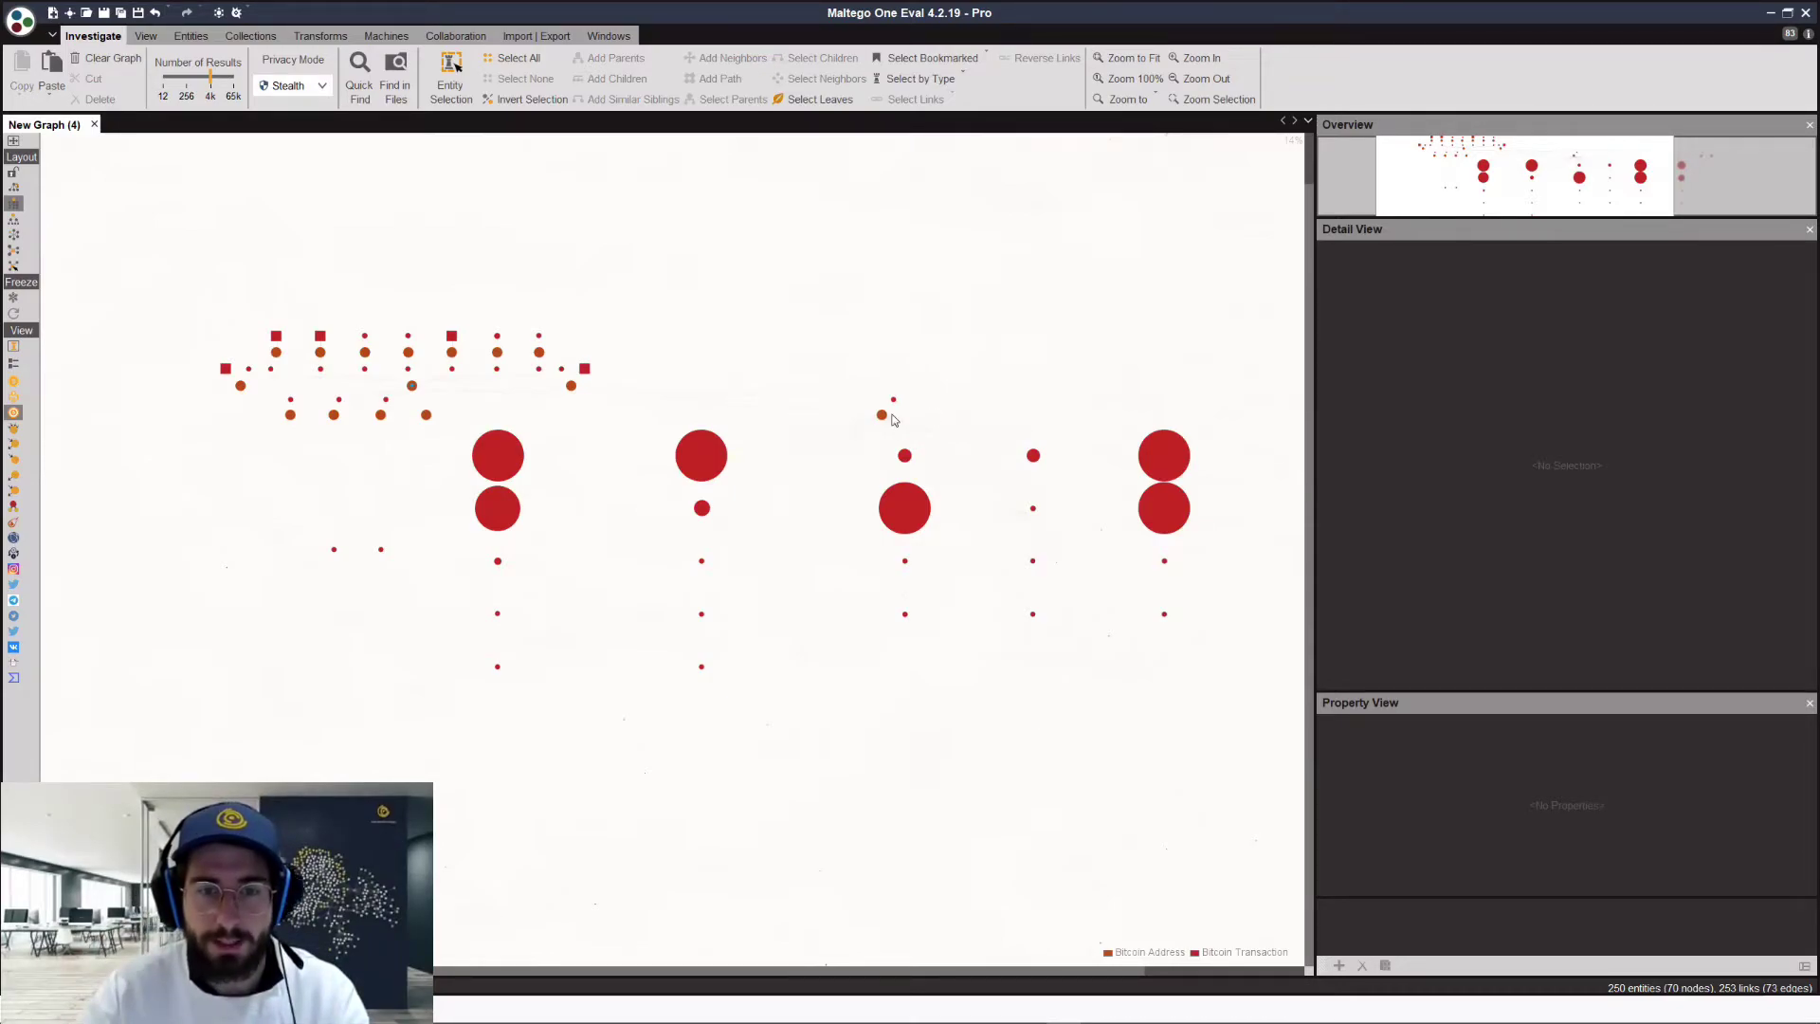
Step: Check the 3KXHF address node, then box-select the 26 transaction nodes in the central columns
scroll(967, 403, "up", 5)
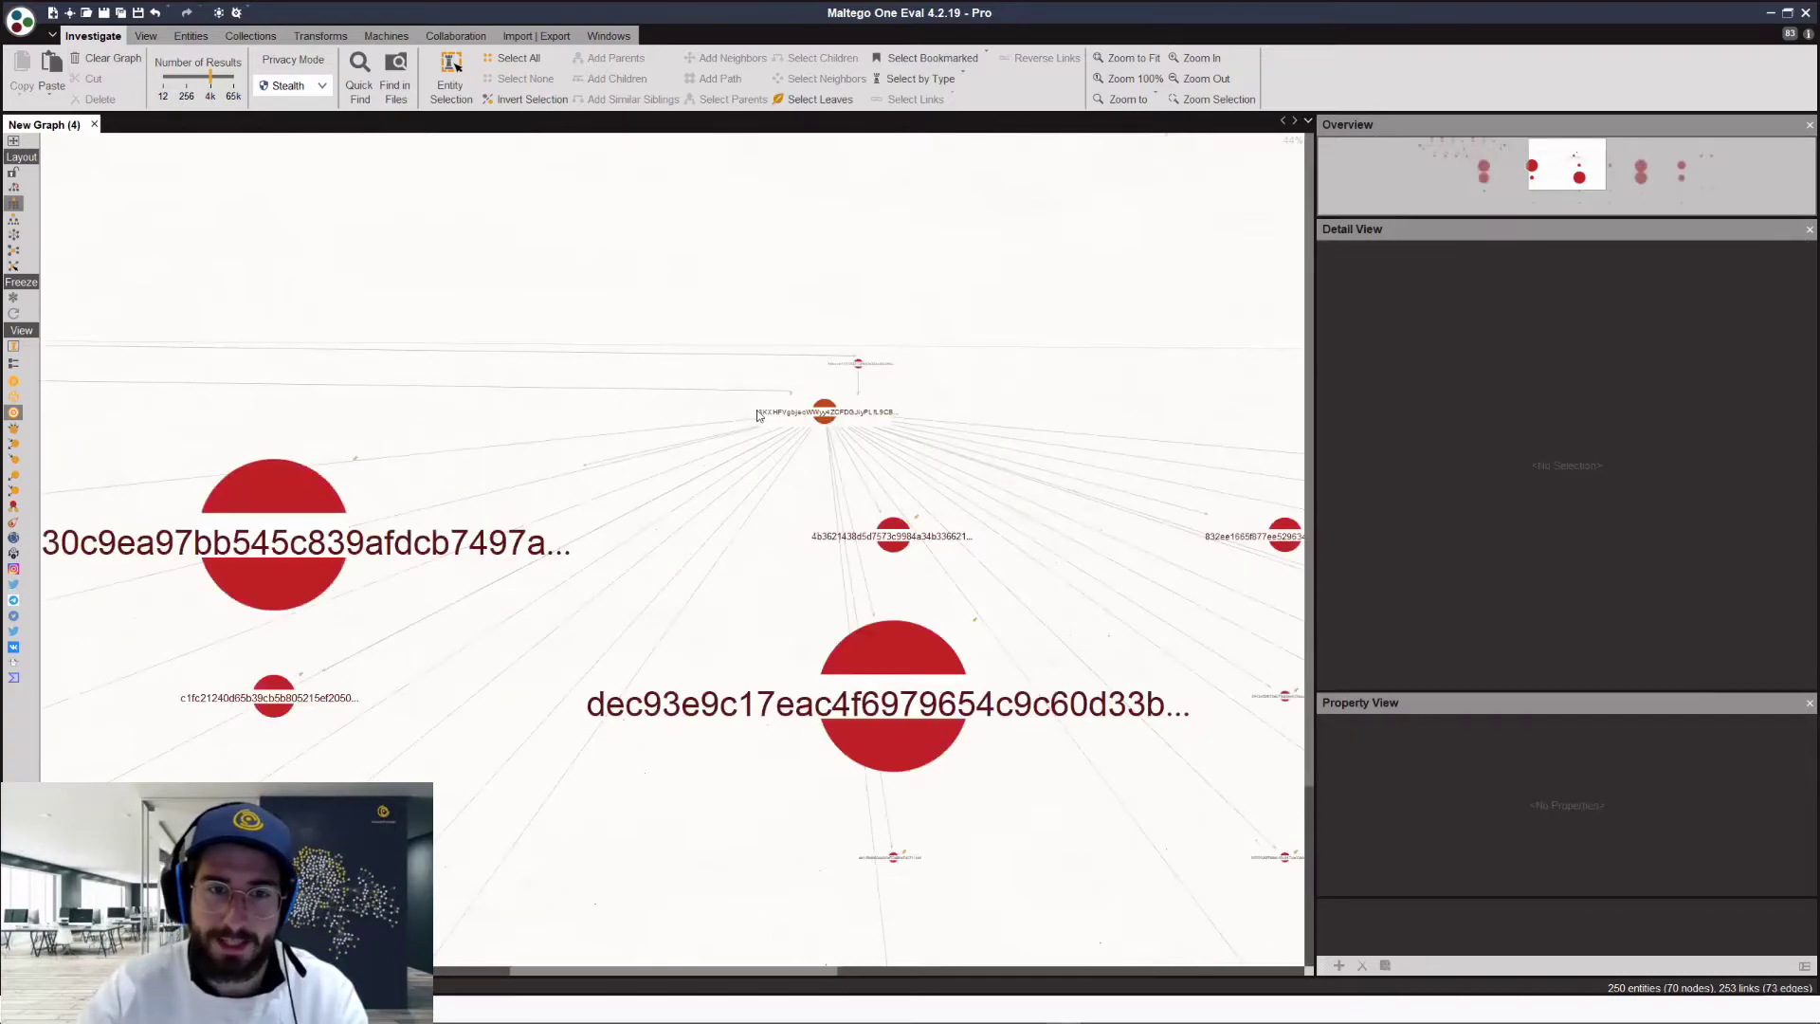
scroll(1001, 415, "up", 2)
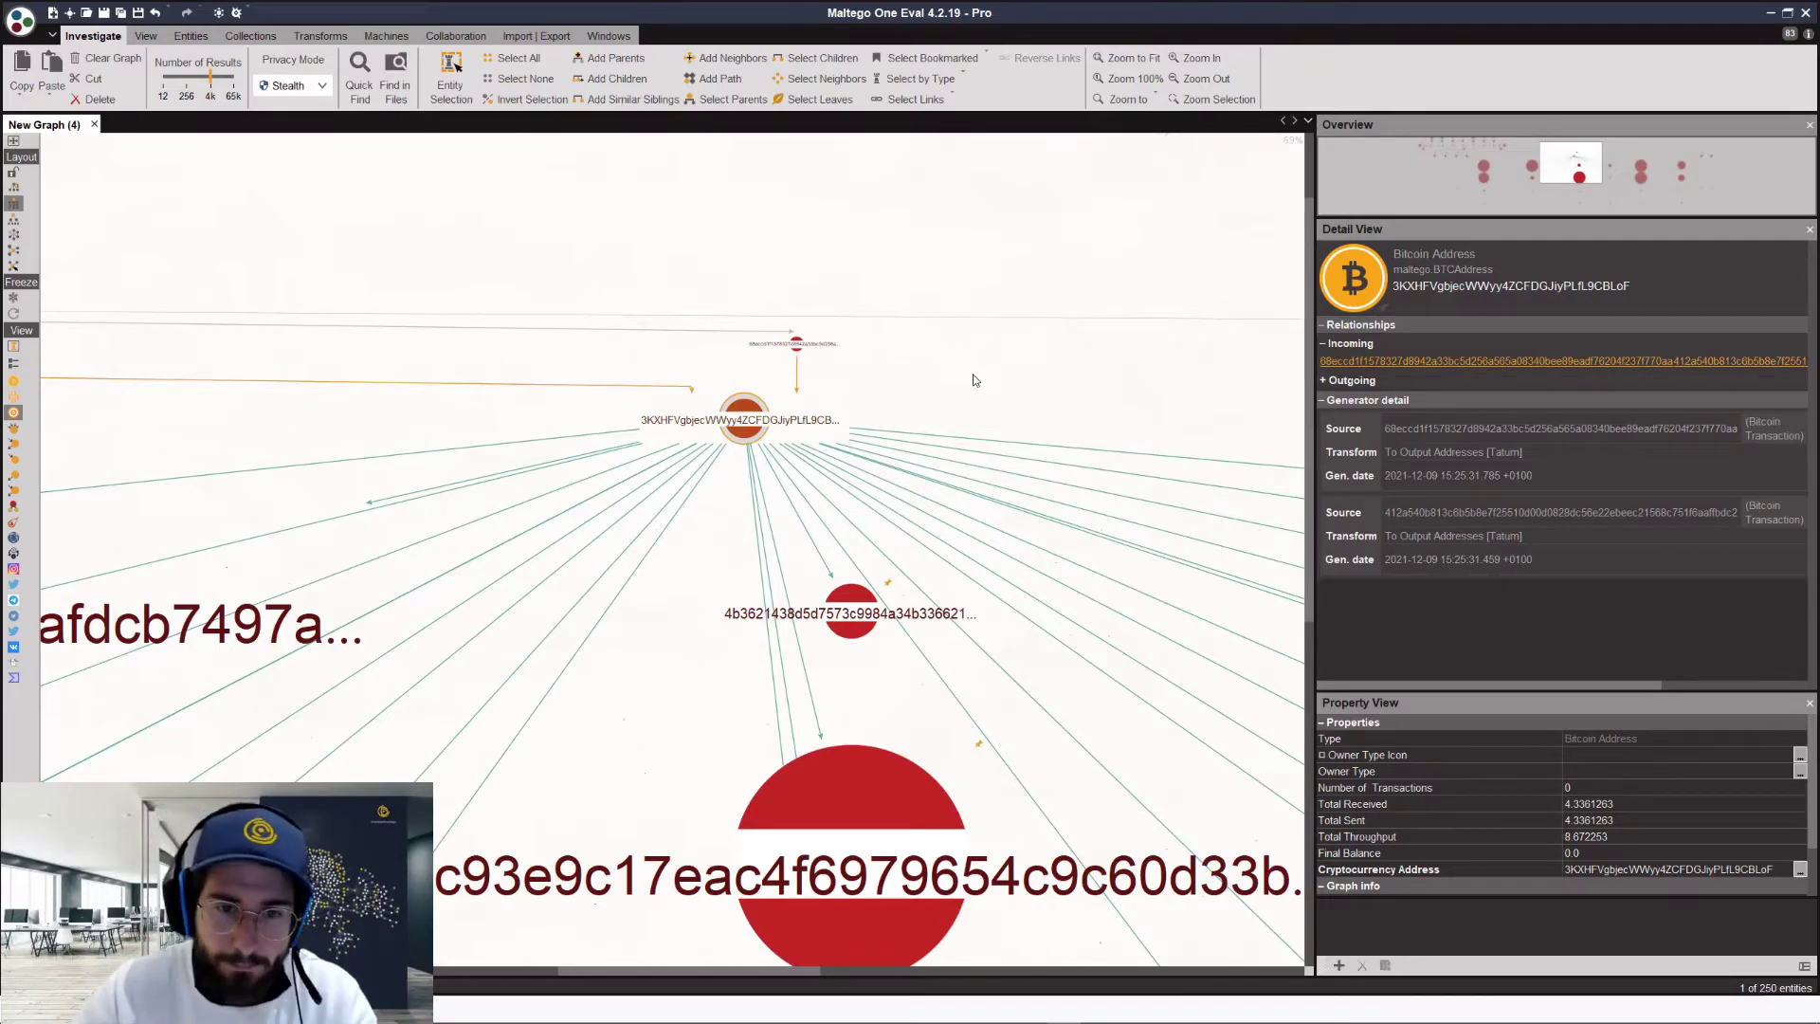
scroll(977, 373, "down", 2)
scroll(978, 374, "down", 2)
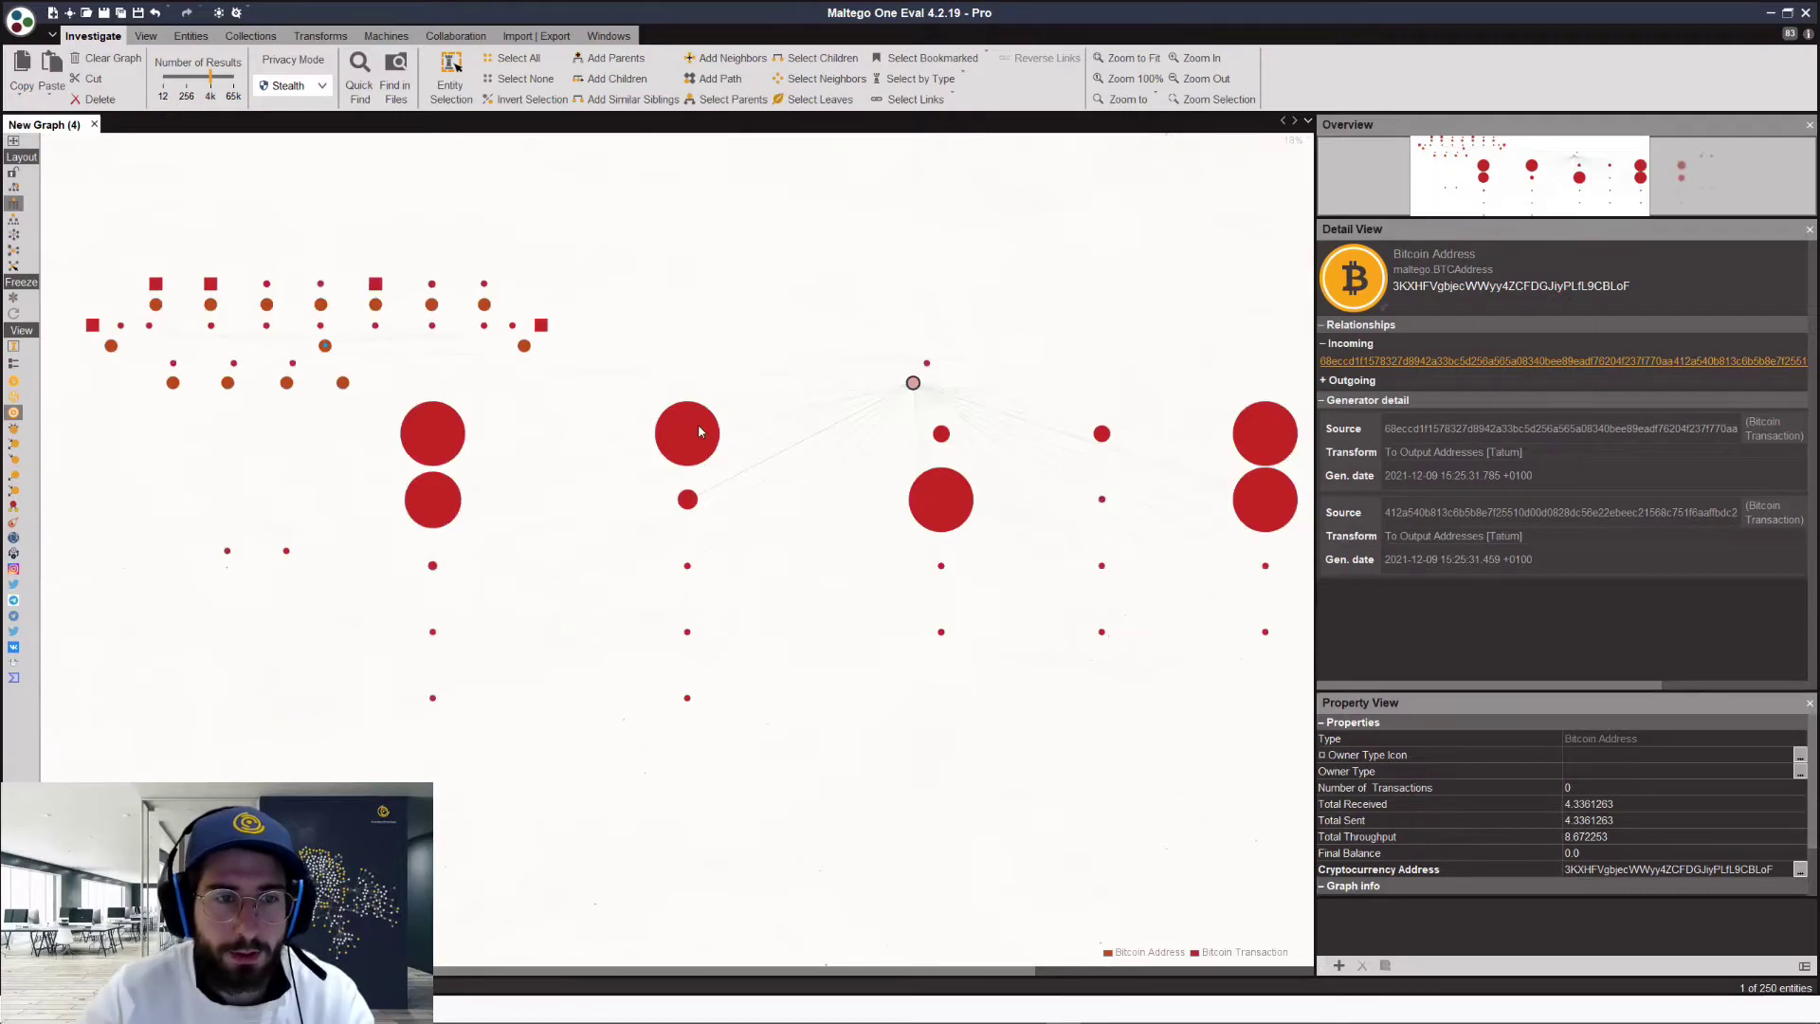
scroll(574, 503, "down", 2)
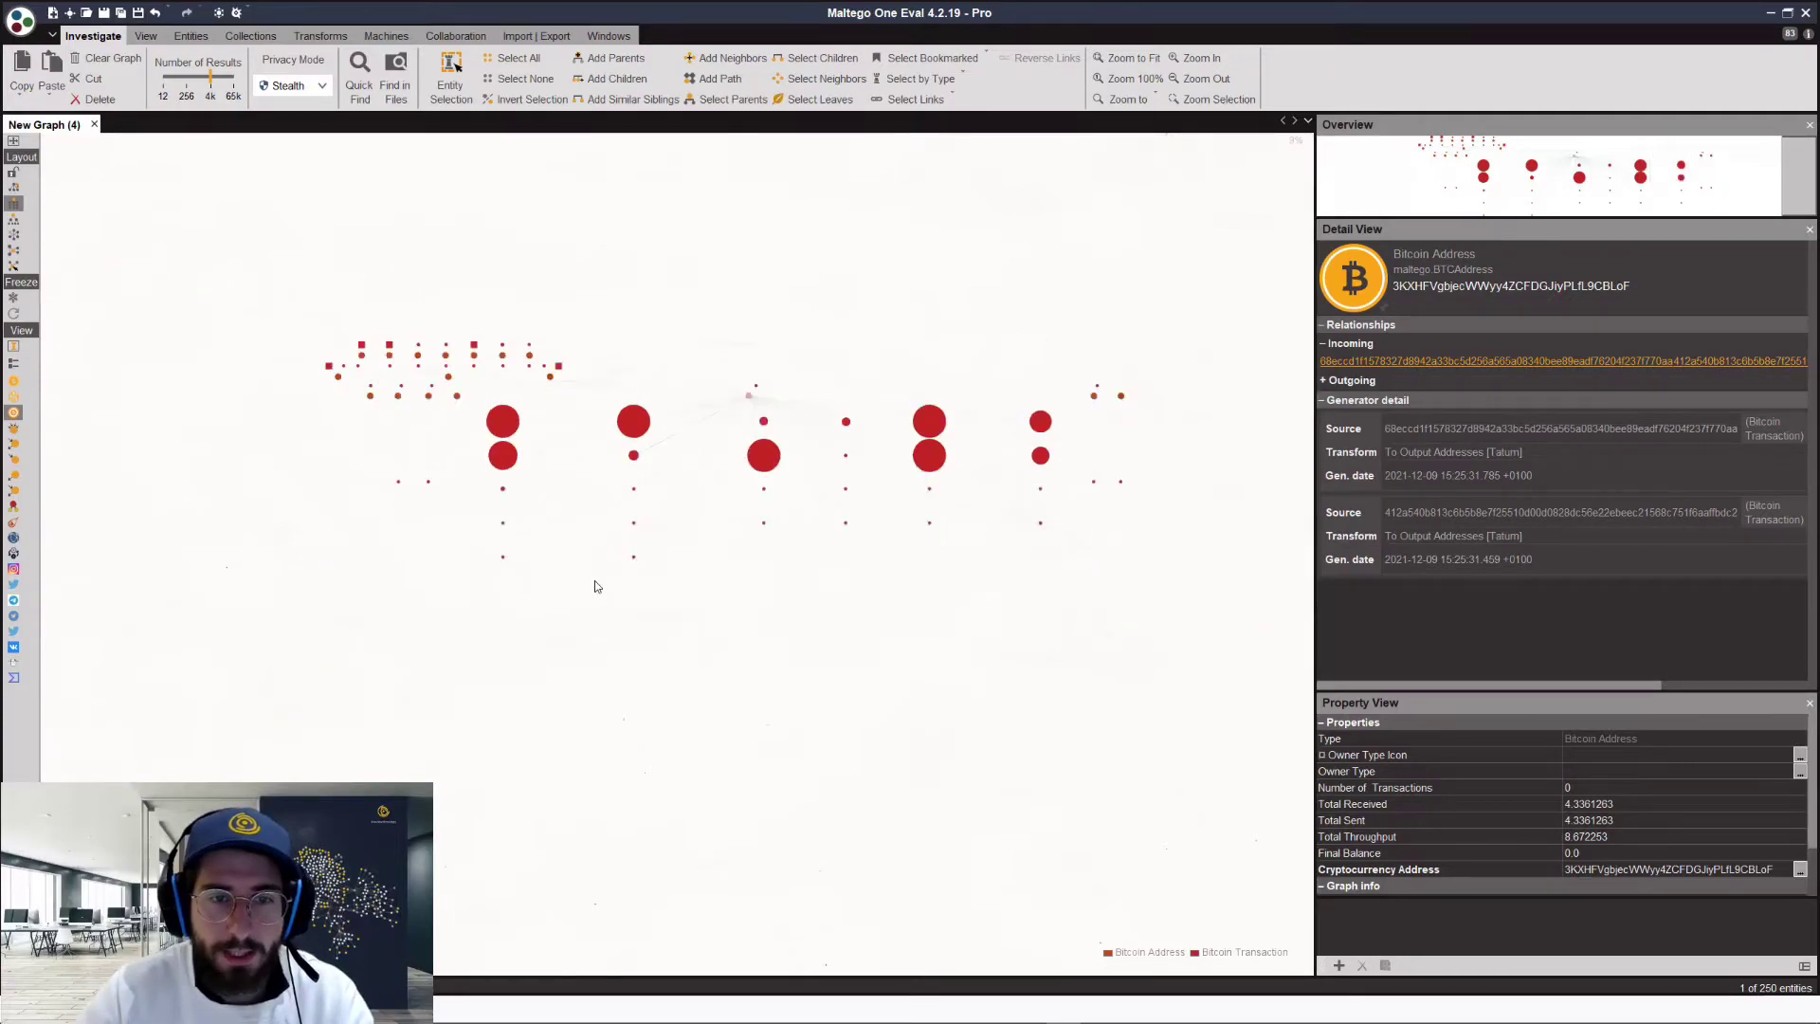
left_click_drag(1069, 406, 550, 215)
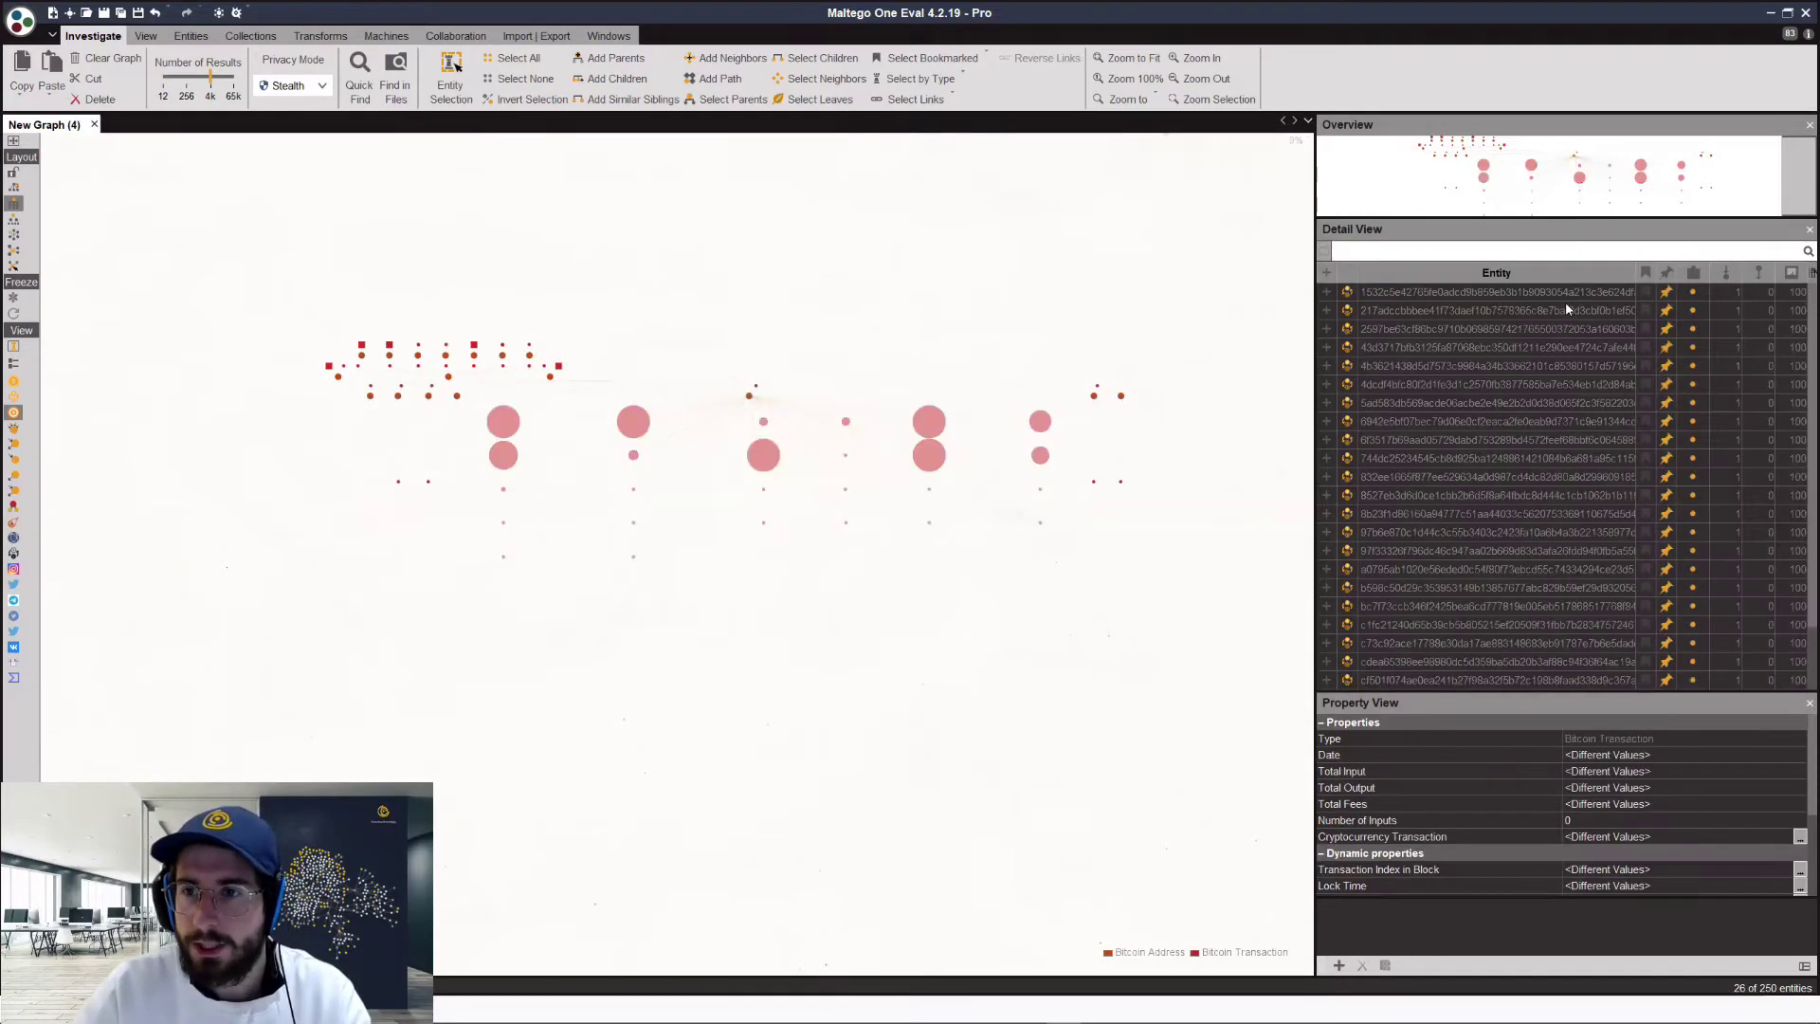
Step: Collapse the 26 selected transactions into a single collection node
left_click(1668, 301)
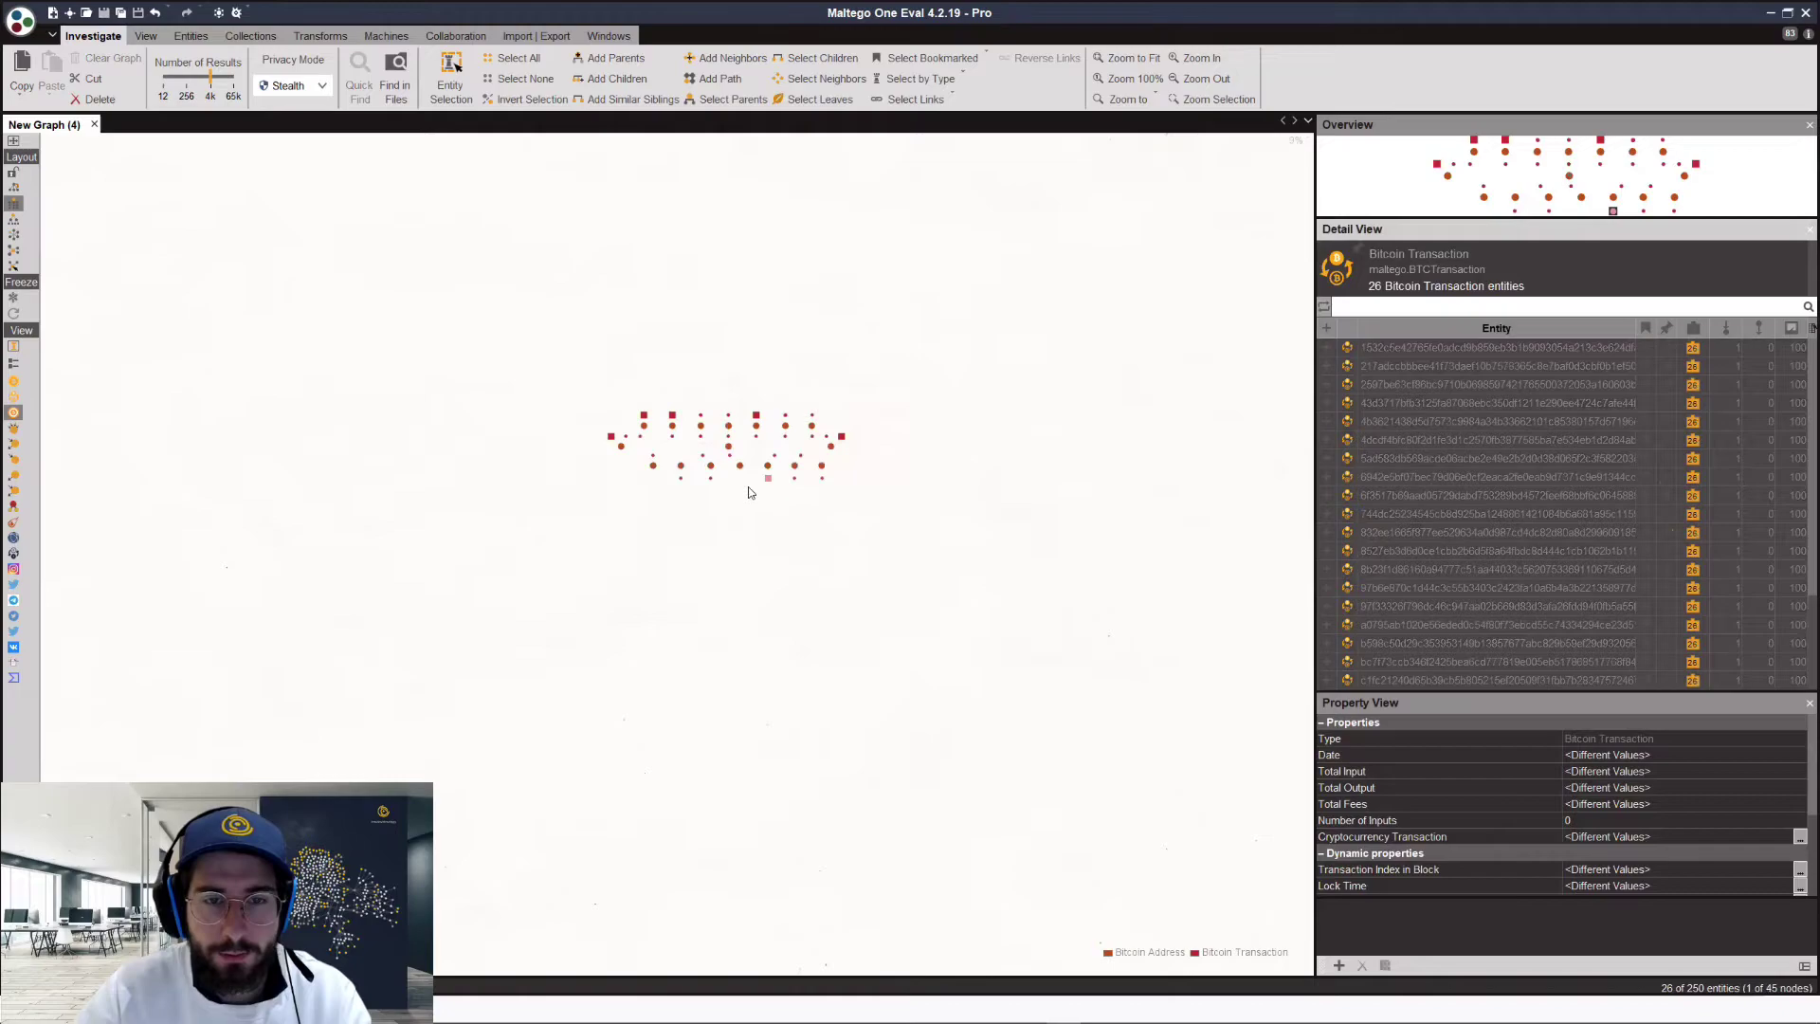
scroll(748, 486, "up", 5)
left_click(718, 518)
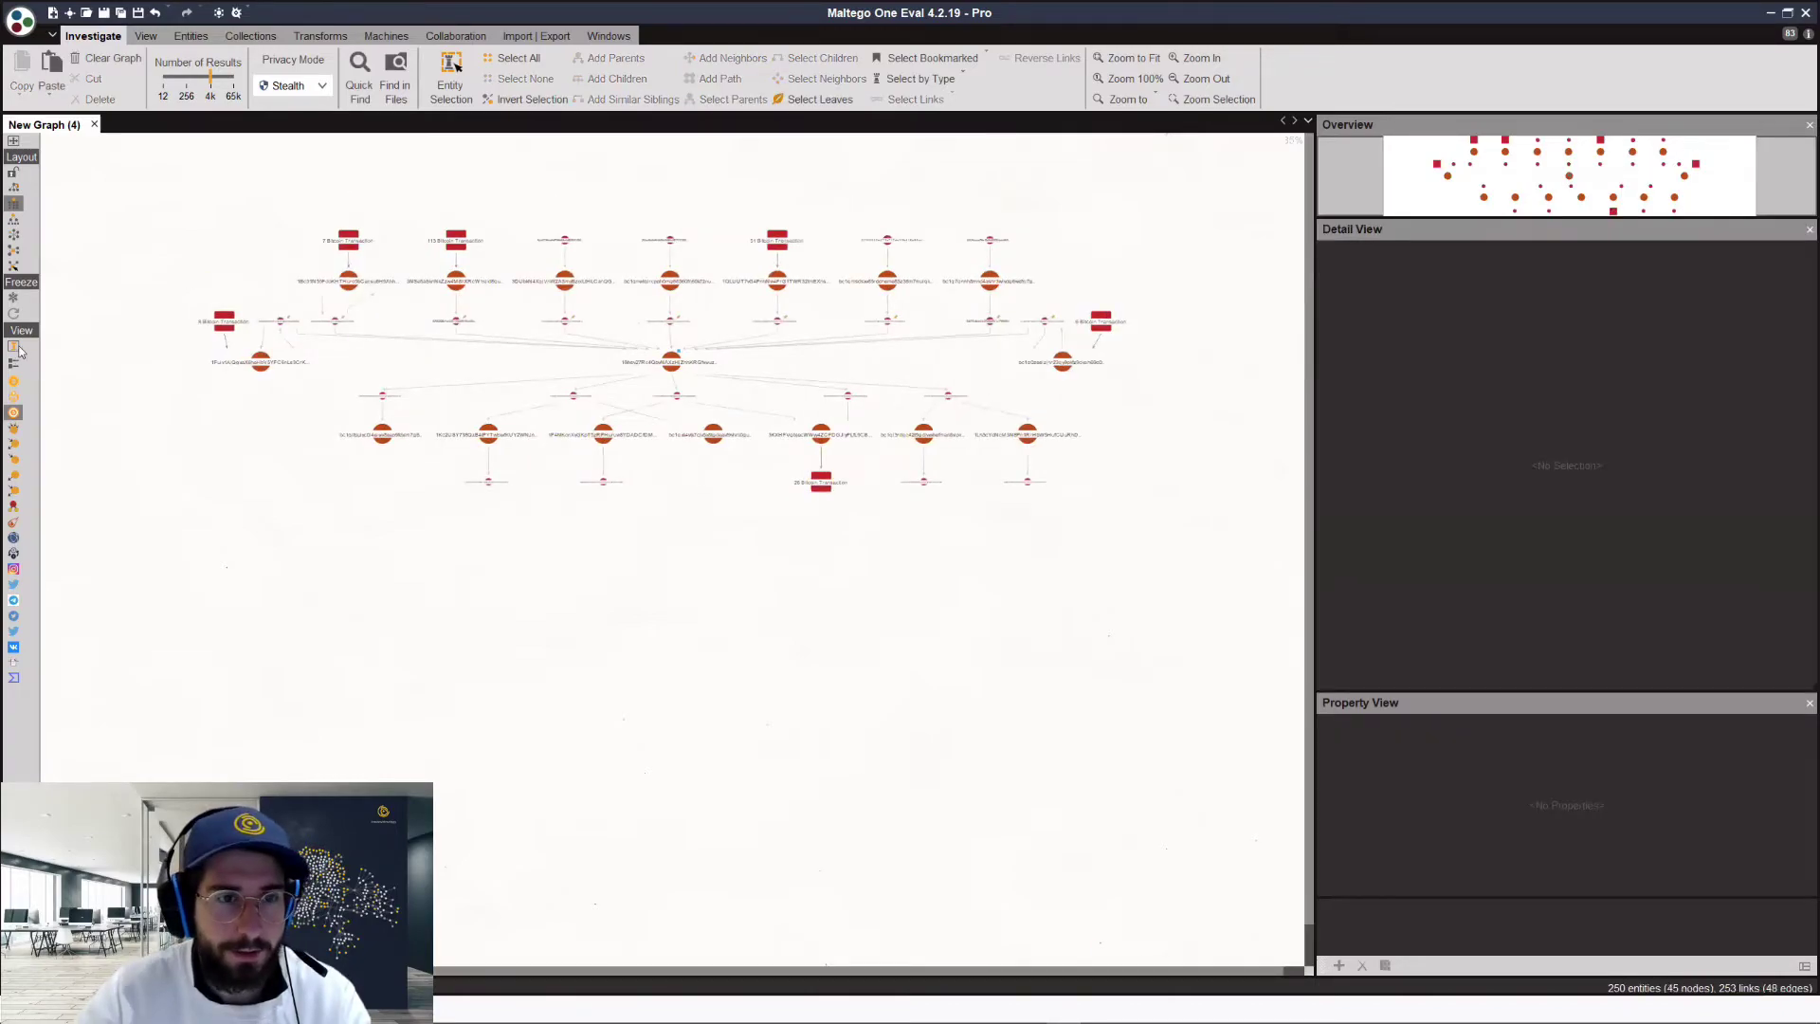
Step: Select the whole lower row of seven Bitcoin address nodes
scroll(764, 489, "up", 1)
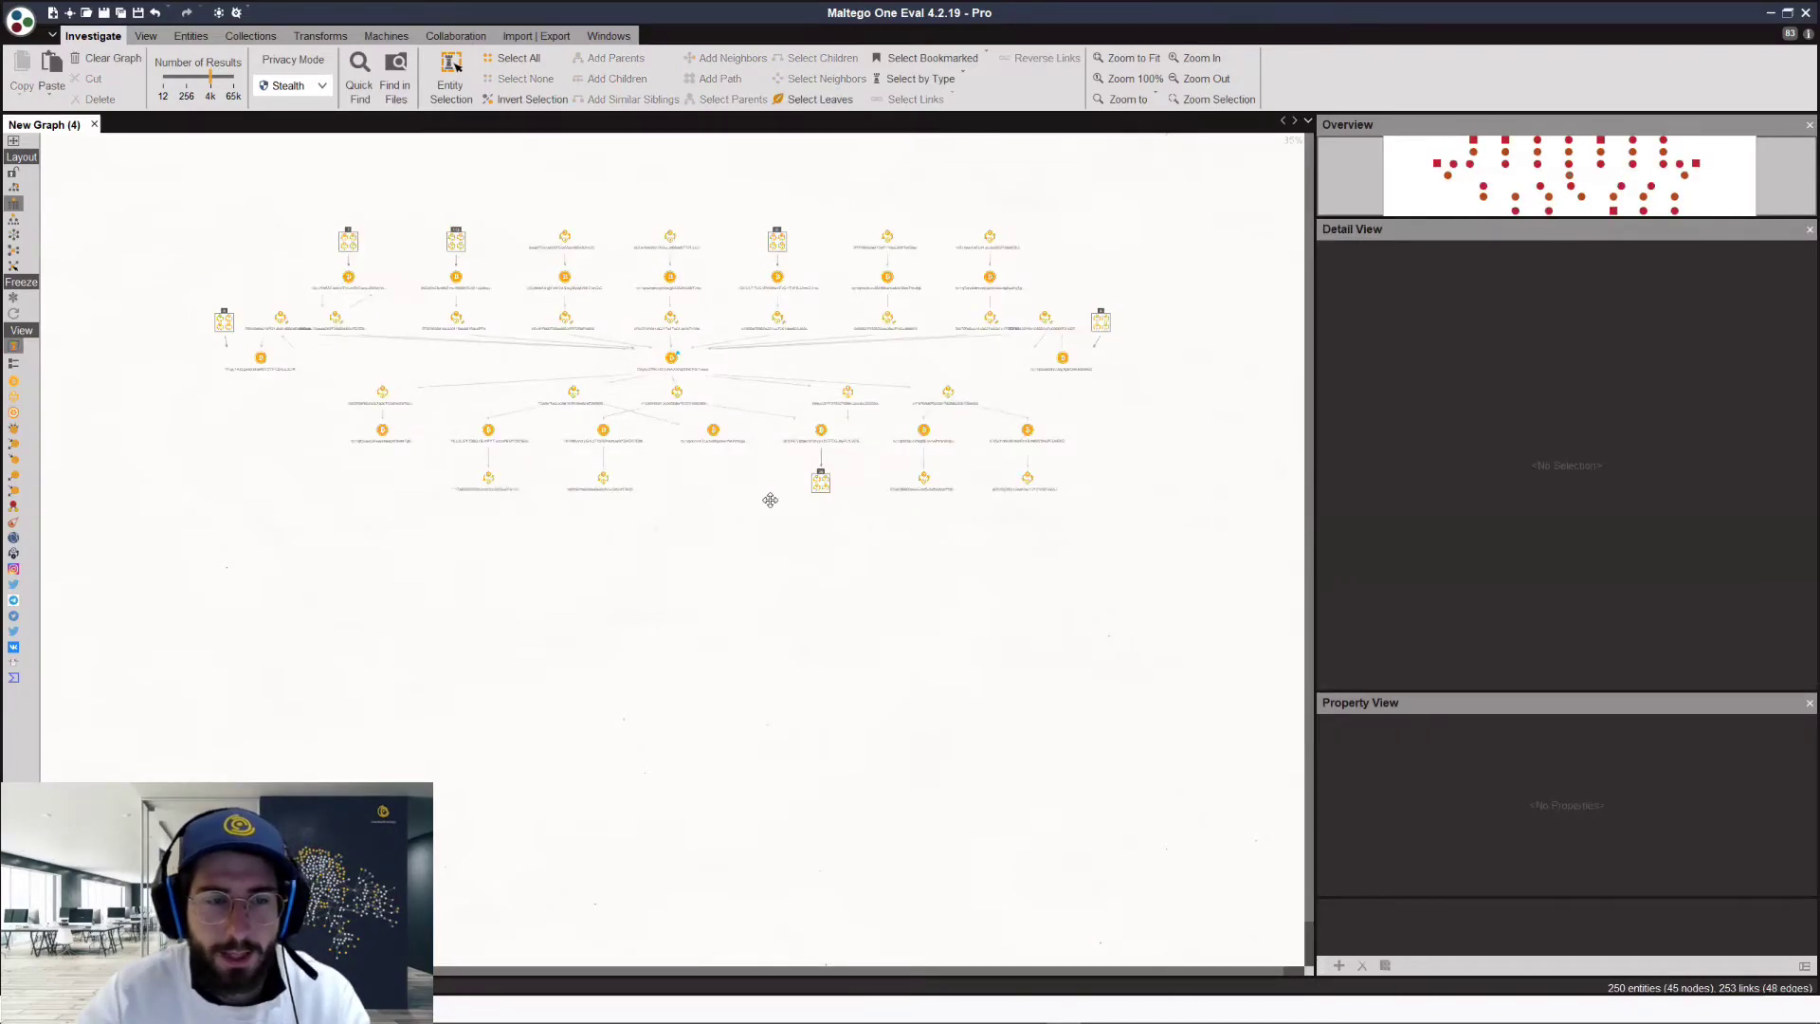
left_click(281, 460)
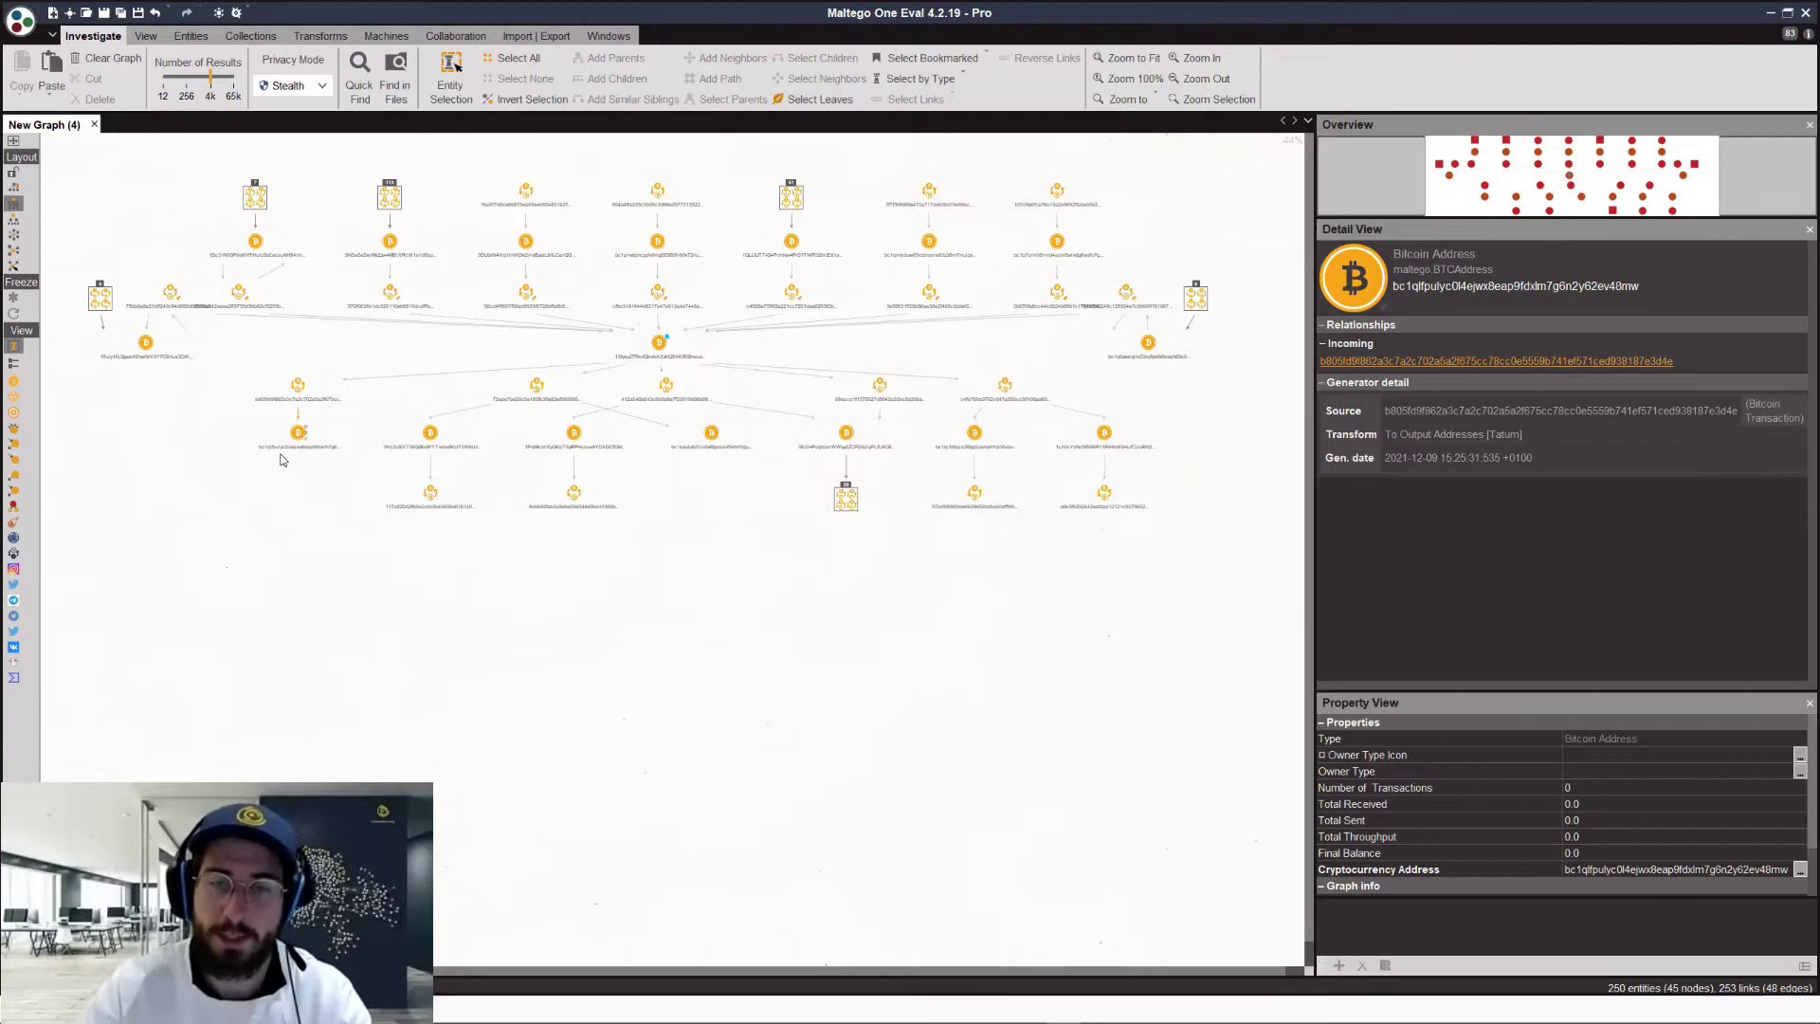
left_click(223, 416)
left_click_drag(1137, 463, 1242, 472)
mouse_move(656, 346)
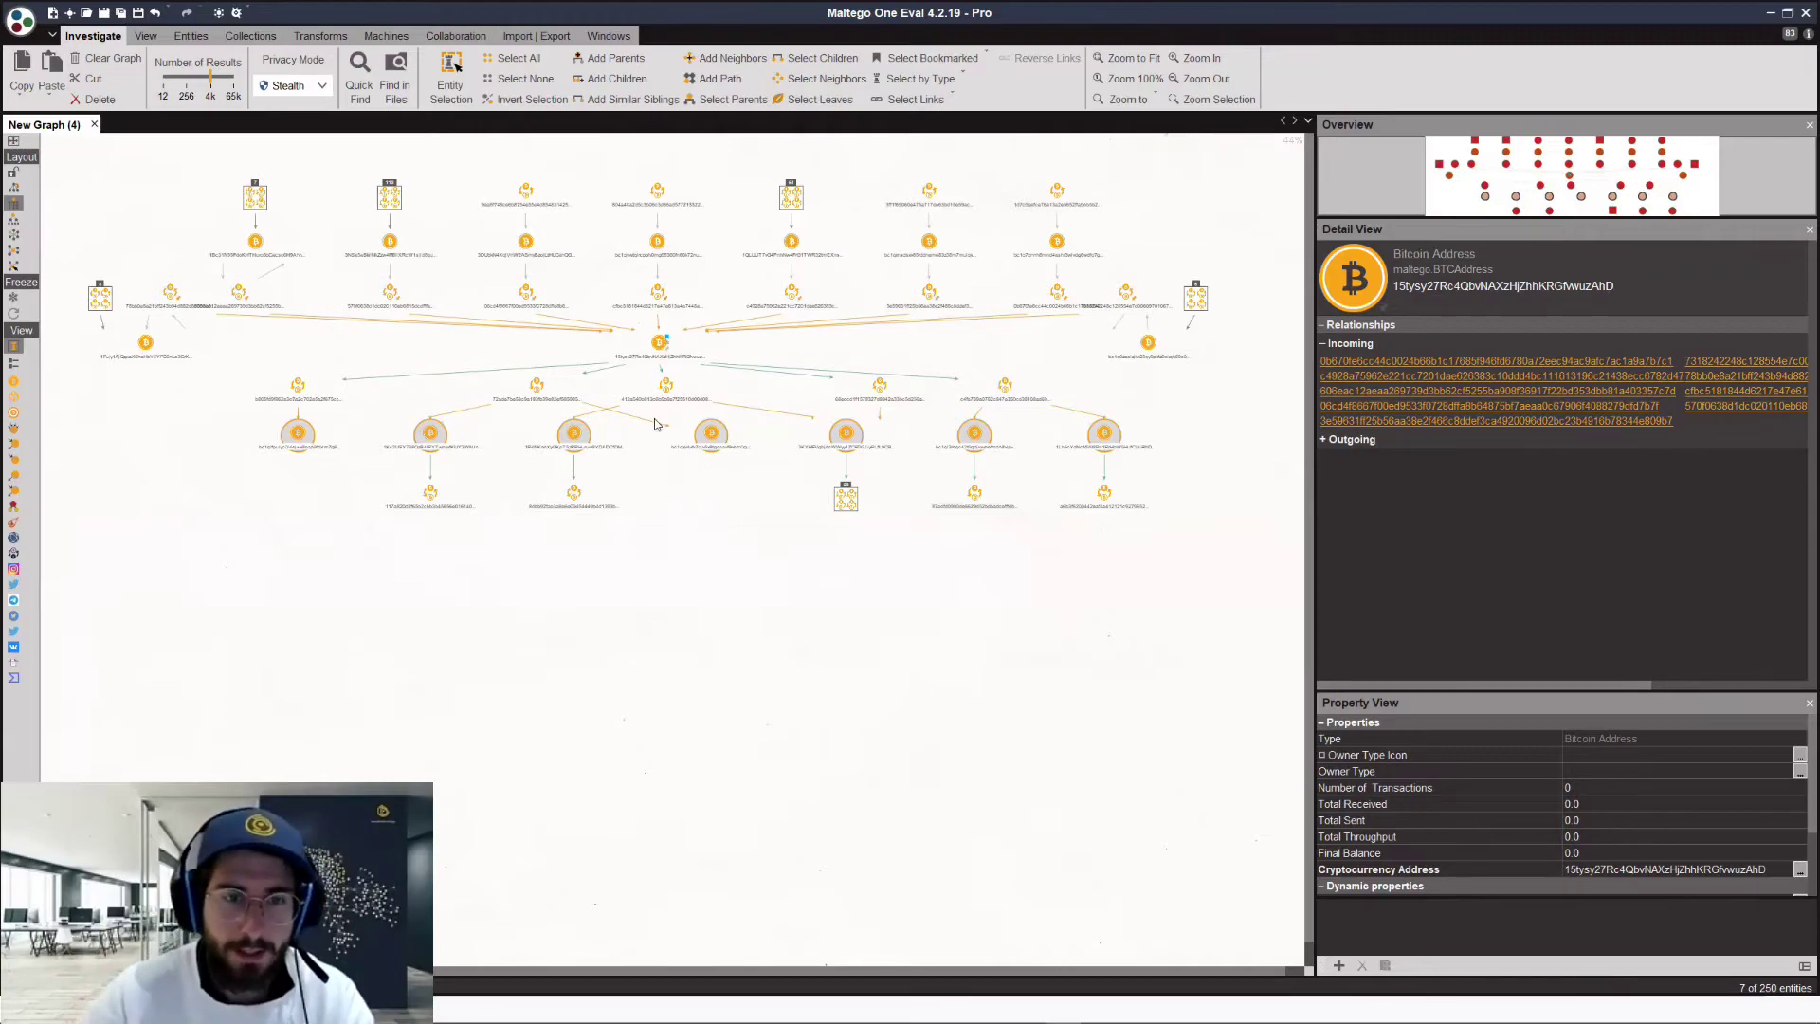
Step: Run the CipherTrace To Wallet transform on the seven selected addresses
right_click(701, 564)
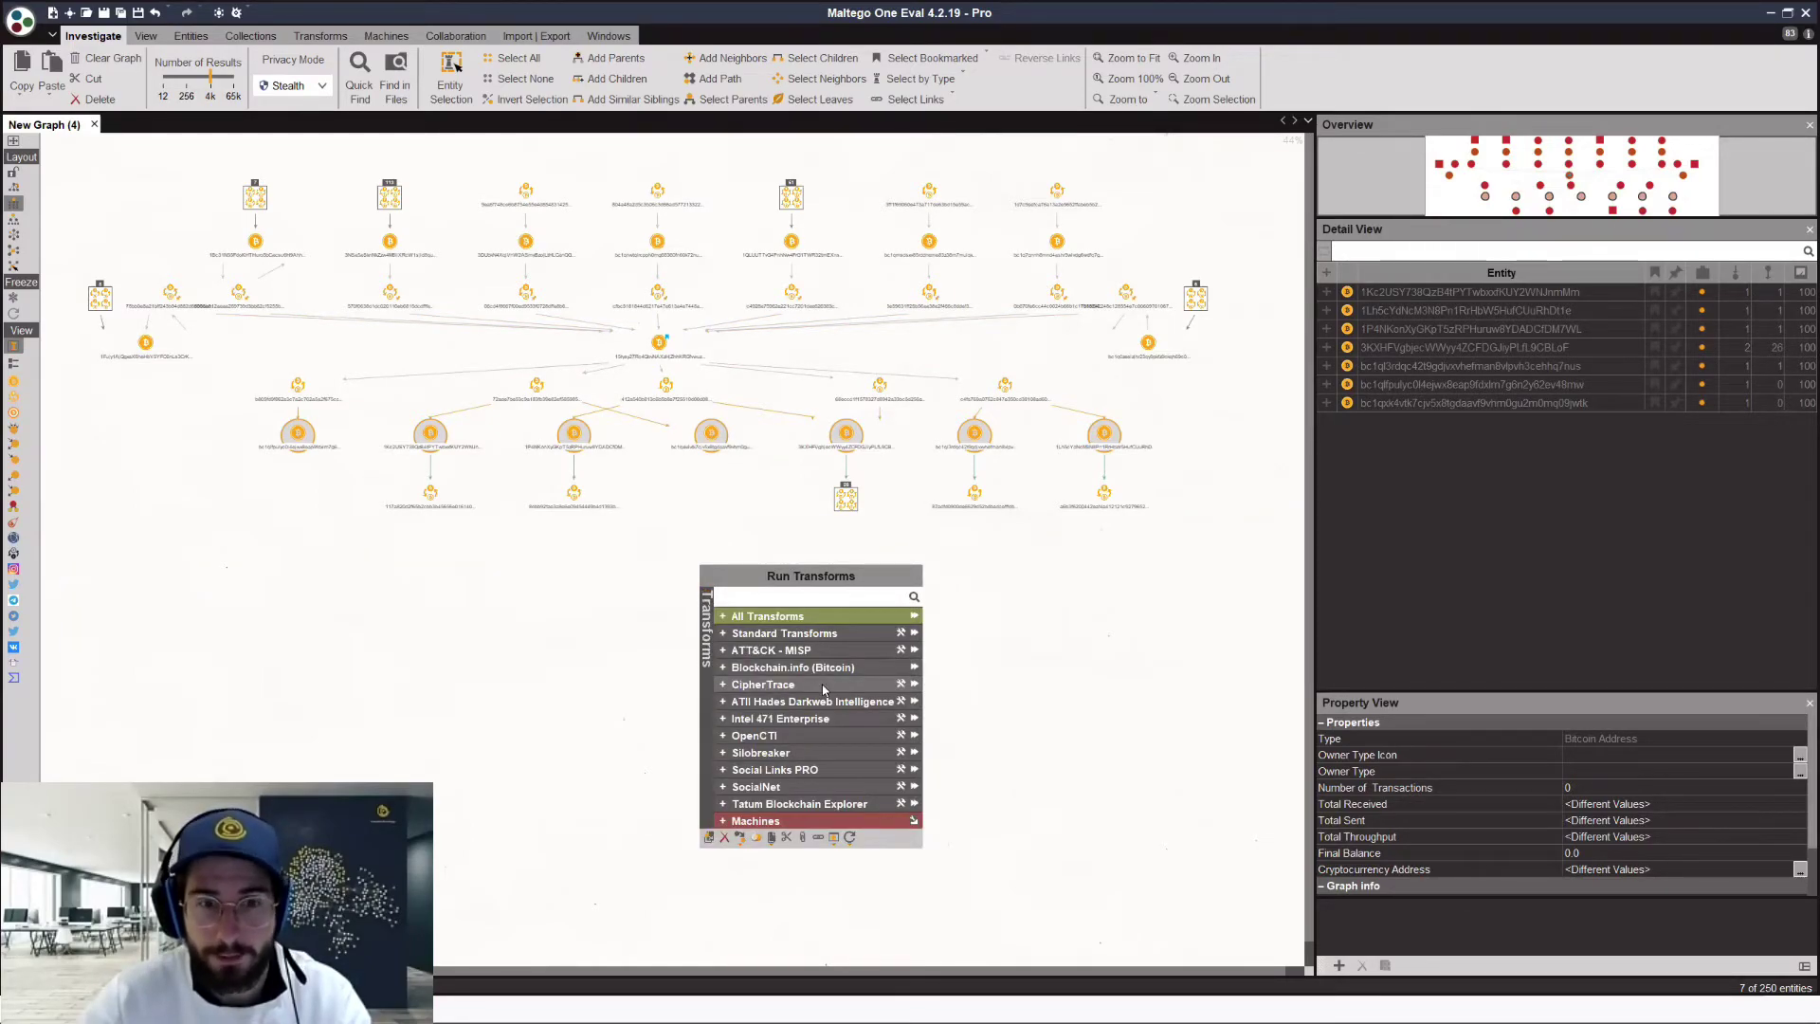
left_click(826, 684)
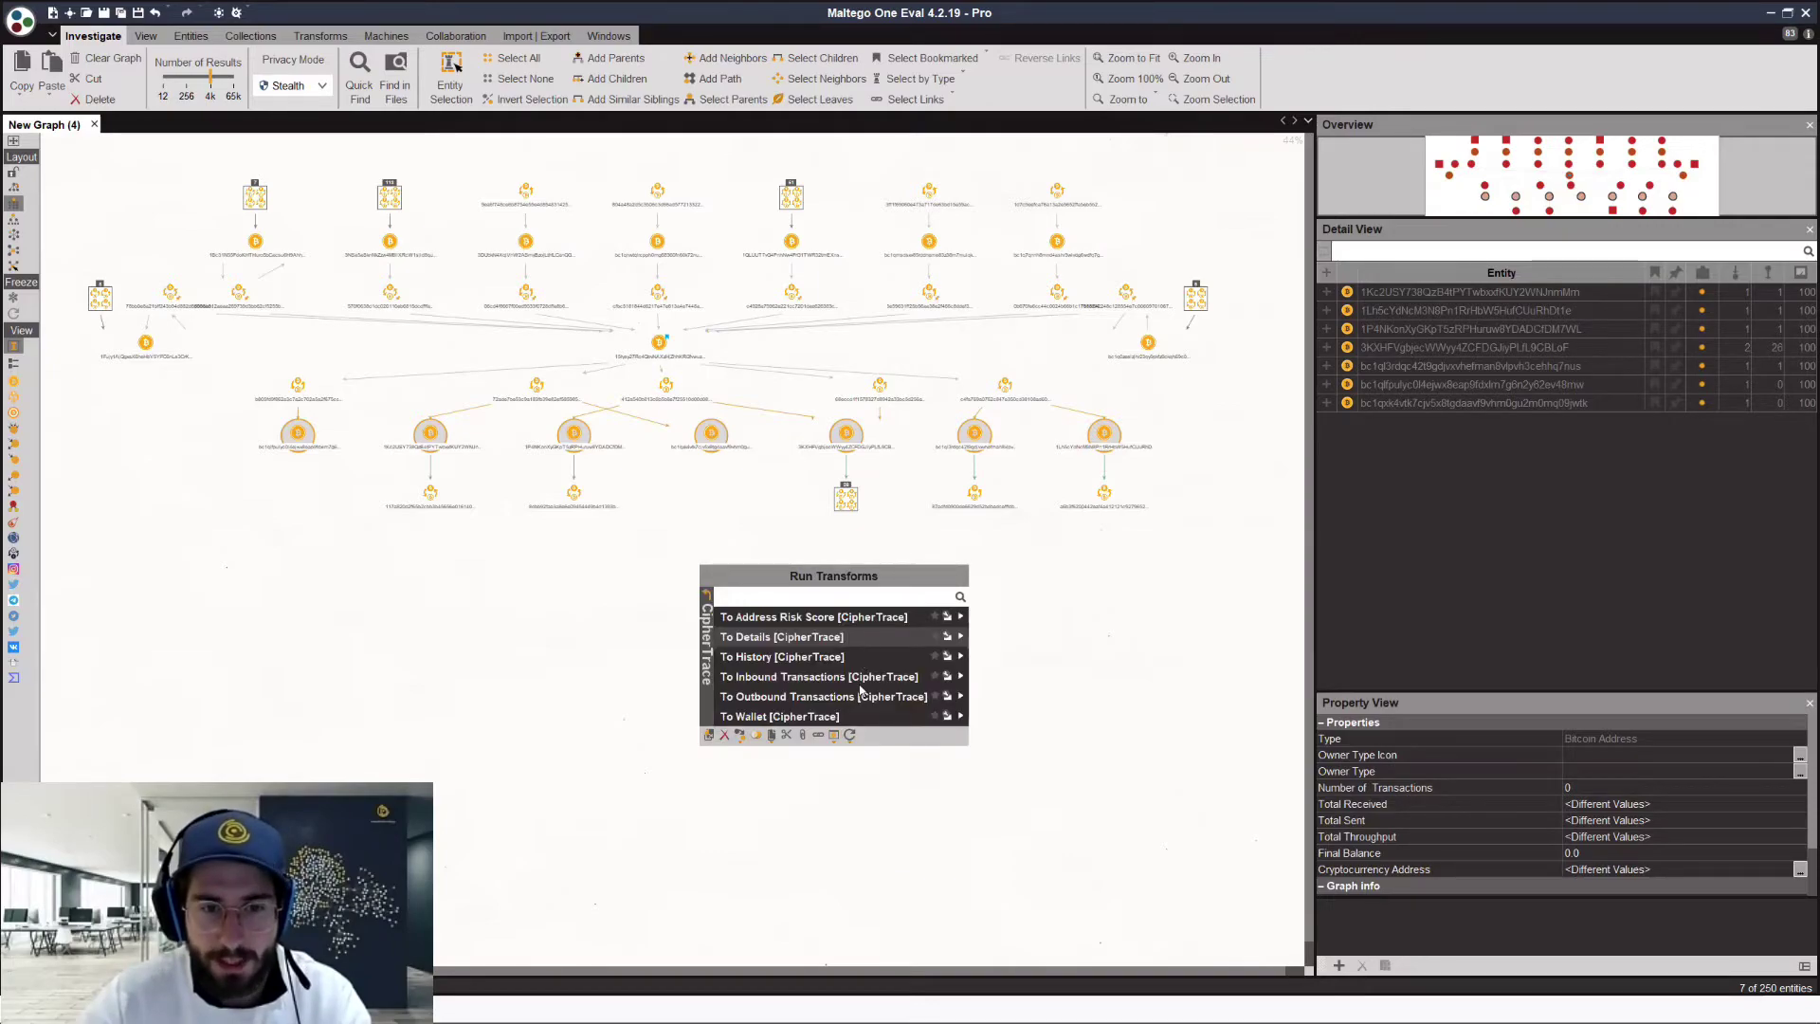
left_click(829, 656)
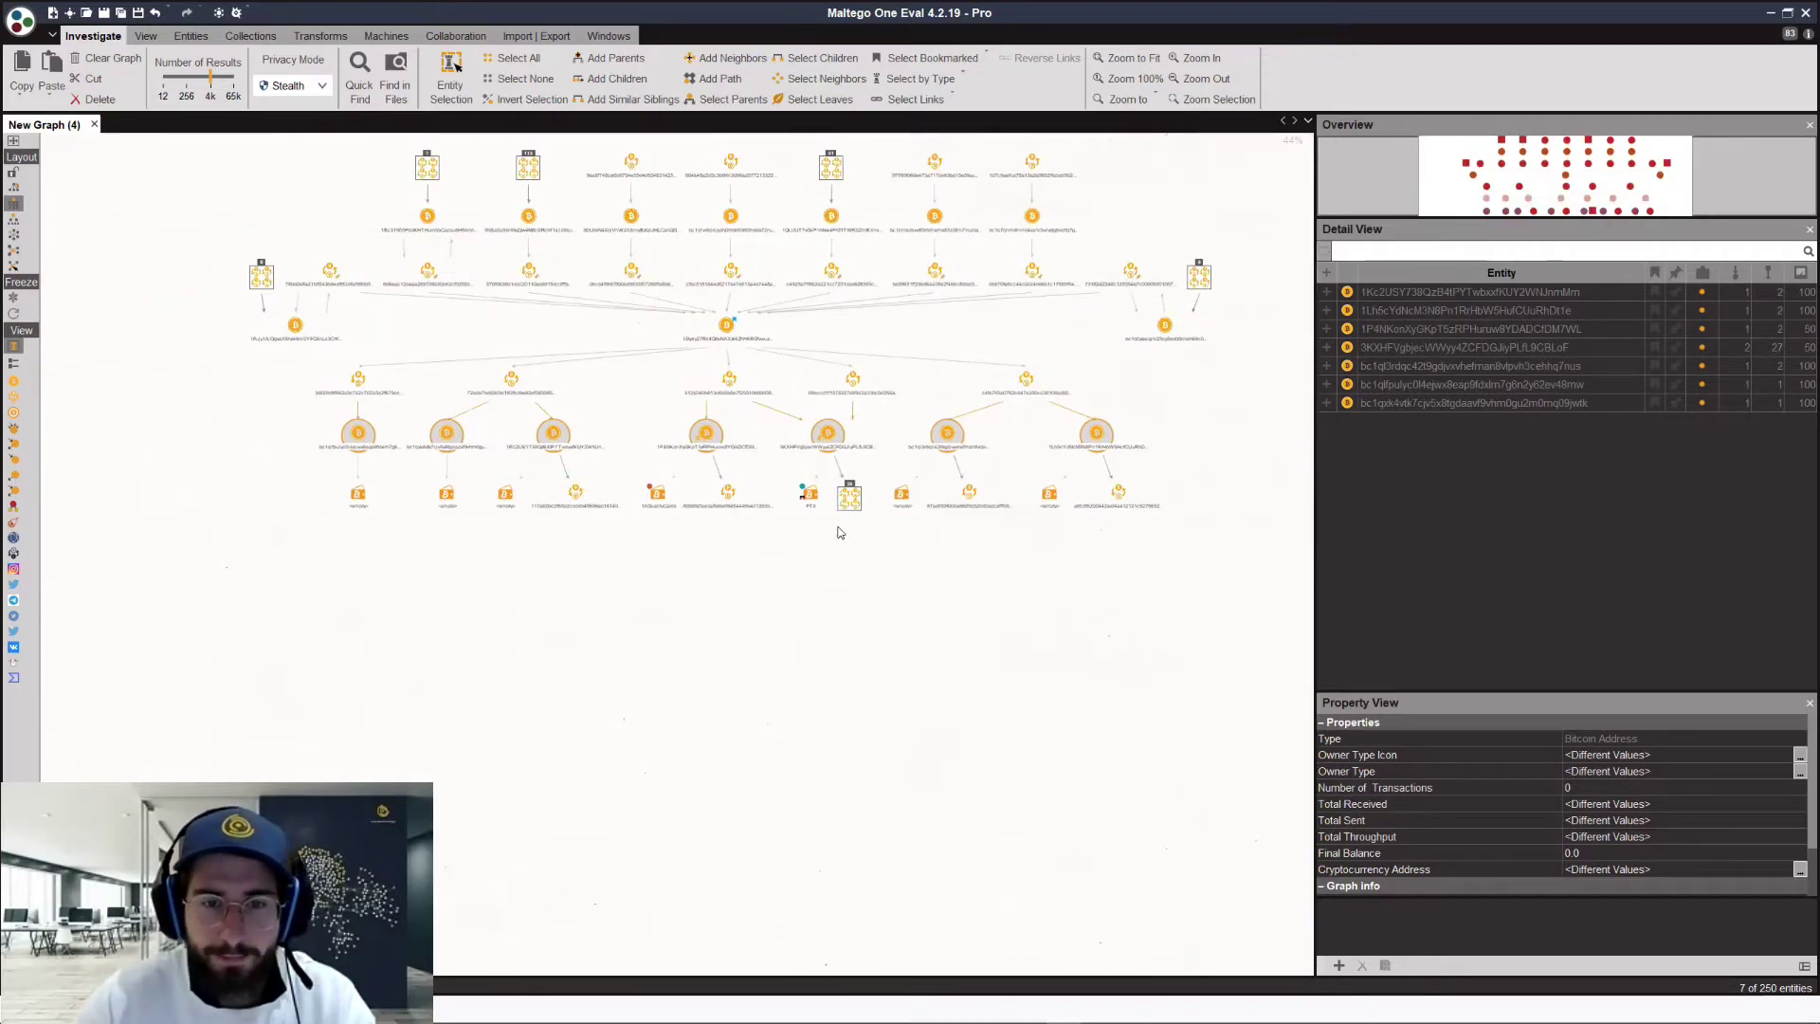
Step: Check the 1AQualityCards wallet's properties to confirm it is a darkmarket, then deselect it
scroll(839, 532, "up", 2)
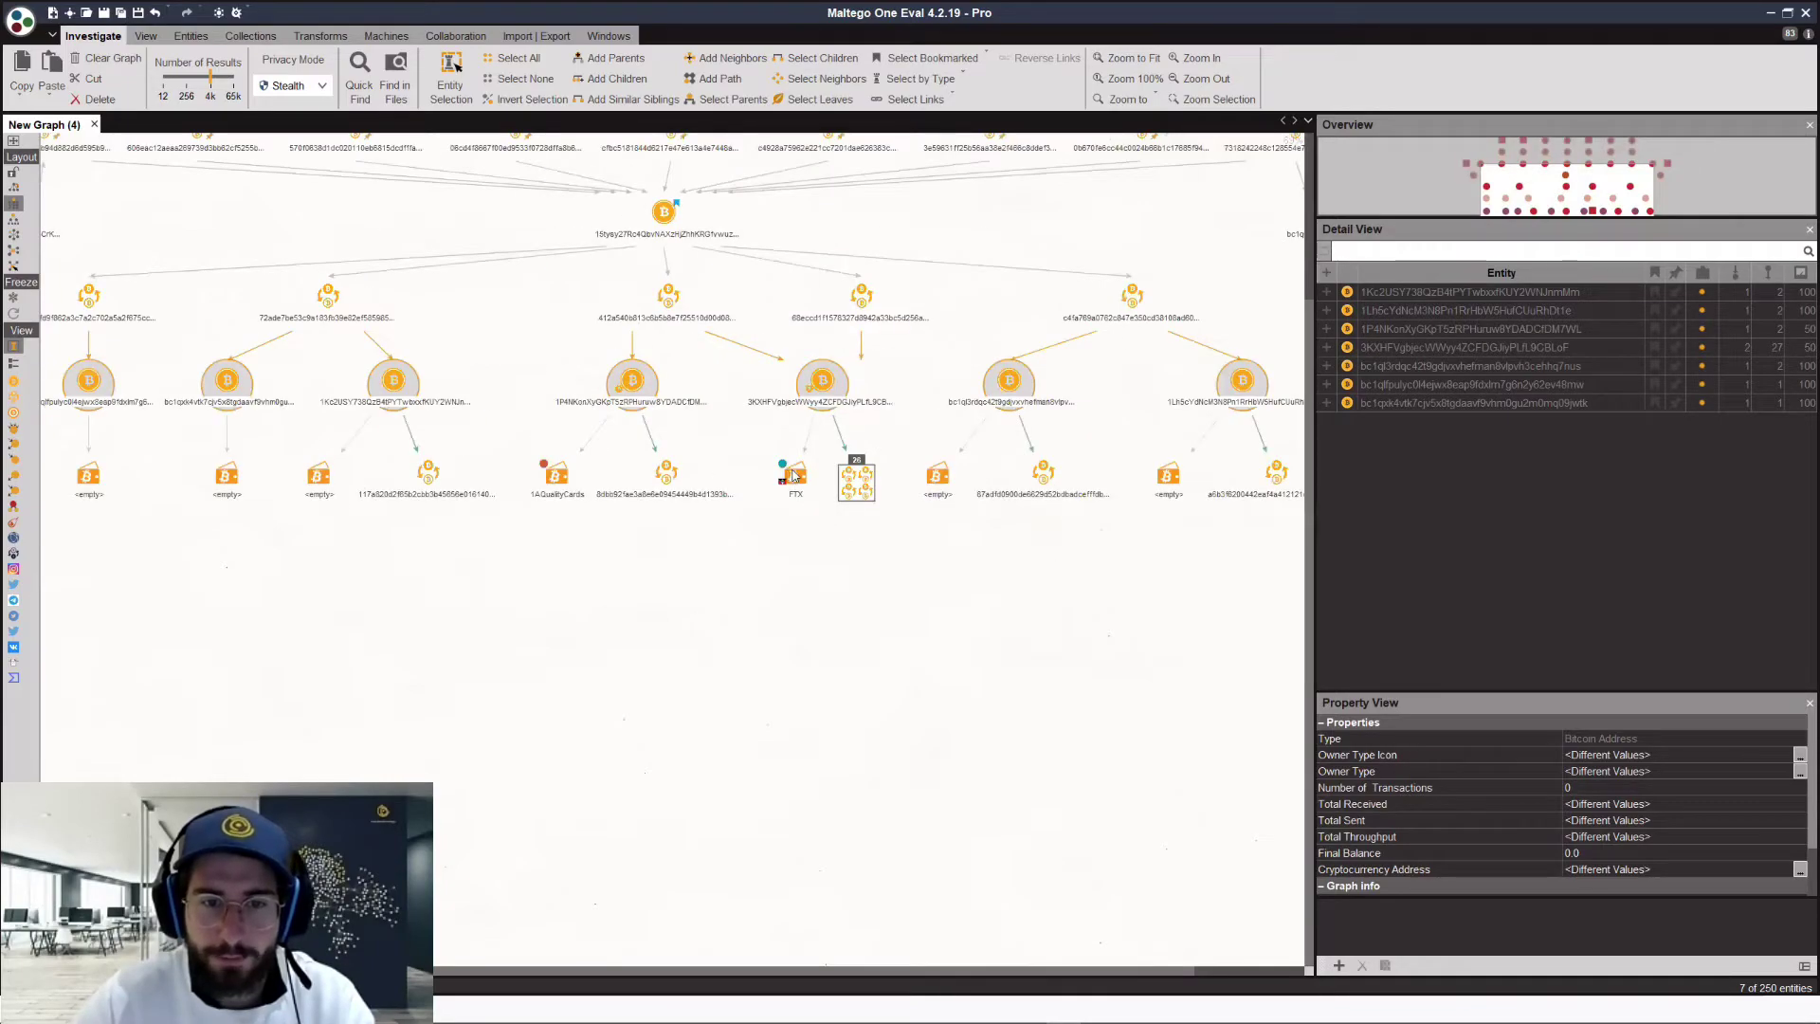
left_click(829, 537)
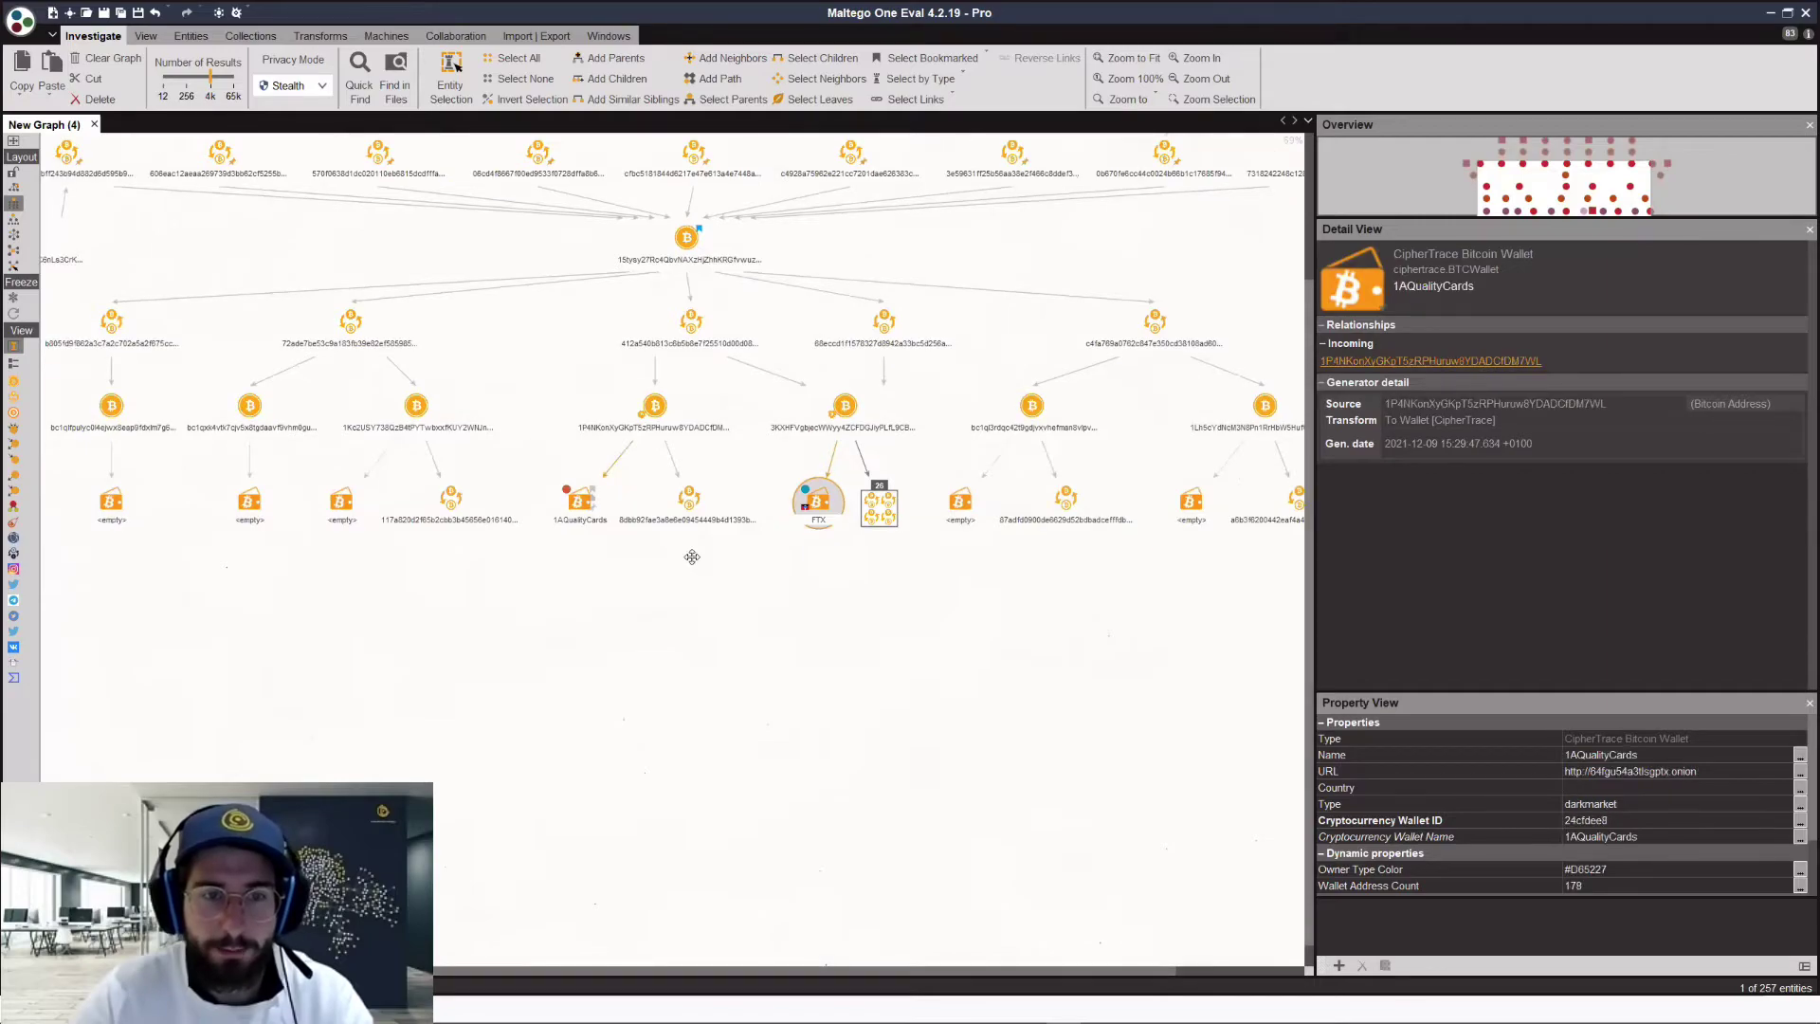
left_click(567, 557)
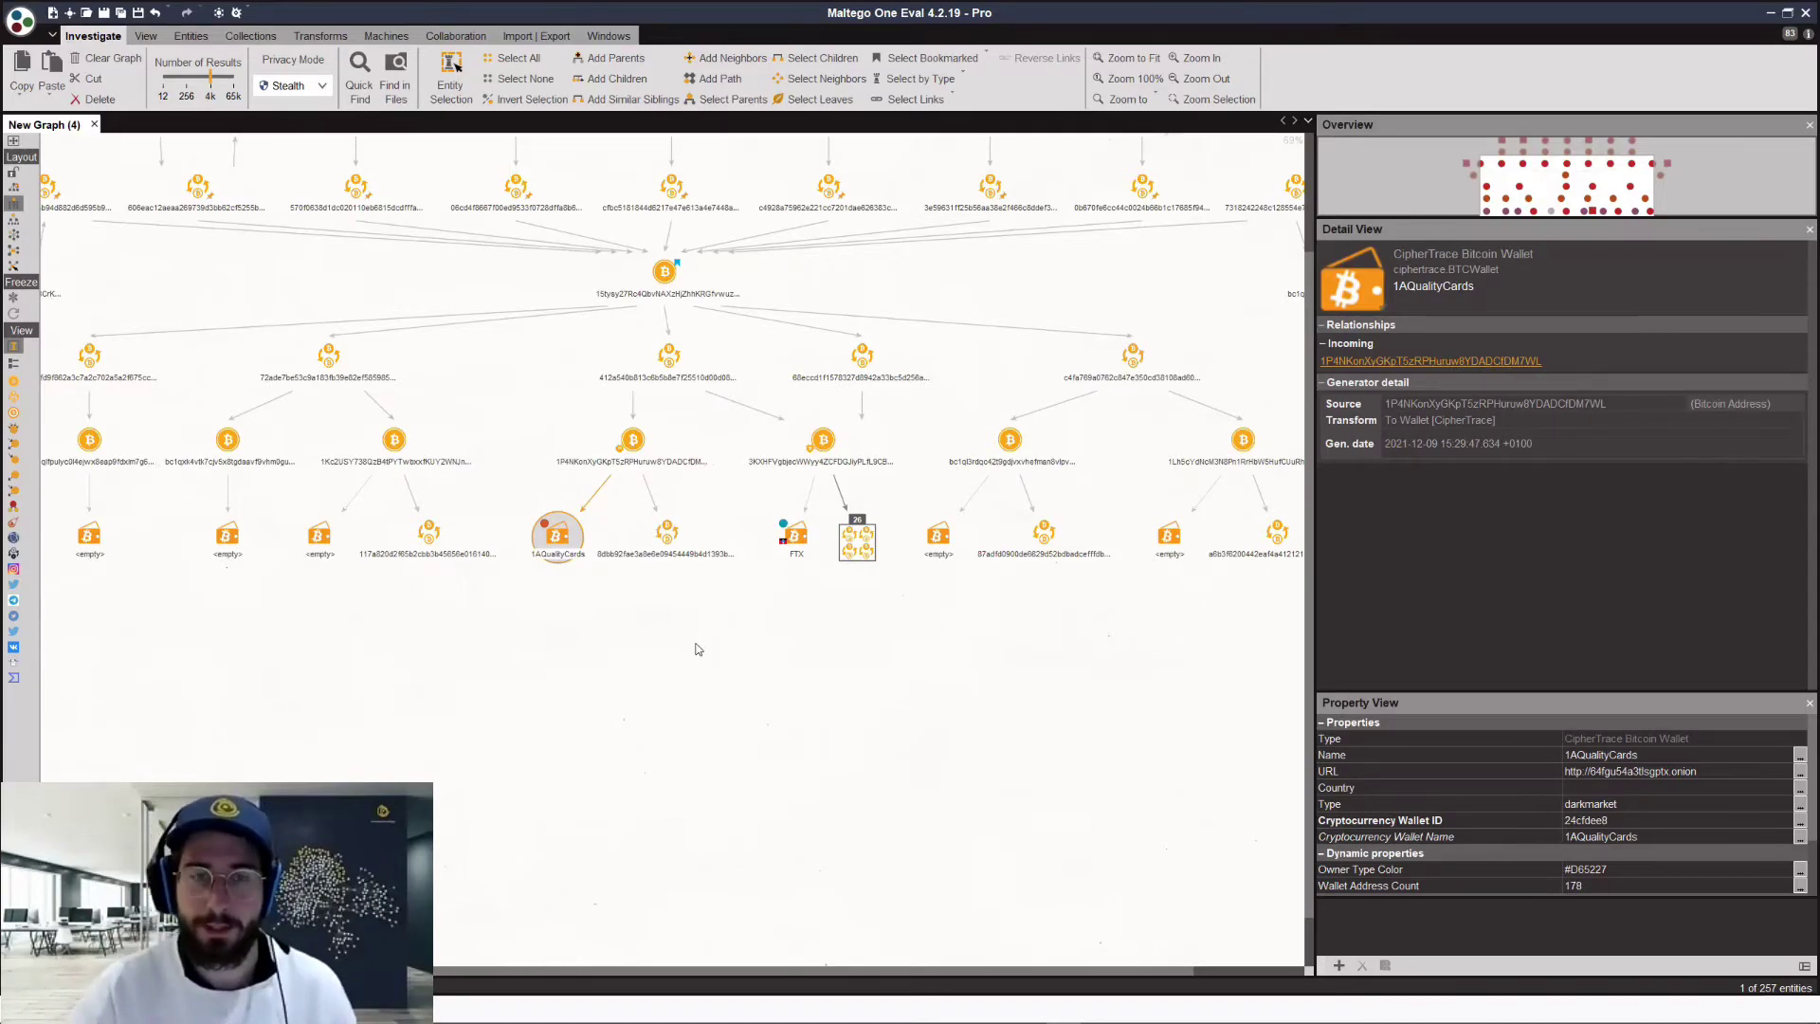
scroll(774, 640, "down", 3)
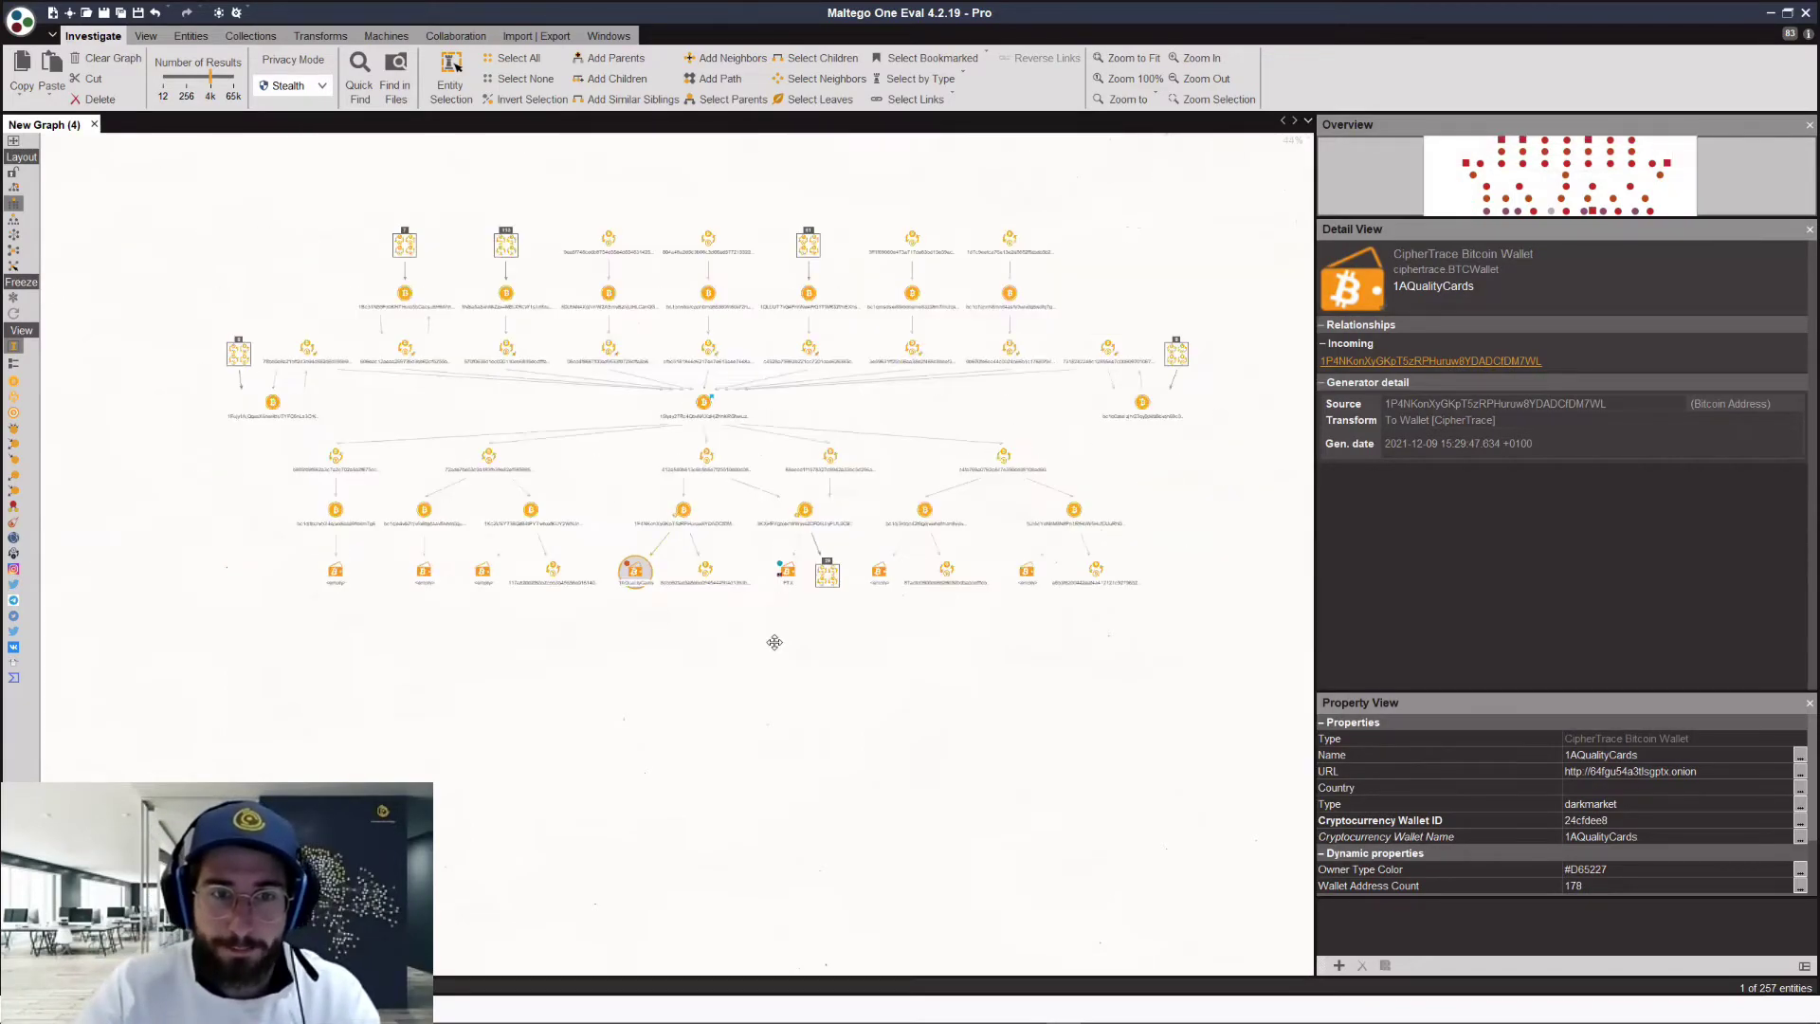
left_click(859, 421)
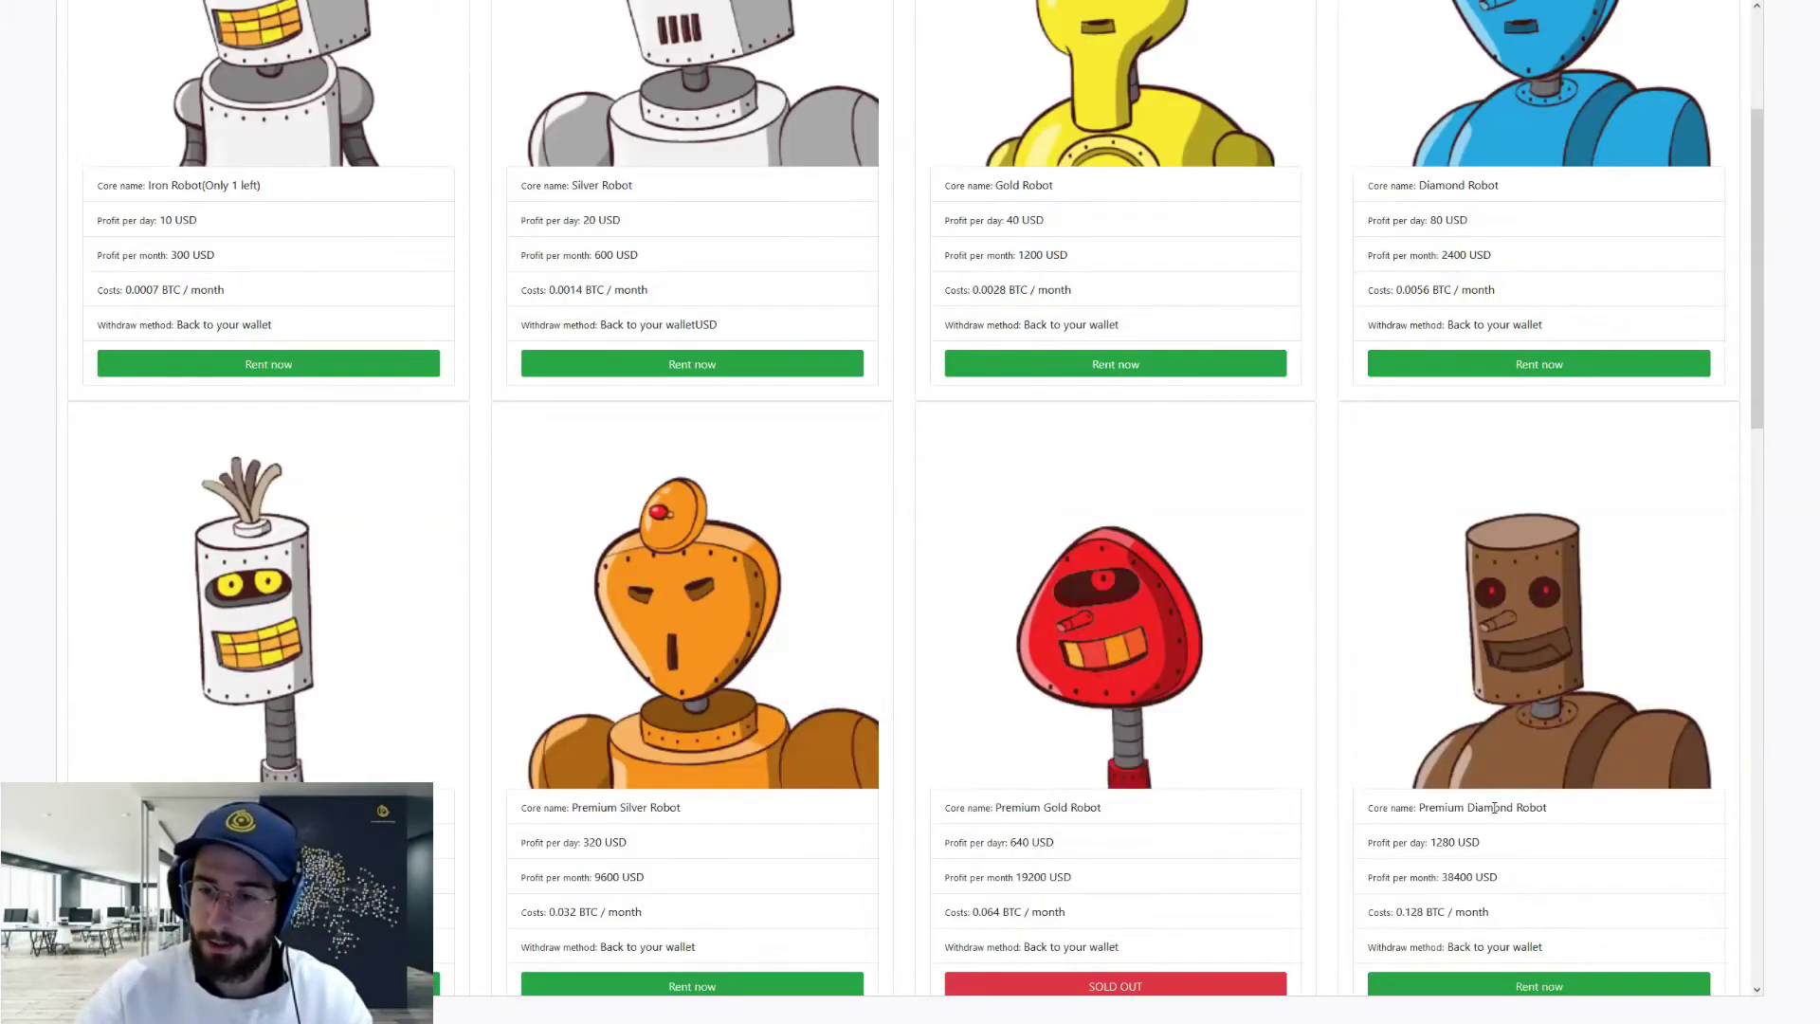
Step: Highlight the Premium Diamond Robot's 38400 USD monthly profit, then inspect Maltego's central transaction node
scroll(1471, 607, "down", 3)
scroll(1449, 798, "down", 1)
double_click(1473, 804)
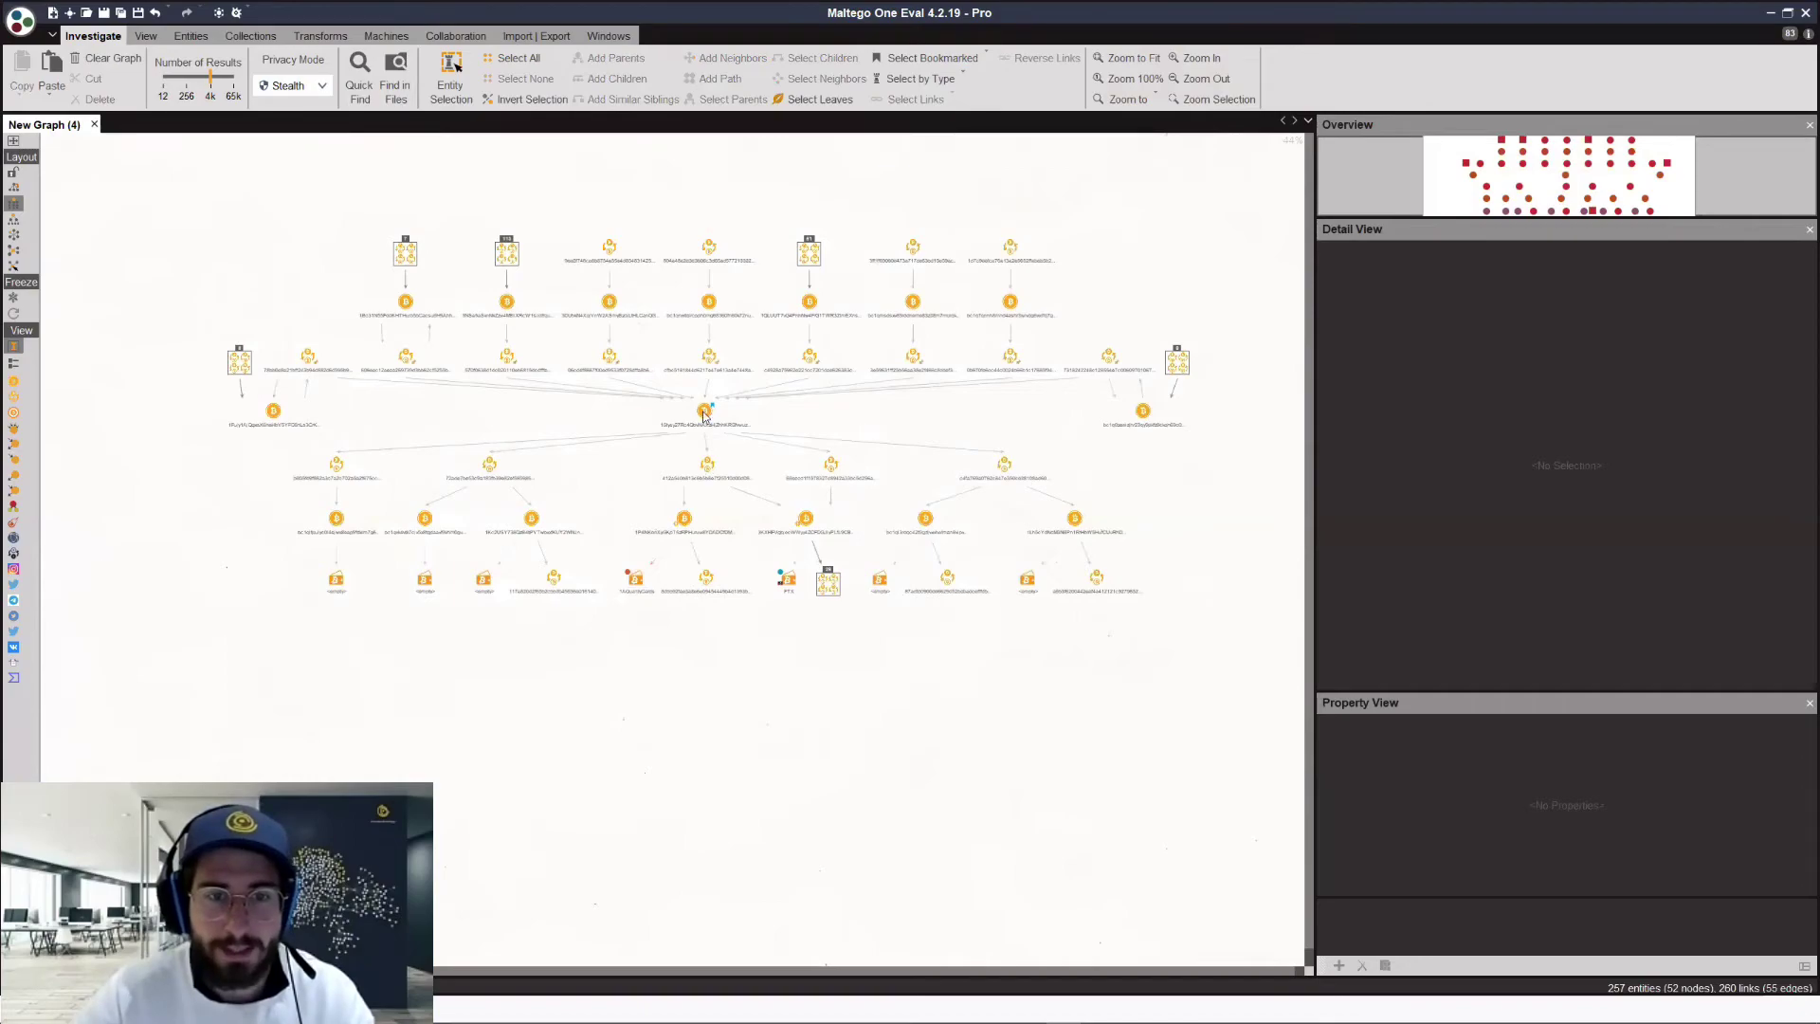
left_click(705, 413)
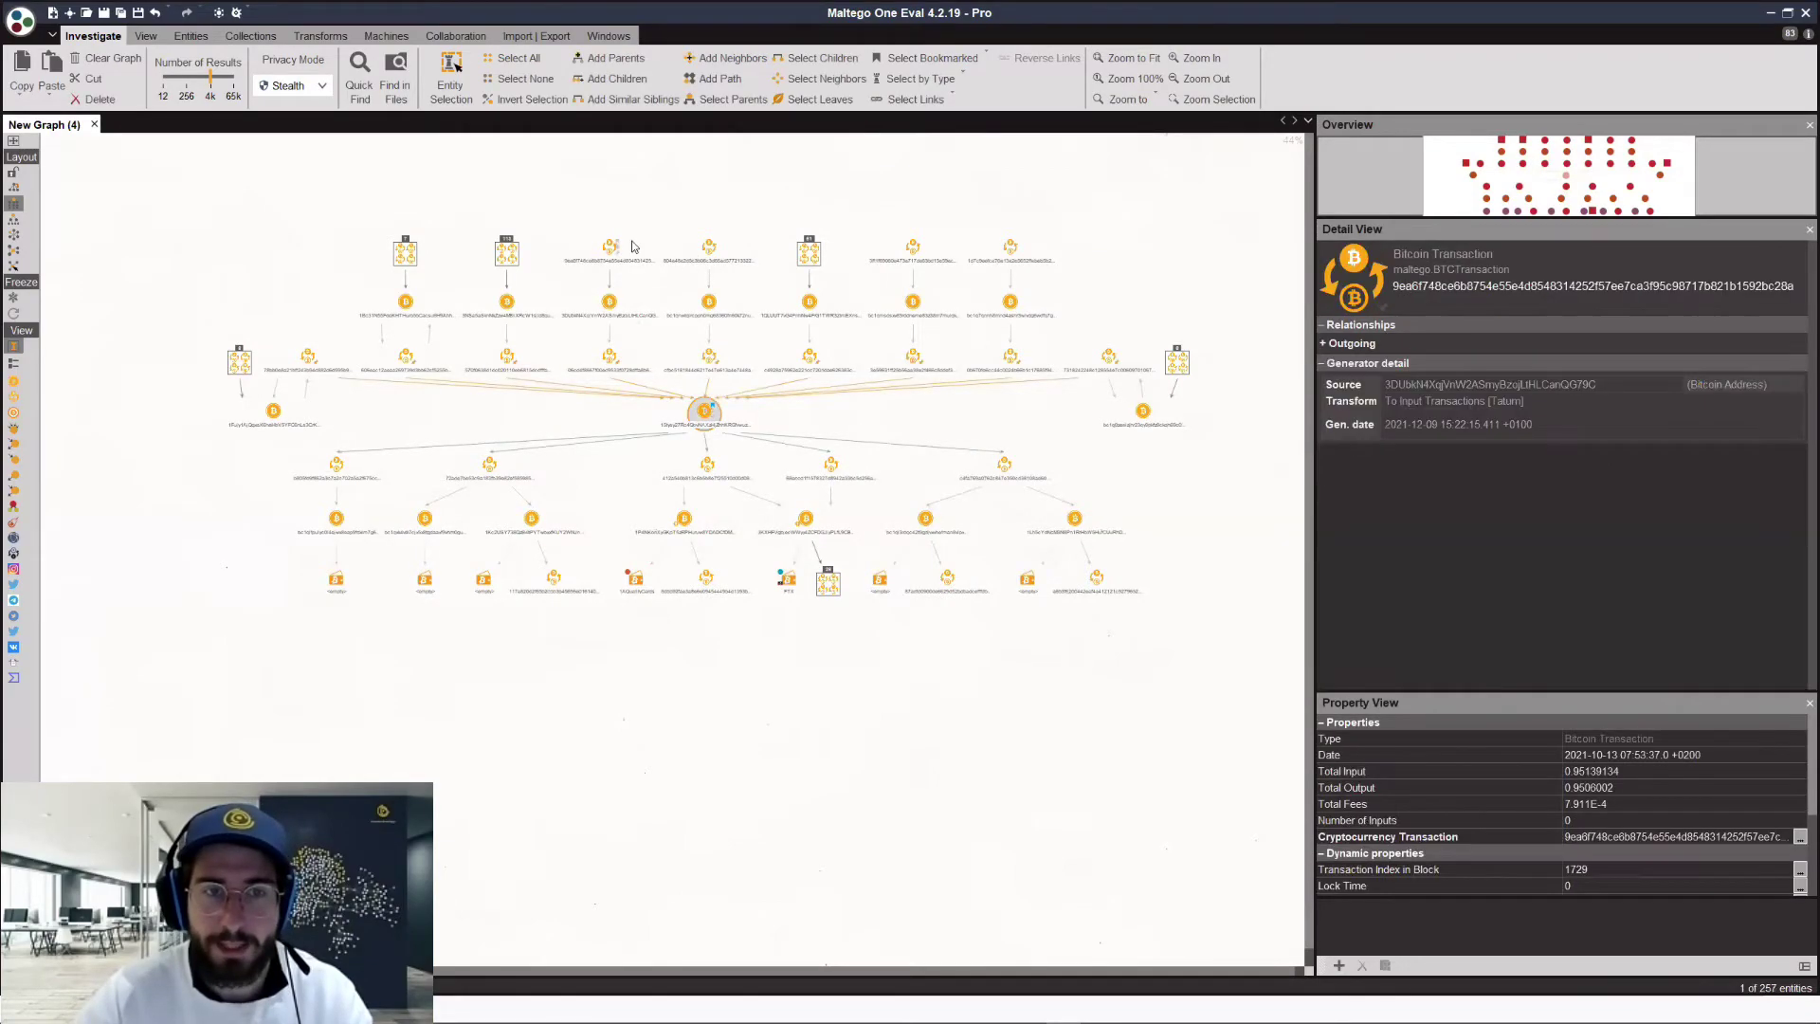
left_click_drag(579, 217, 771, 265)
left_click_drag(940, 212, 838, 225)
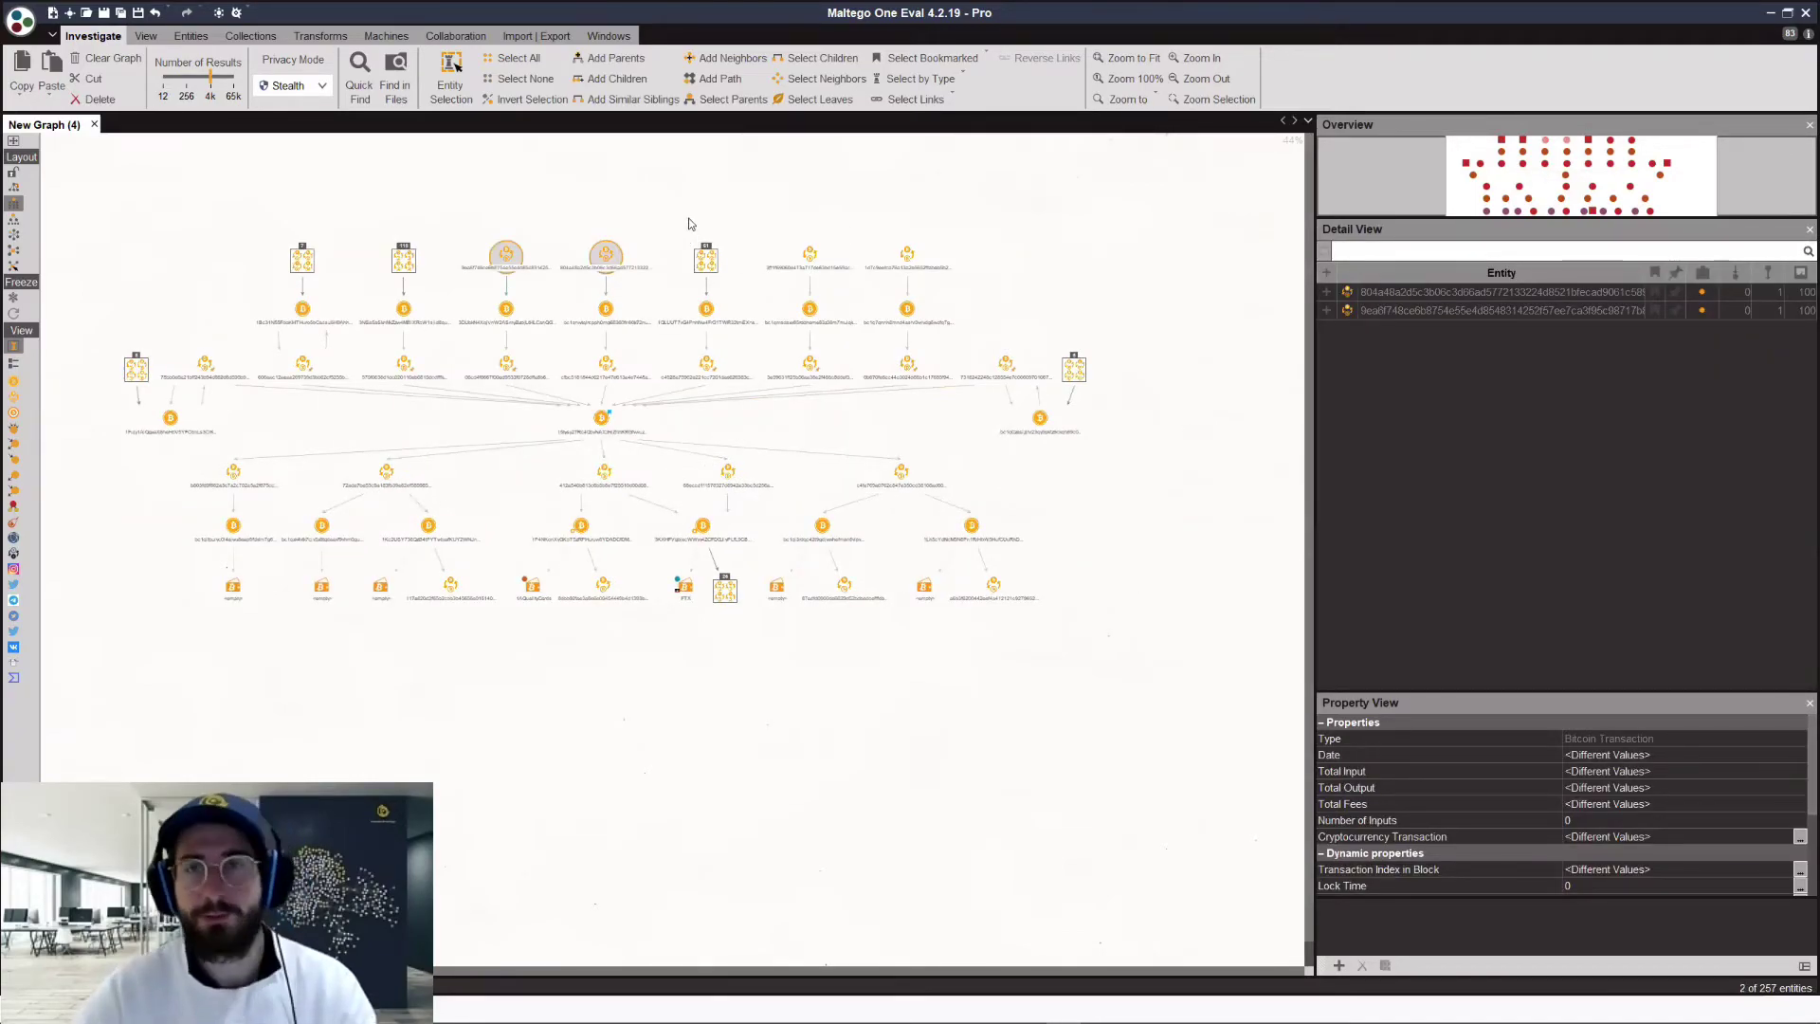
left_click(689, 224)
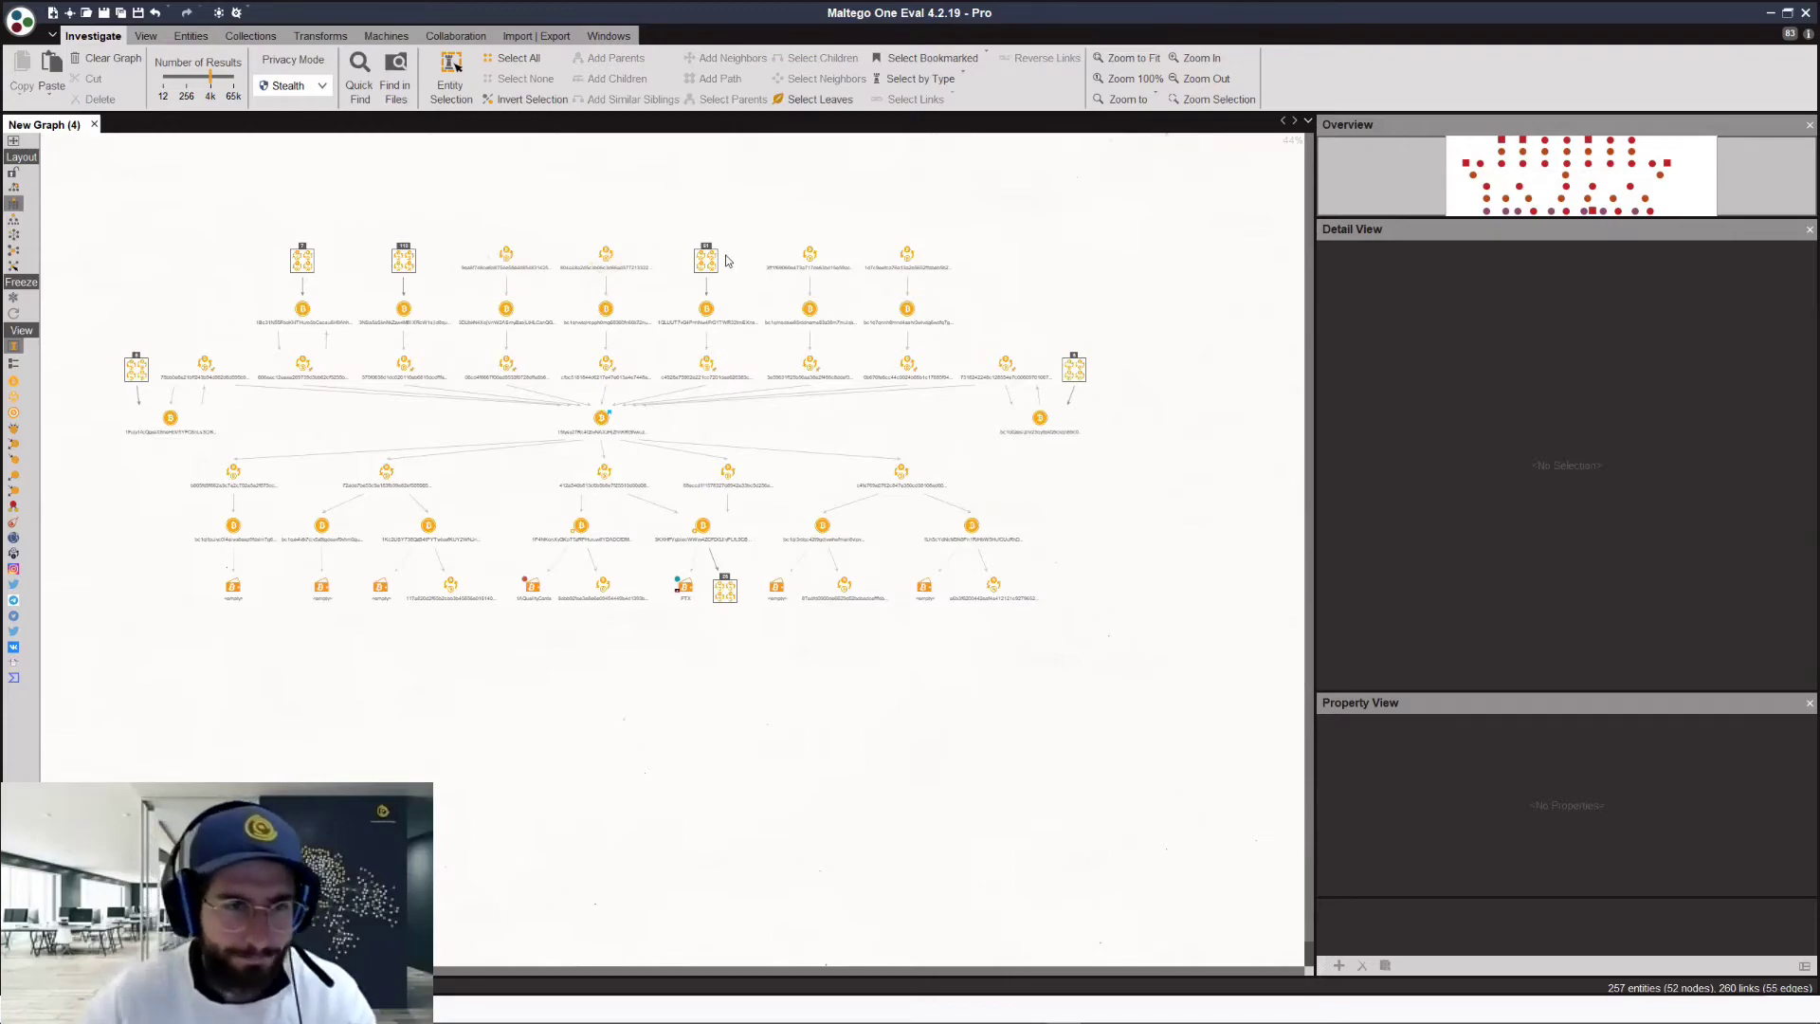
scroll(867, 382, "up", 2)
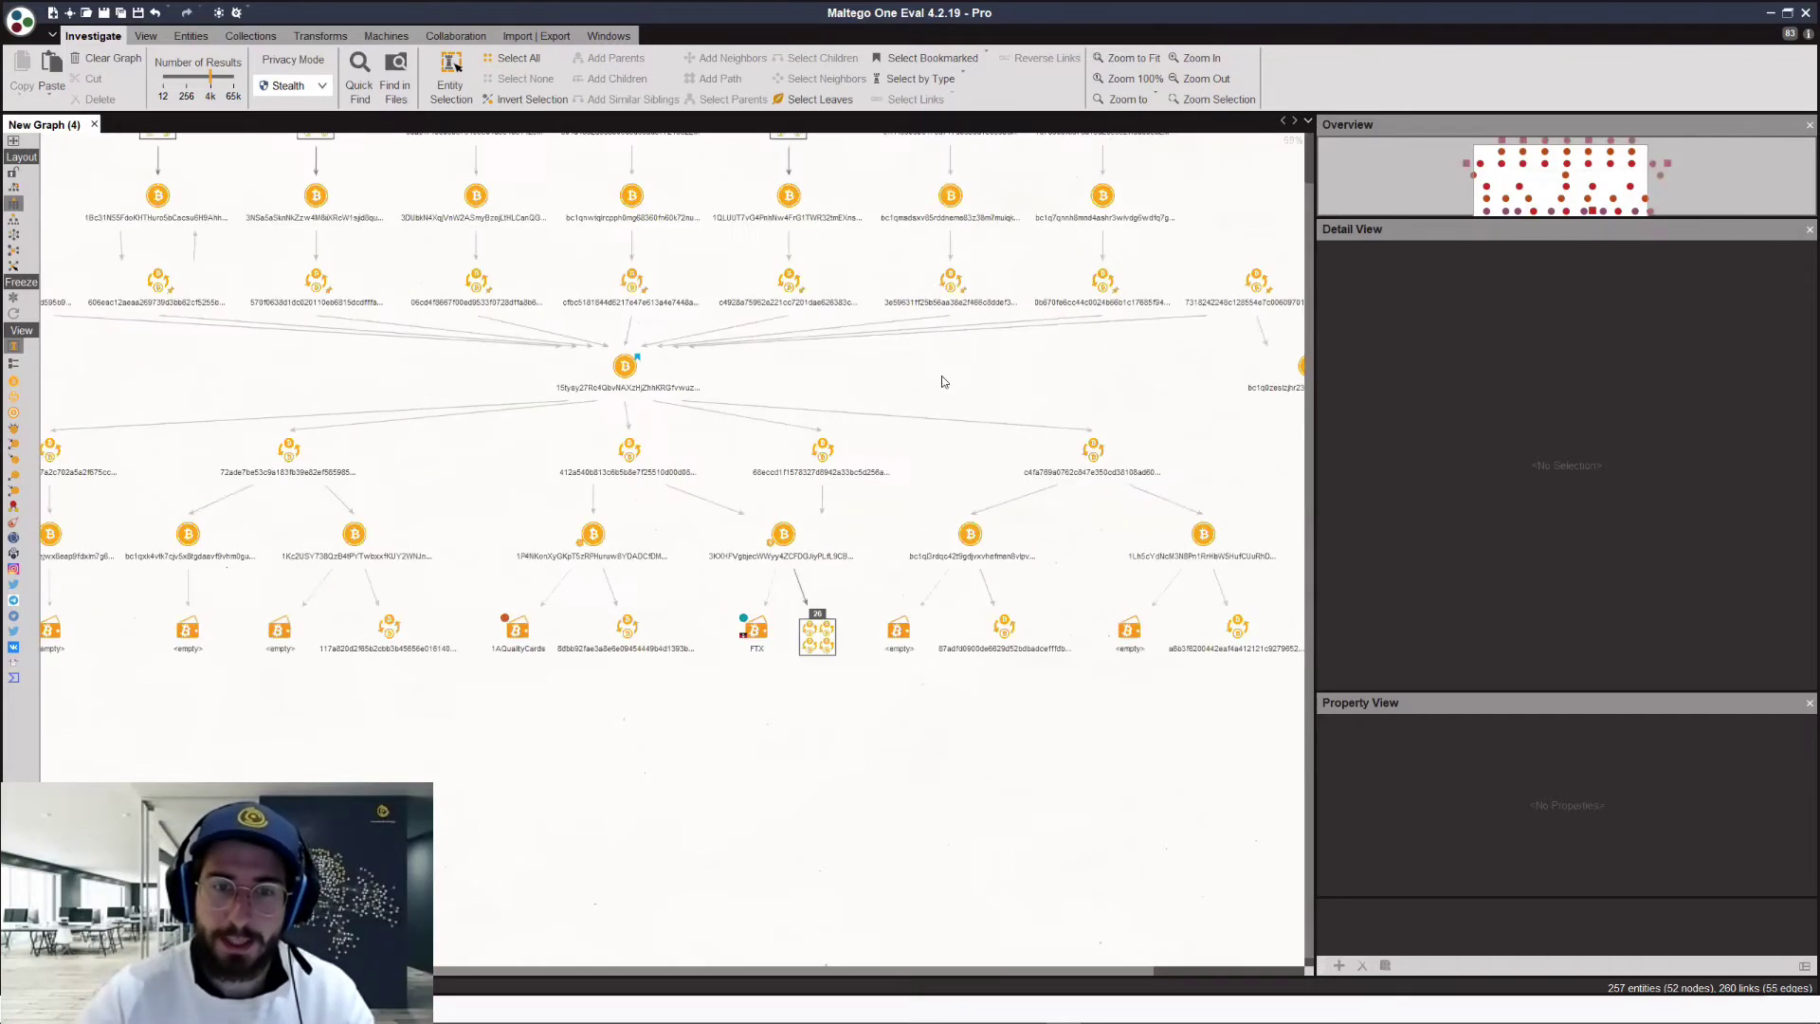
scroll(730, 437, "up", 1)
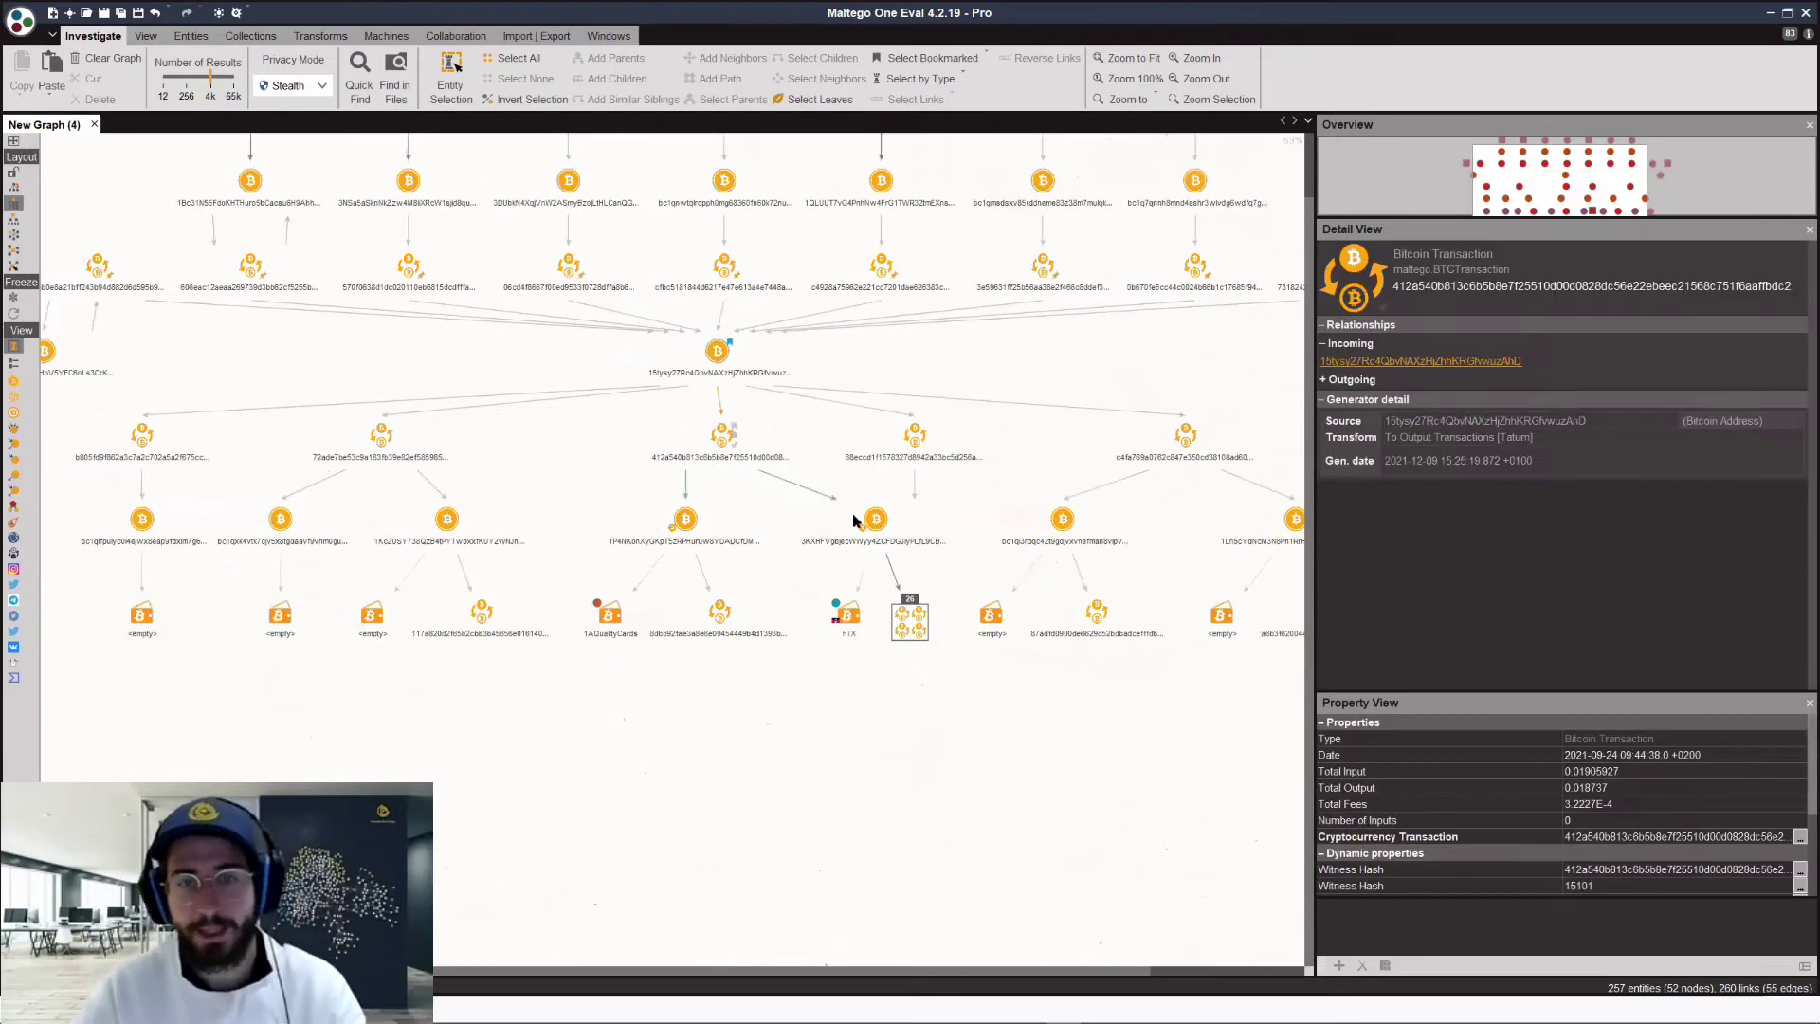